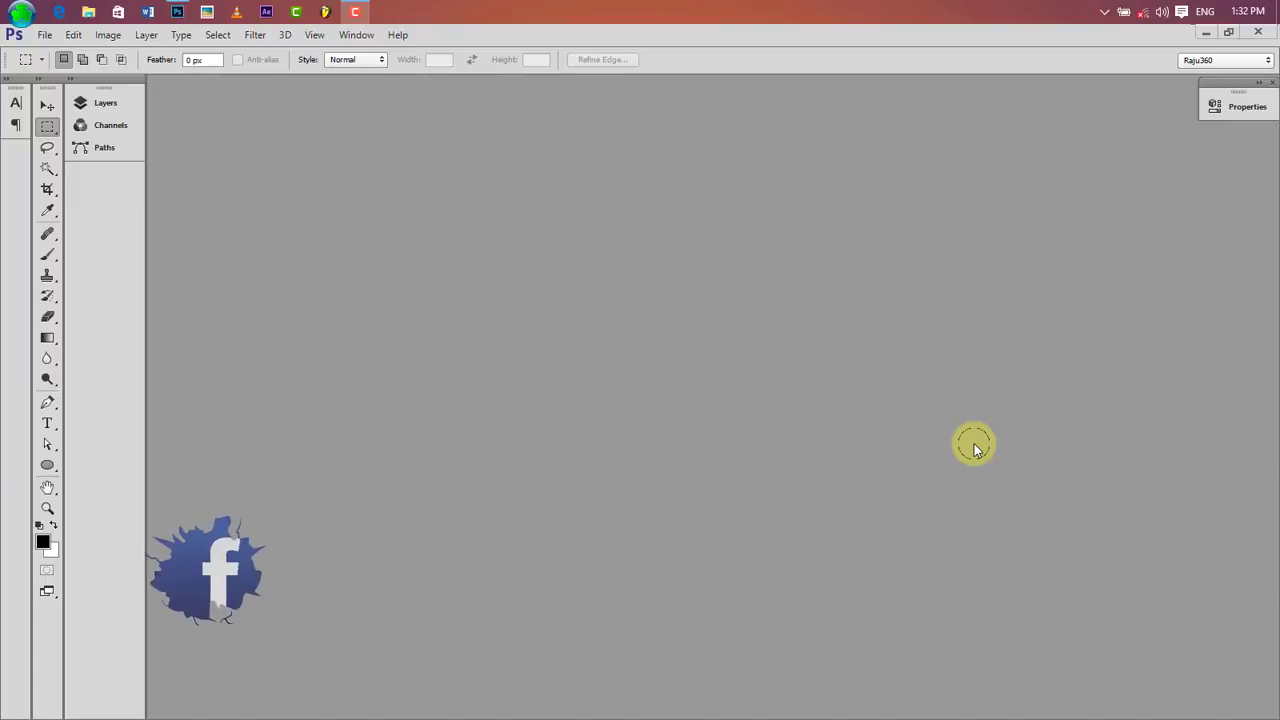
- Start a new 1280 × 720 pixel document at 300 pixels/inch
{"action": "double_click", "coordinate": [560, 250]}
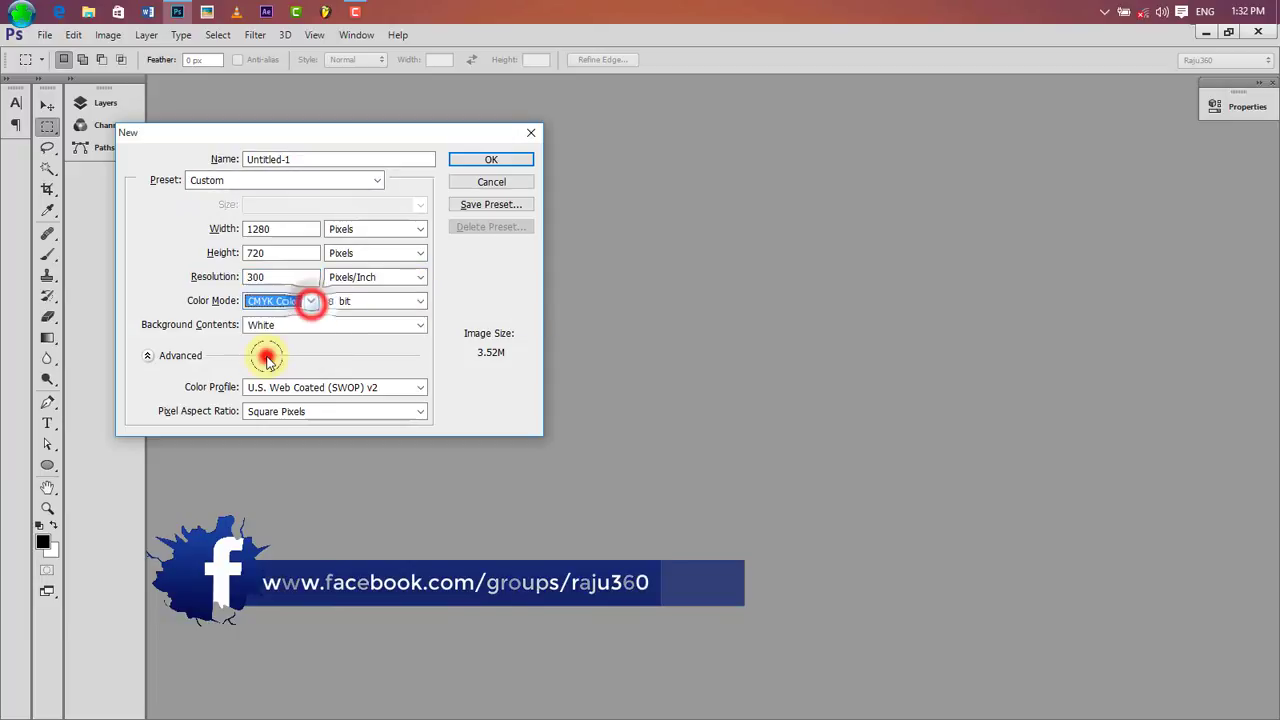
- Create a document named Visiting Card, then close it again
{"action": "left_click_drag", "start_coordinate": [291, 159], "coordinate": [213, 160]}
{"action": "type", "text": "Visiting Card"}
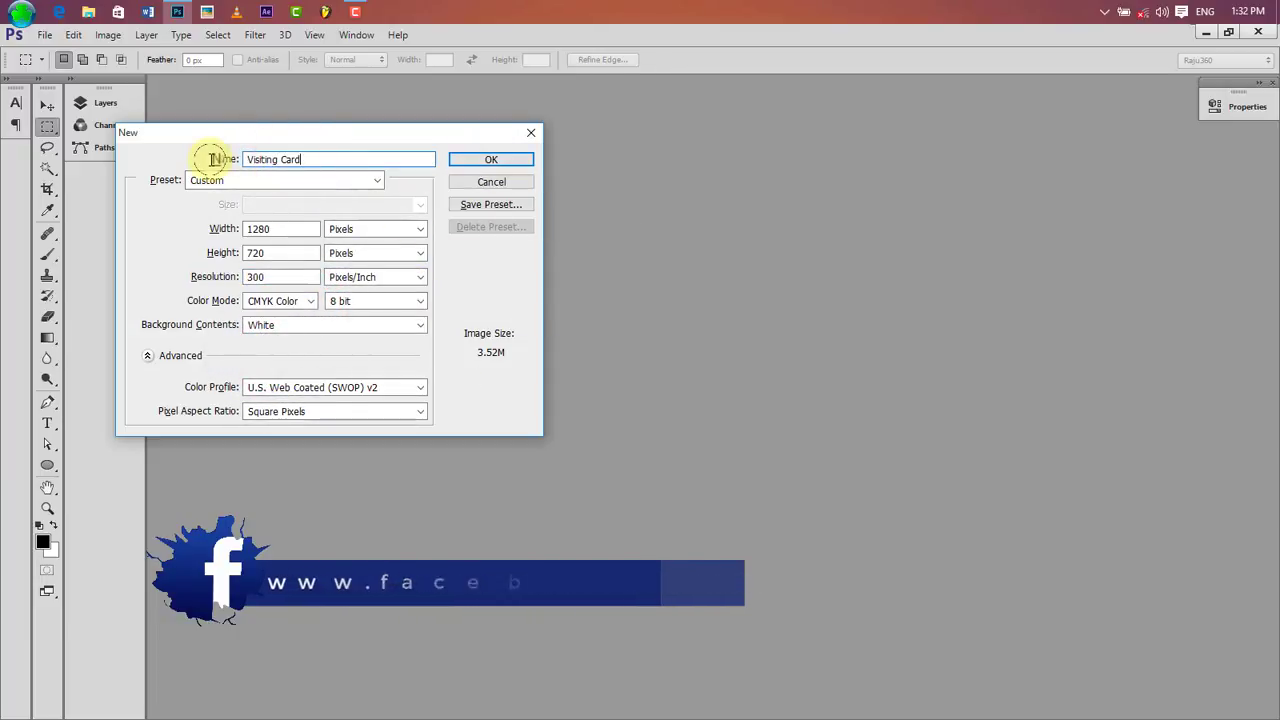
{"action": "left_click", "coordinate": [488, 160]}
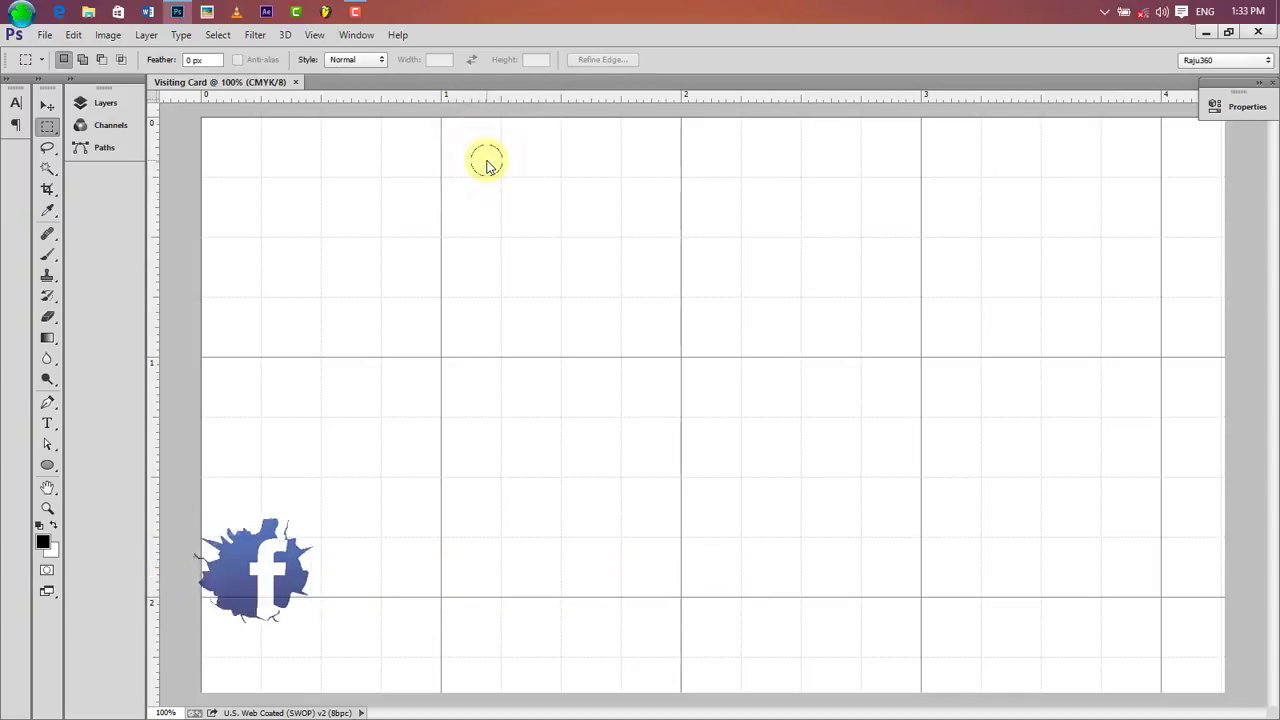
{"action": "left_click", "coordinate": [295, 82]}
- Create a new 3.5 × 2 inch, 300 ppi CMYK document with units in inches
{"action": "key", "text": "ctrl+n"}
{"action": "left_click", "coordinate": [350, 229]}
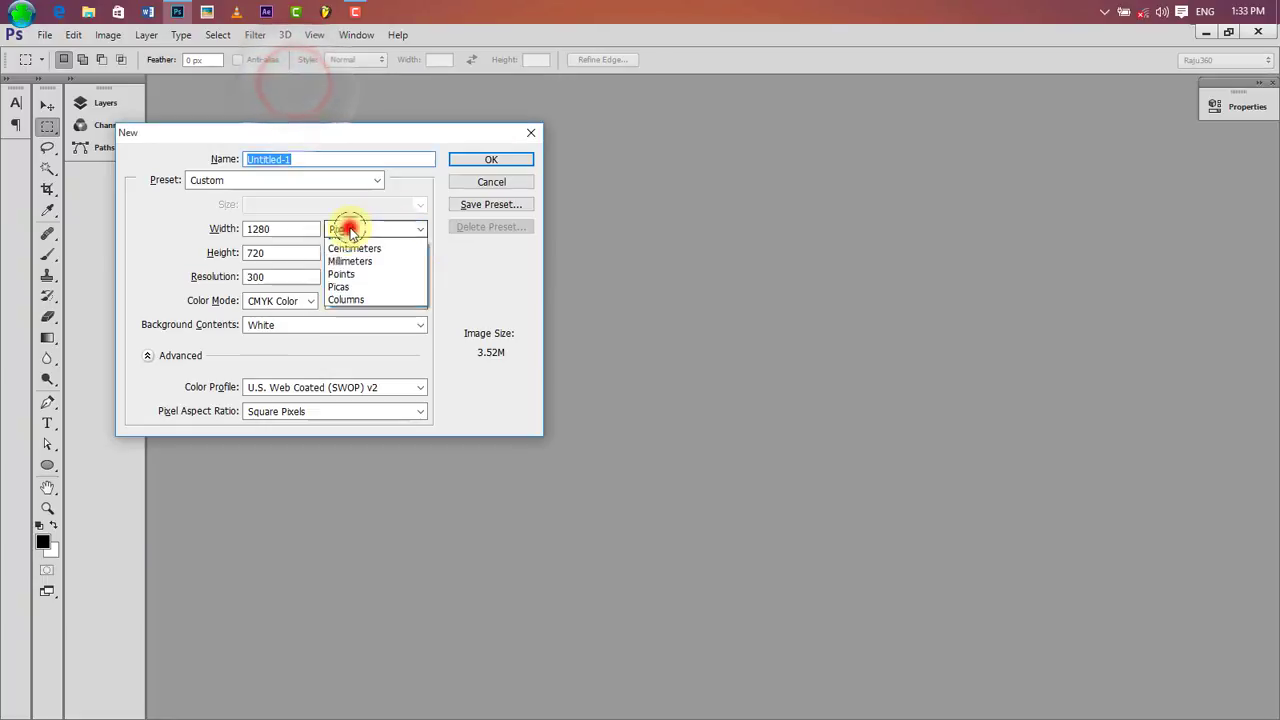
{"action": "left_click", "coordinate": [345, 256]}
{"action": "left_click_drag", "start_coordinate": [286, 229], "coordinate": [210, 230]}
{"action": "type", "text": "3.5"}
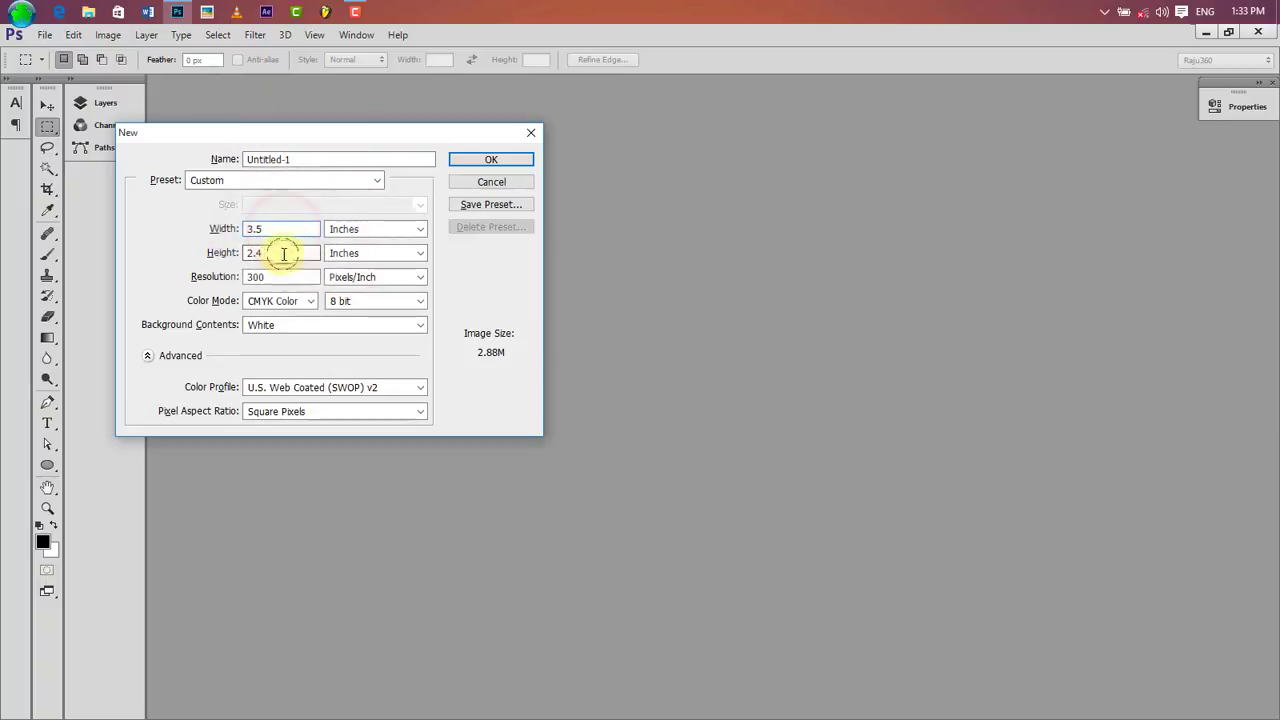
{"action": "type", "text": "2"}
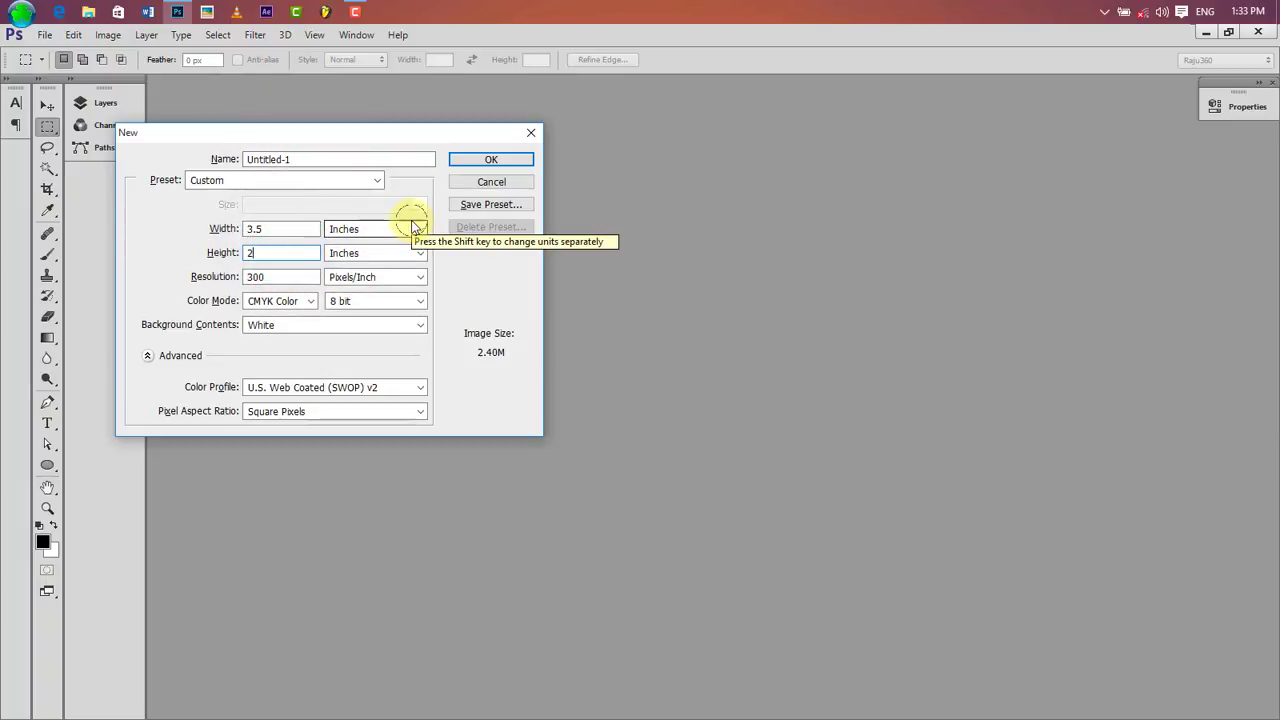
{"action": "left_click", "coordinate": [480, 158]}
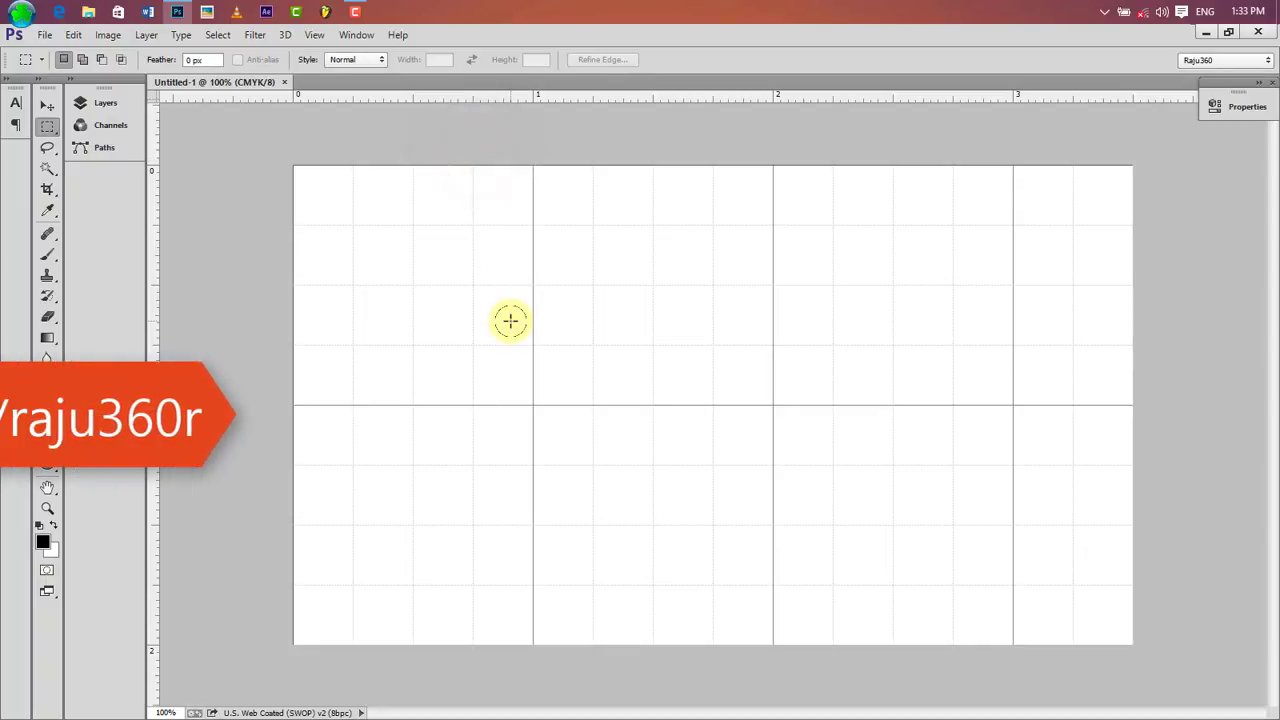
- Hide the grid and add a reversed radial gradient fill layer scaled to 812%
{"action": "key", "text": "ctrl+apostrophe"}
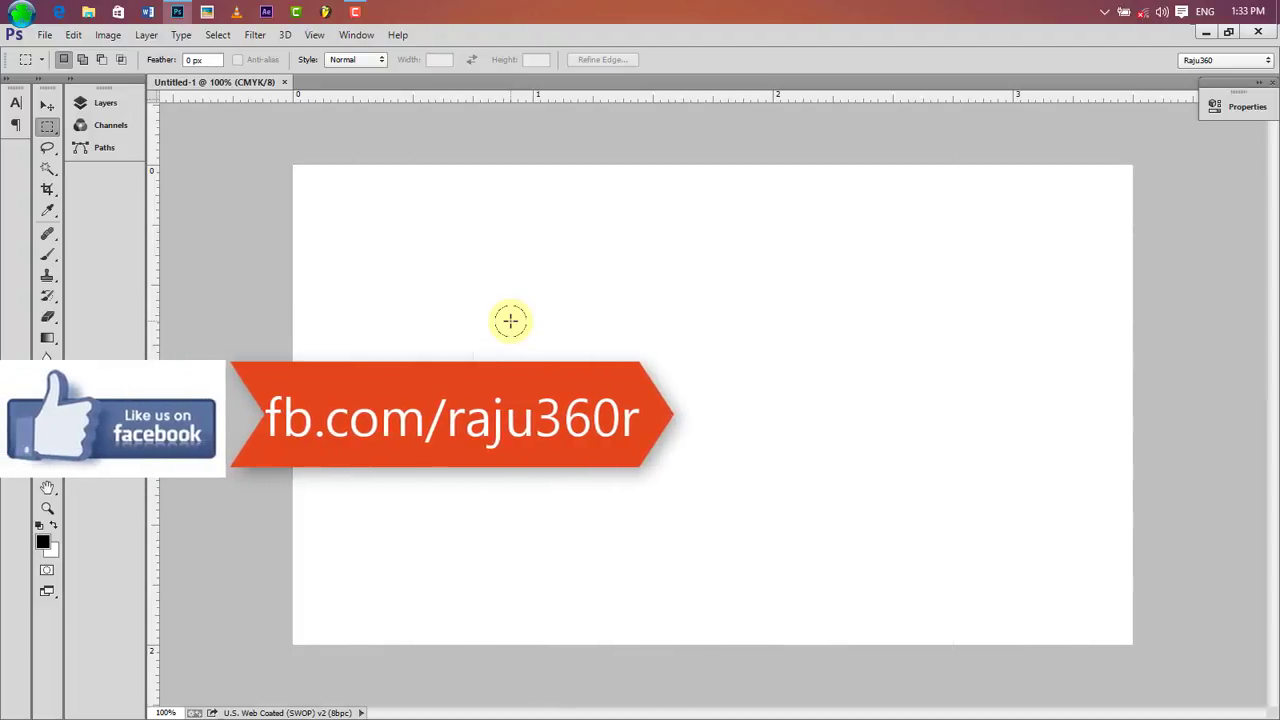
{"action": "left_click", "coordinate": [97, 102]}
{"action": "left_click", "coordinate": [280, 360]}
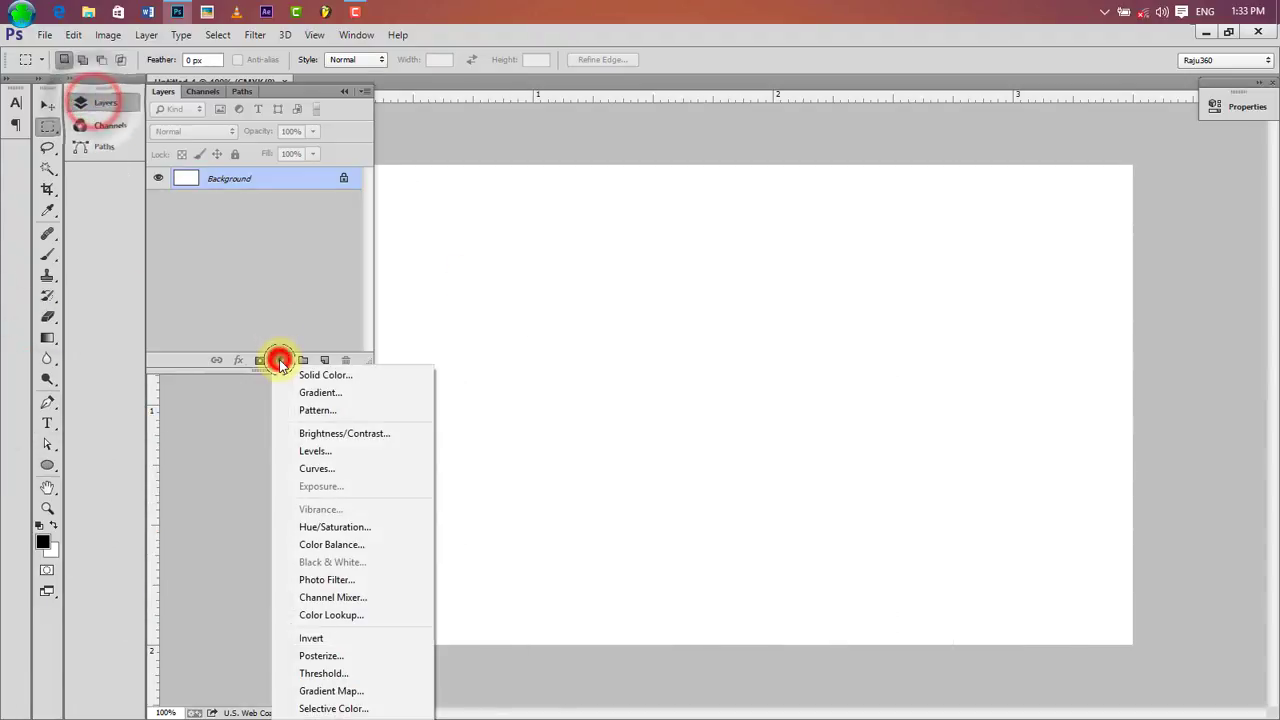
{"action": "left_click", "coordinate": [310, 394]}
{"action": "left_click", "coordinate": [865, 75]}
{"action": "left_click", "coordinate": [852, 100]}
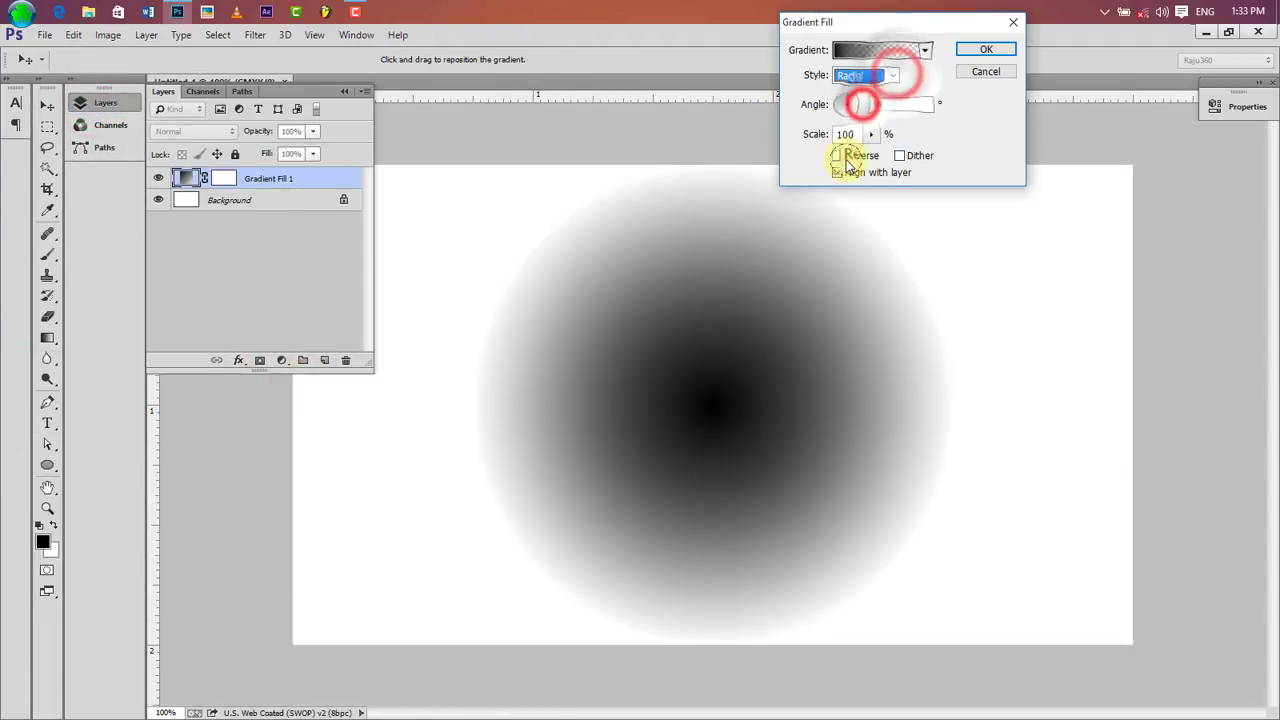
{"action": "left_click", "coordinate": [838, 156]}
{"action": "left_click_drag", "start_coordinate": [876, 150], "coordinate": [902, 162]}
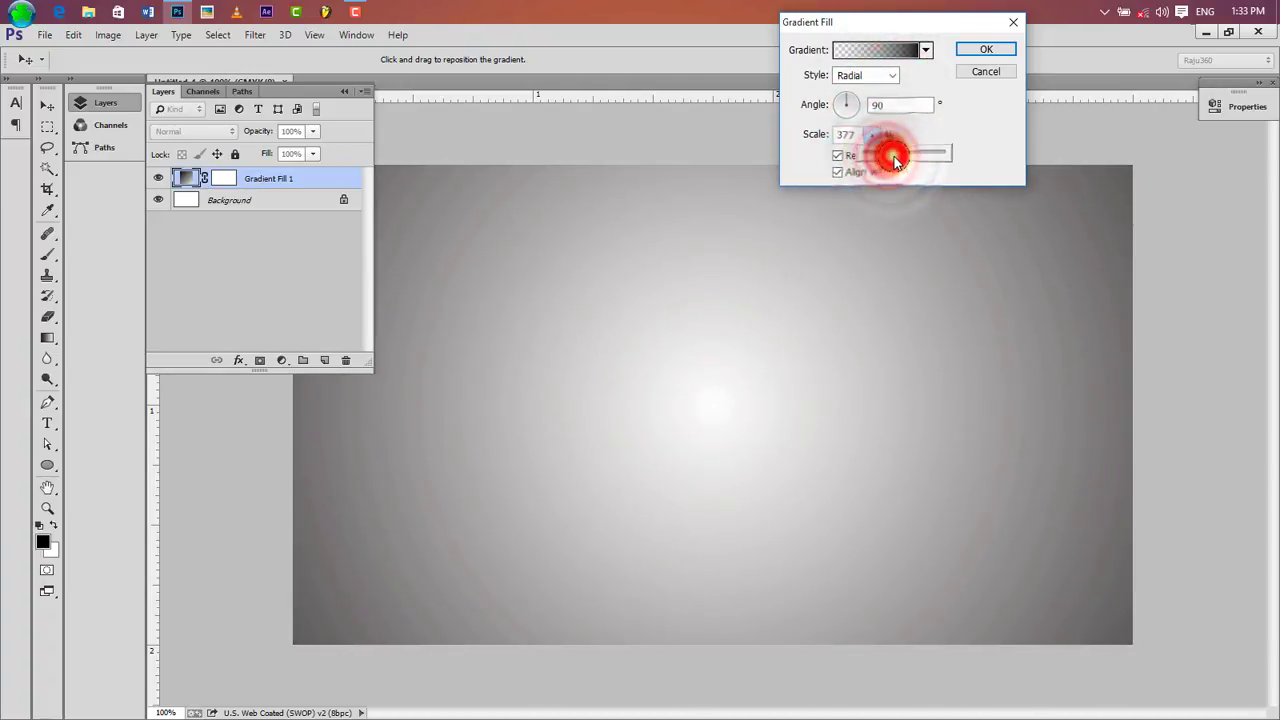
{"action": "left_click_drag", "start_coordinate": [902, 162], "coordinate": [922, 153]}
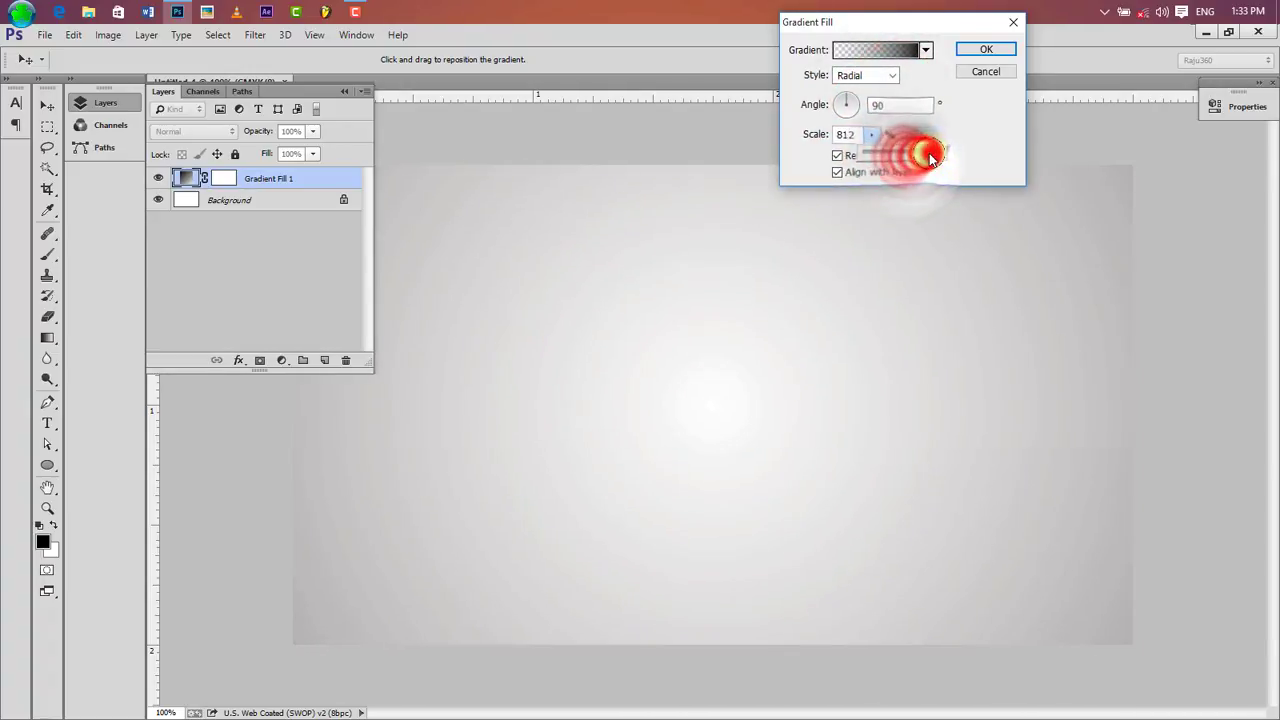
- Try a grey gradient preset at 881% scale, then discard the gradient fill
{"action": "left_click", "coordinate": [927, 50]}
{"action": "scroll", "coordinate": [900, 130], "scroll_direction": "down", "scroll_amount": 2}
{"action": "left_click", "coordinate": [820, 142]}
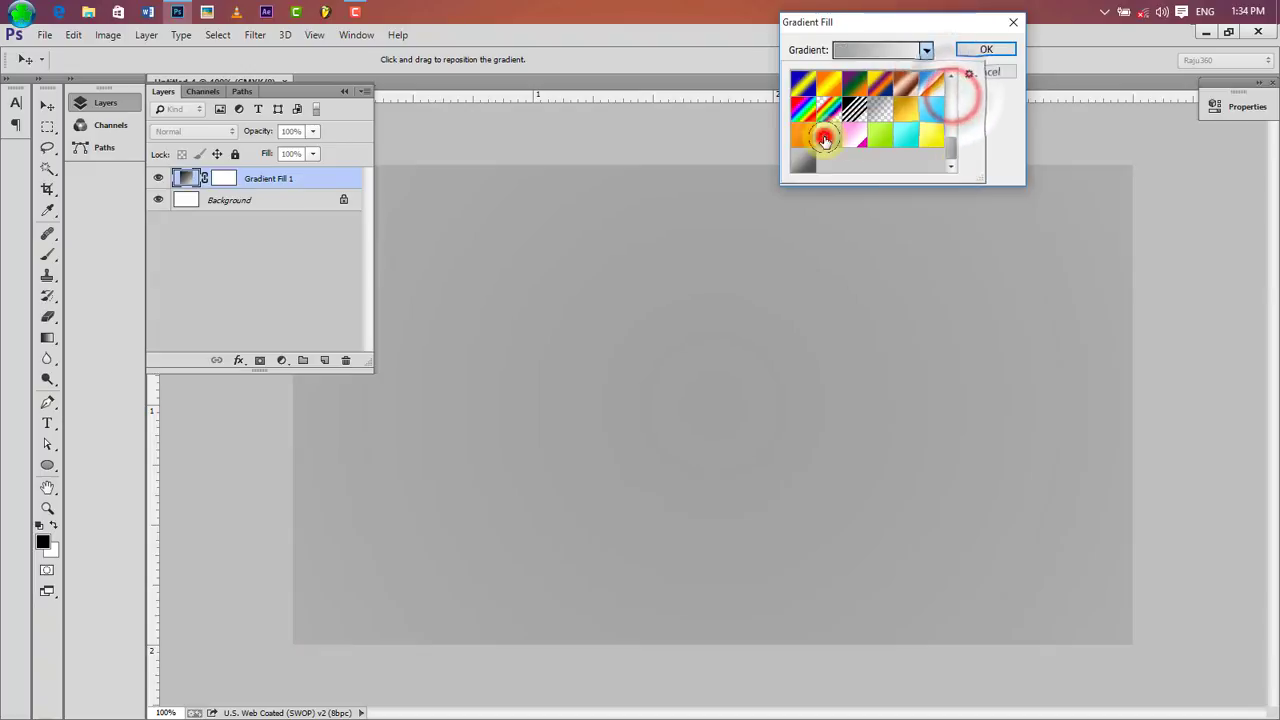
{"action": "left_click", "coordinate": [994, 133]}
{"action": "left_click_drag", "start_coordinate": [871, 134], "coordinate": [858, 157]}
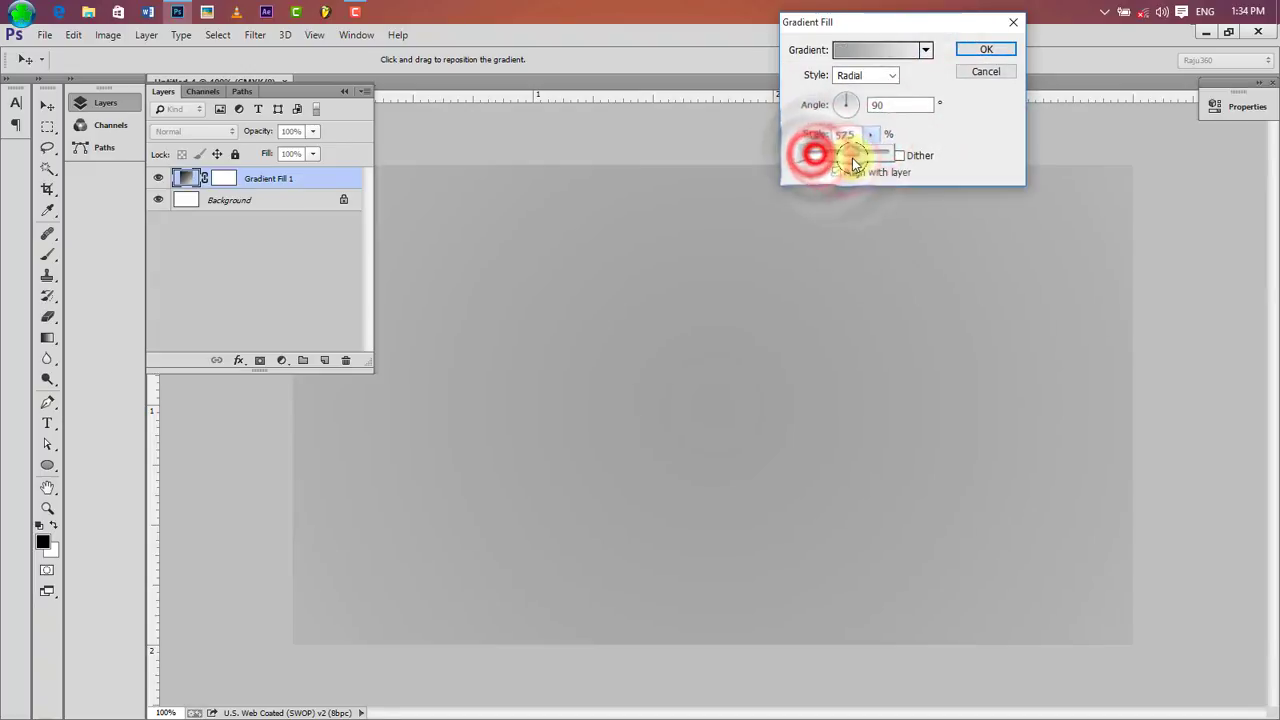
{"action": "left_click", "coordinate": [986, 71]}
- Add a near-white light grey Solid Color fill layer covering the card
{"action": "left_click", "coordinate": [281, 360]}
{"action": "left_click", "coordinate": [305, 373]}
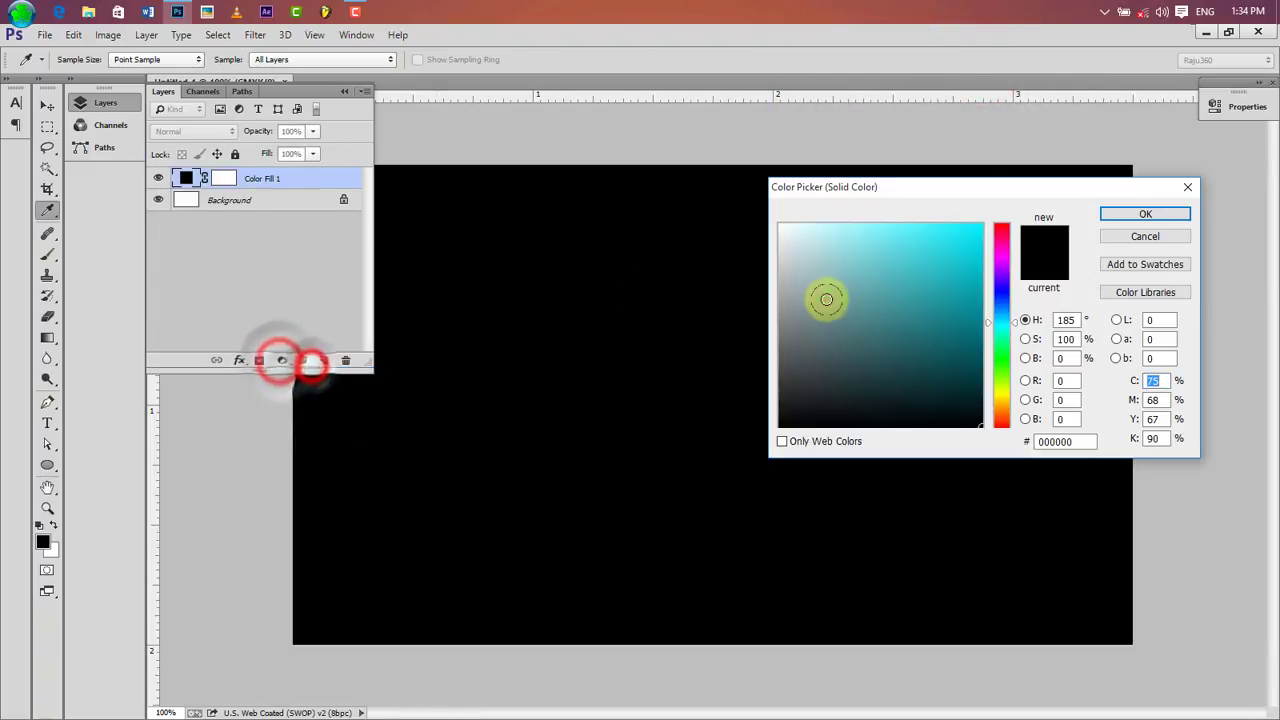
{"action": "left_click_drag", "start_coordinate": [826, 297], "coordinate": [780, 341]}
{"action": "left_click", "coordinate": [780, 255]}
{"action": "left_click", "coordinate": [1140, 210]}
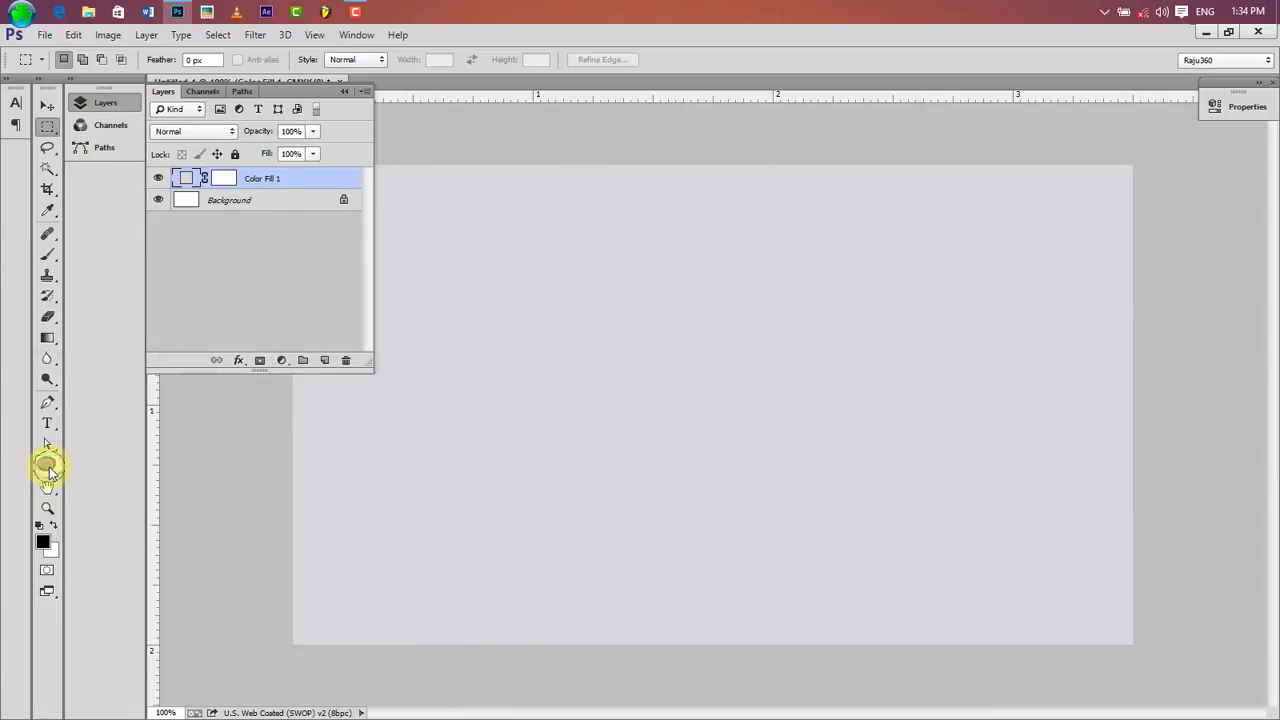
- Draw a thin green vertical bar from the top edge and move it right
{"action": "left_click_drag", "start_coordinate": [48, 468], "coordinate": [95, 465]}
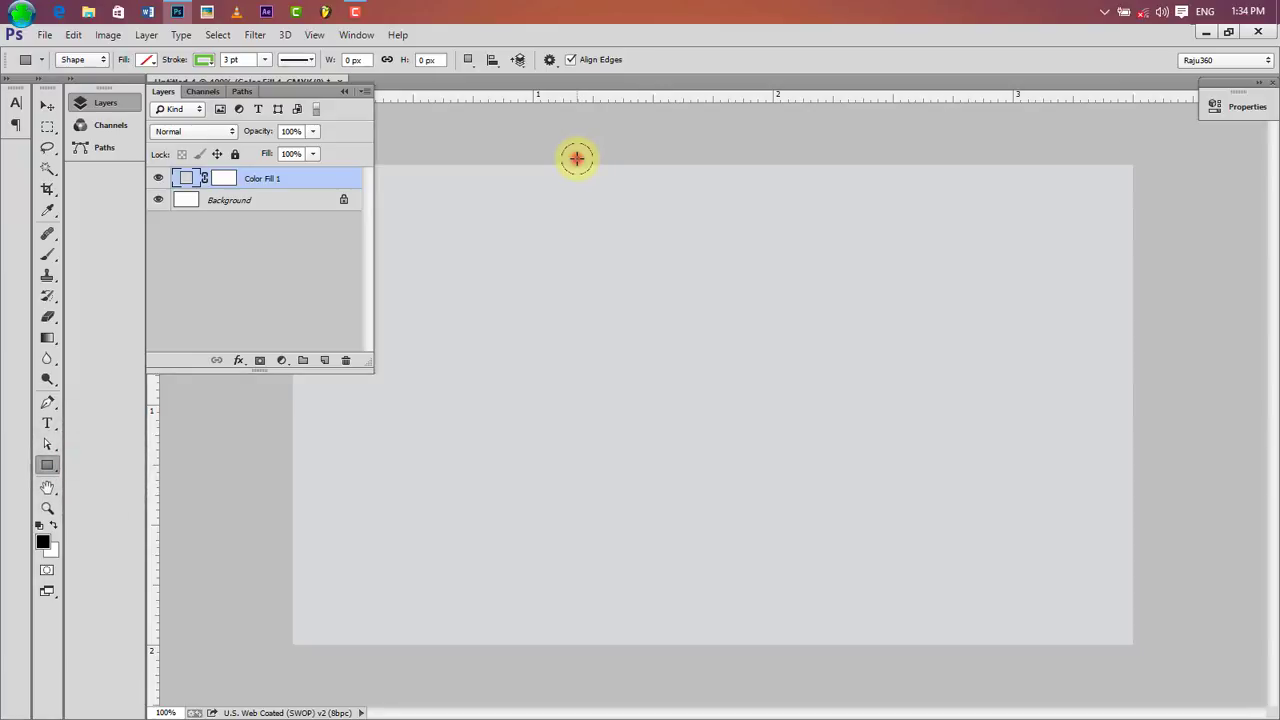
{"action": "mouse_move", "coordinate": [577, 158]}
{"action": "left_mouse_down"}
{"action": "mouse_move", "coordinate": [584, 505]}
{"action": "mouse_move", "coordinate": [583, 493]}
{"action": "left_mouse_up"}
{"action": "key", "text": "v"}
{"action": "left_click_drag", "start_coordinate": [580, 426], "coordinate": [848, 428]}
- Duplicate the green bar and rotate the copy into a low horizontal line
{"action": "key", "text": "ctrl+j"}
{"action": "key", "text": "ctrl+j"}
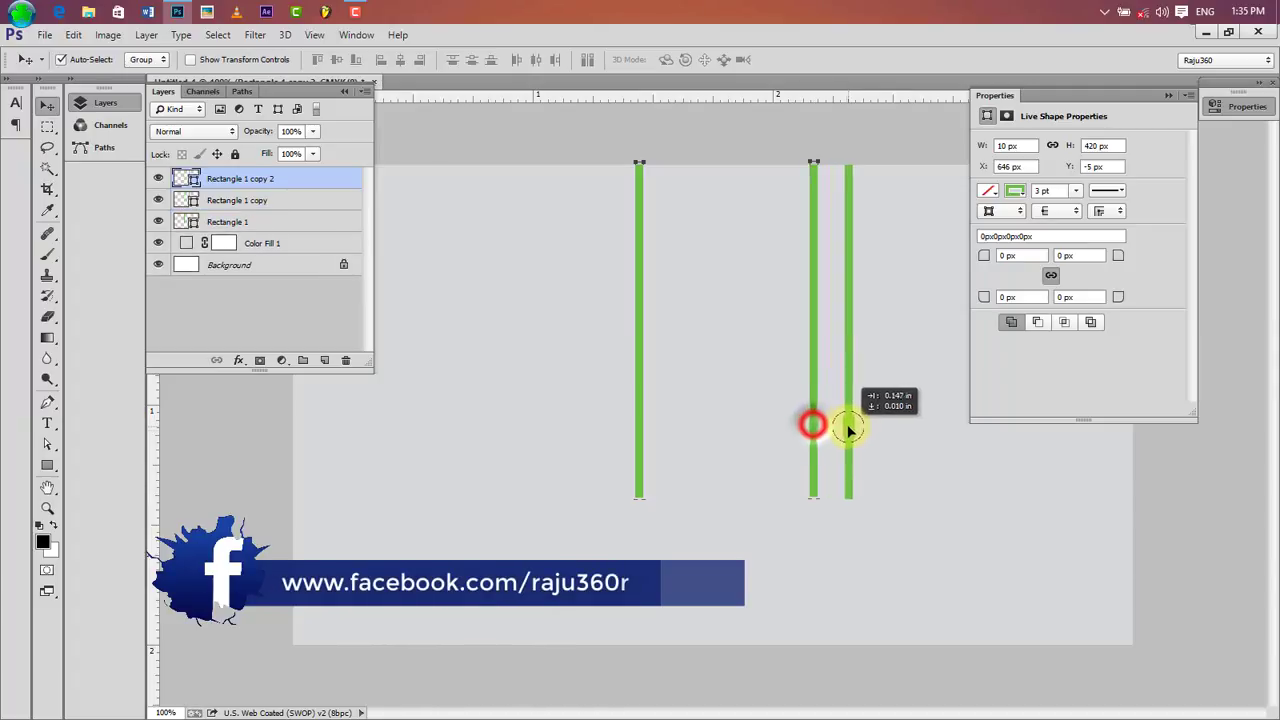
{"action": "key", "text": "ctrl+t"}
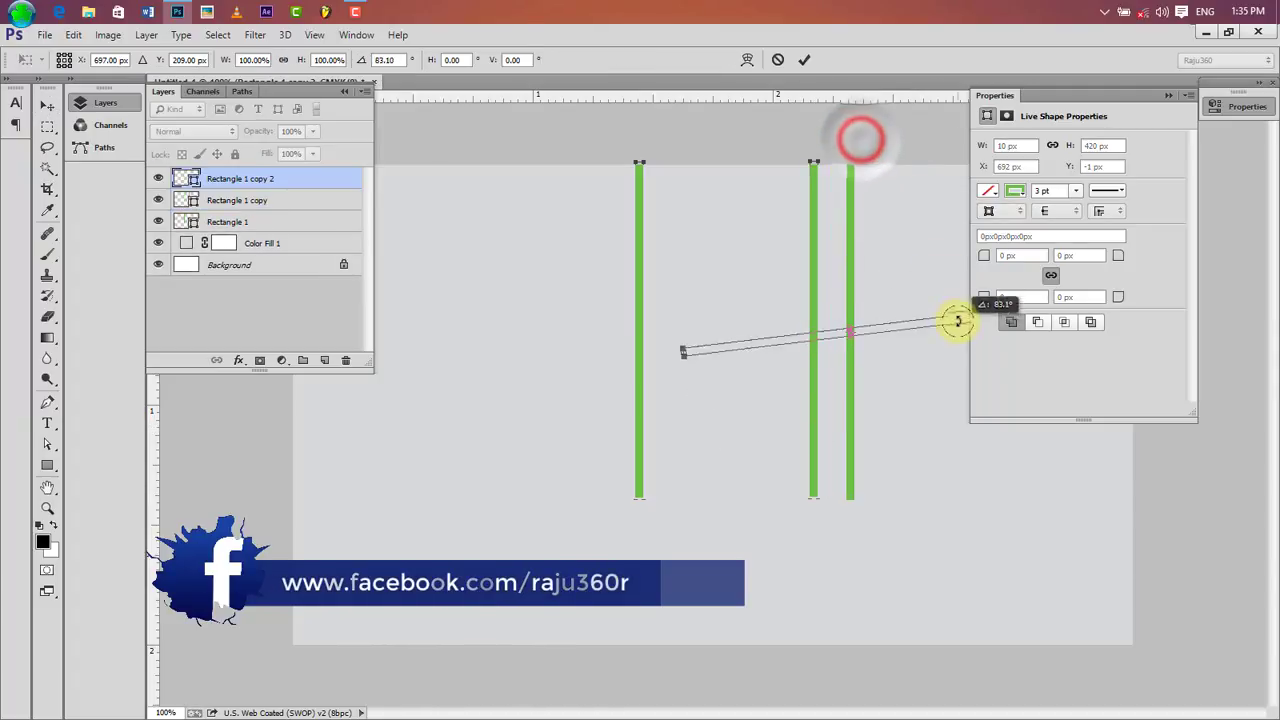
{"action": "mouse_move", "coordinate": [873, 143]}
{"action": "left_mouse_down"}
{"action": "mouse_move", "coordinate": [966, 343]}
{"action": "mouse_move", "coordinate": [928, 427]}
{"action": "mouse_move", "coordinate": [1028, 487]}
{"action": "left_mouse_up"}
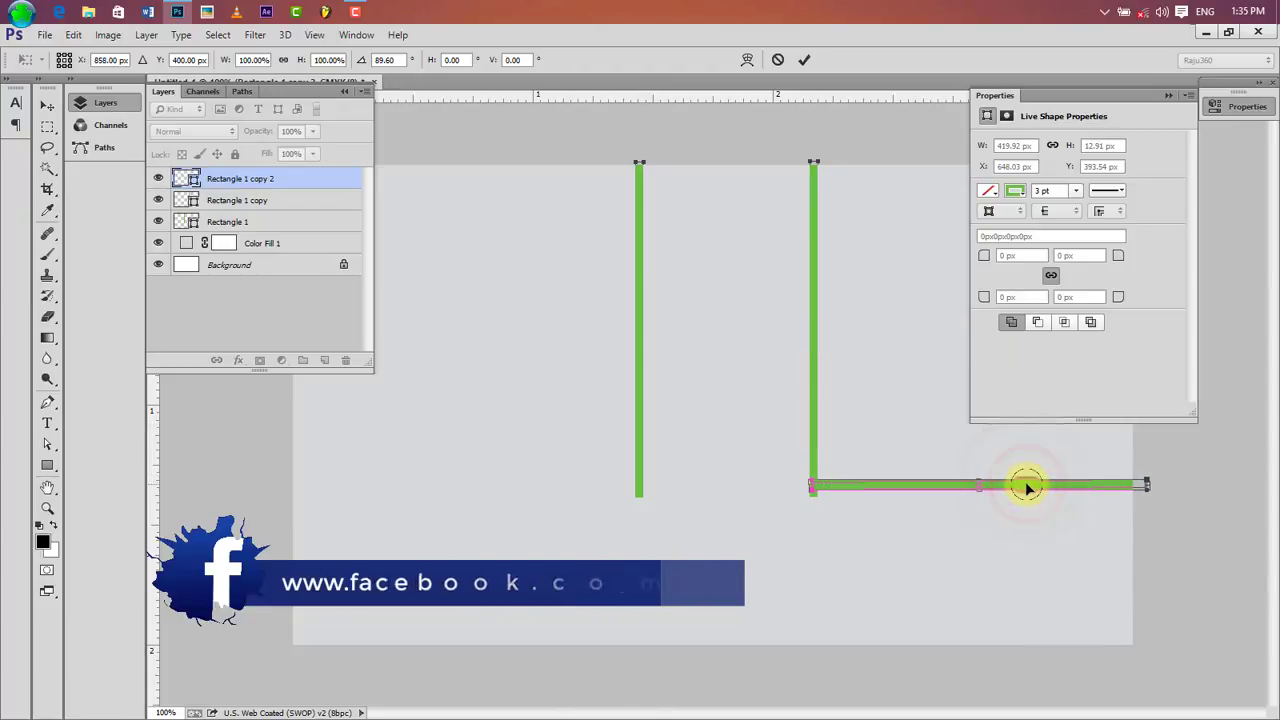
{"action": "key", "text": "Return"}
{"action": "left_click", "coordinate": [903, 543]}
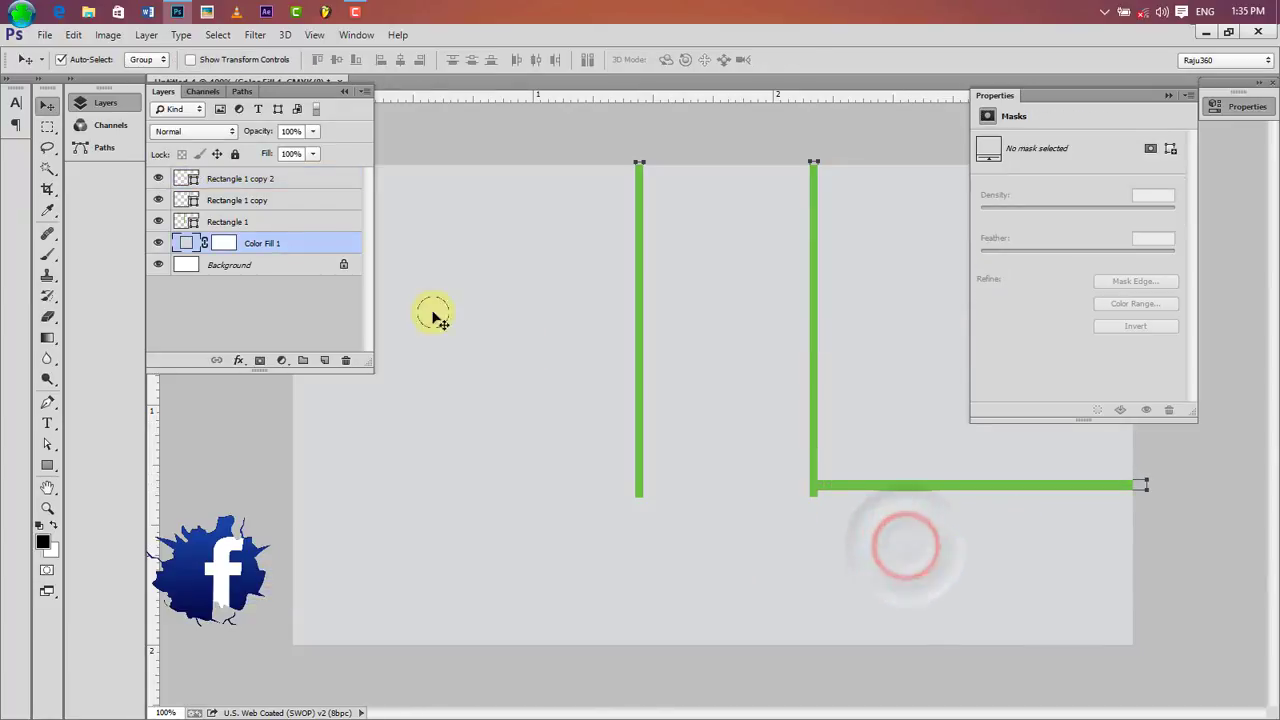
{"action": "key", "text": "m"}
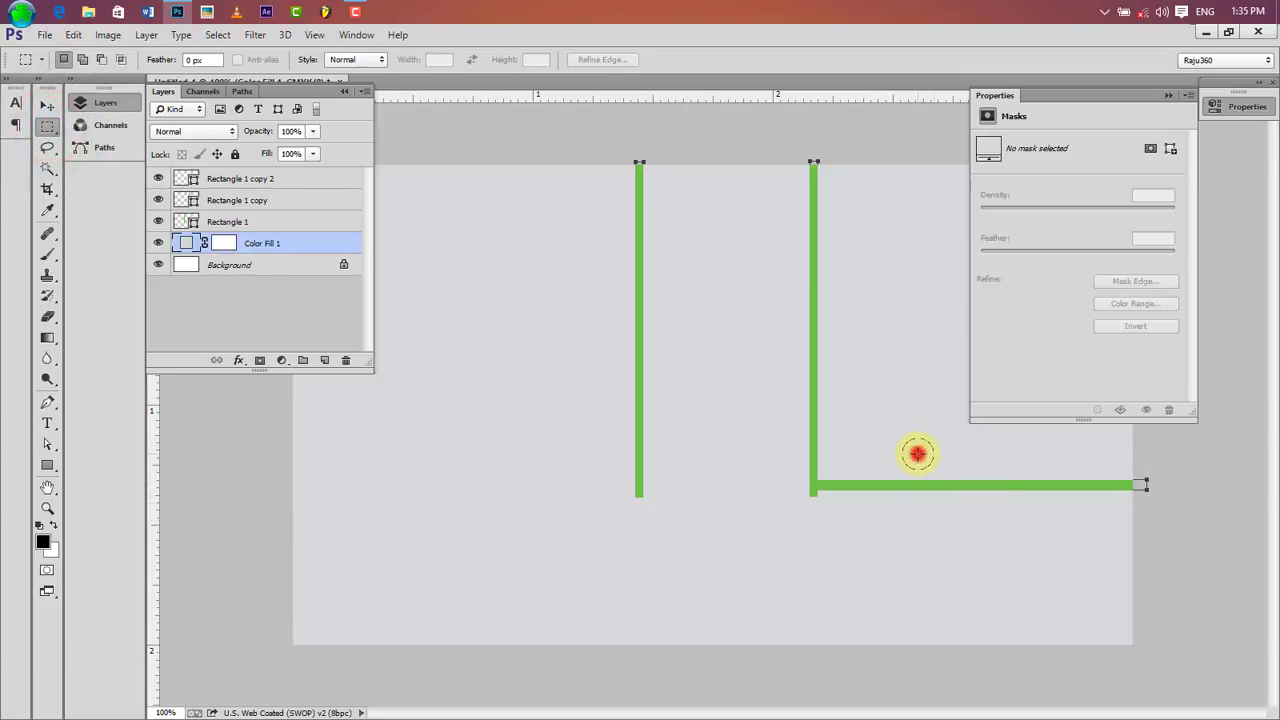
- Rasterize the horizontal bar and cut its right part onto its own layer
{"action": "left_click_drag", "start_coordinate": [934, 511], "coordinate": [1186, 568]}
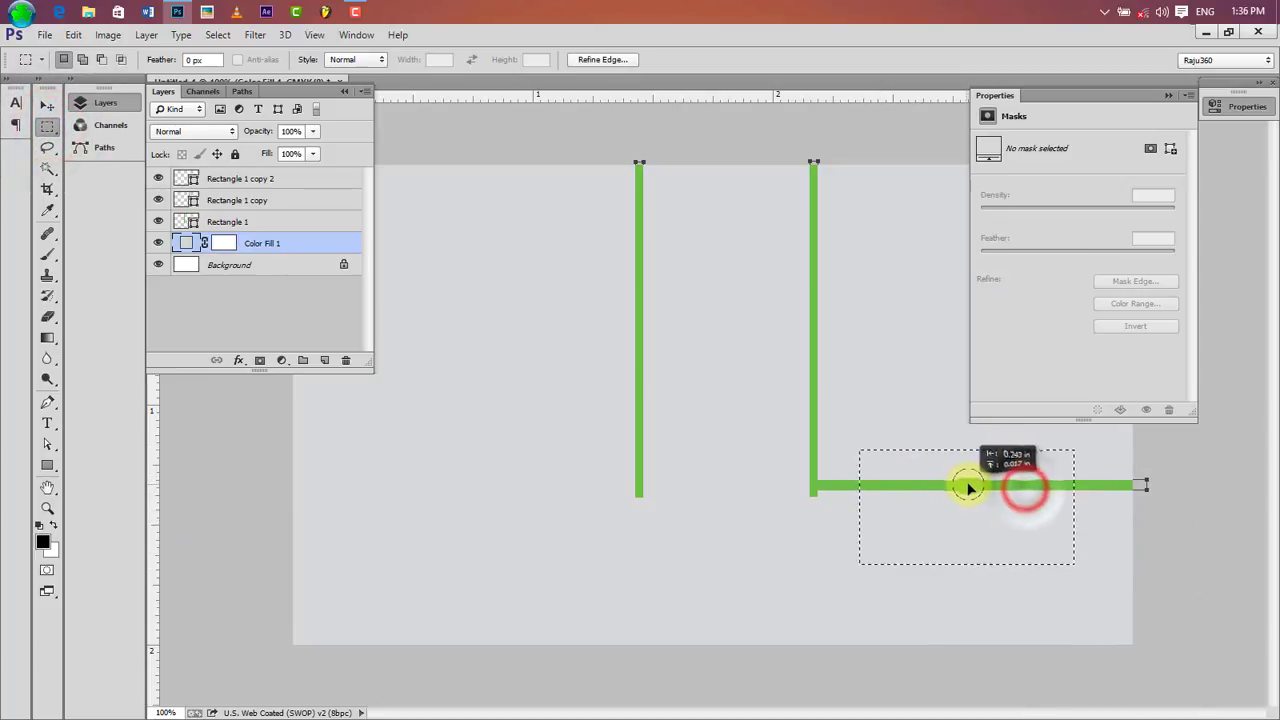
{"action": "left_click_drag", "start_coordinate": [968, 487], "coordinate": [959, 485]}
{"action": "left_click_drag", "start_coordinate": [850, 459], "coordinate": [1178, 574]}
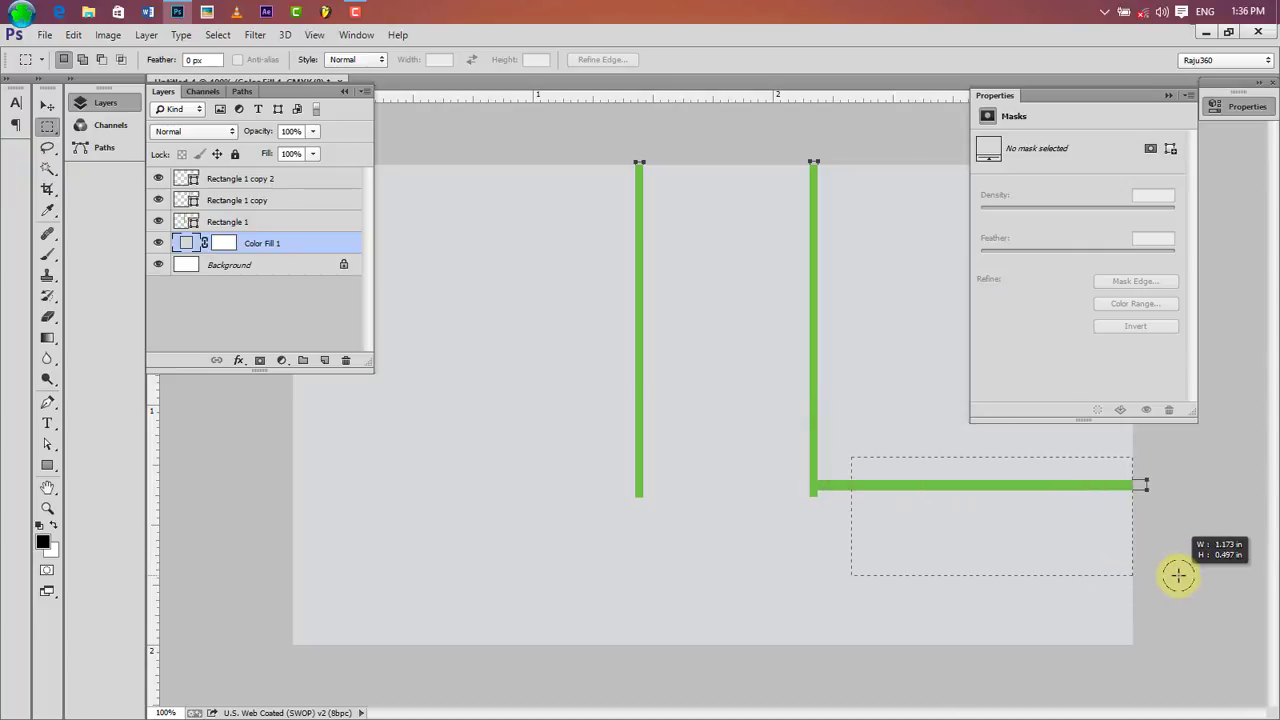
{"action": "right_click", "coordinate": [995, 485]}
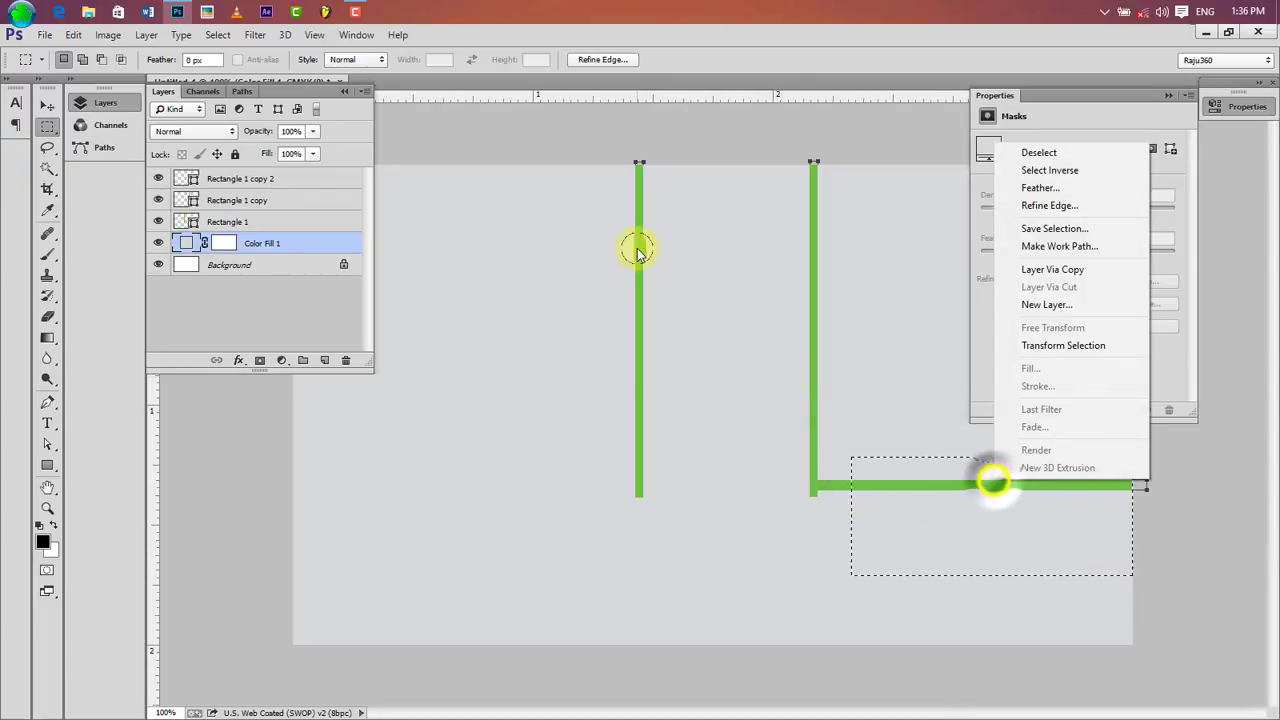
{"action": "left_click", "coordinate": [238, 223]}
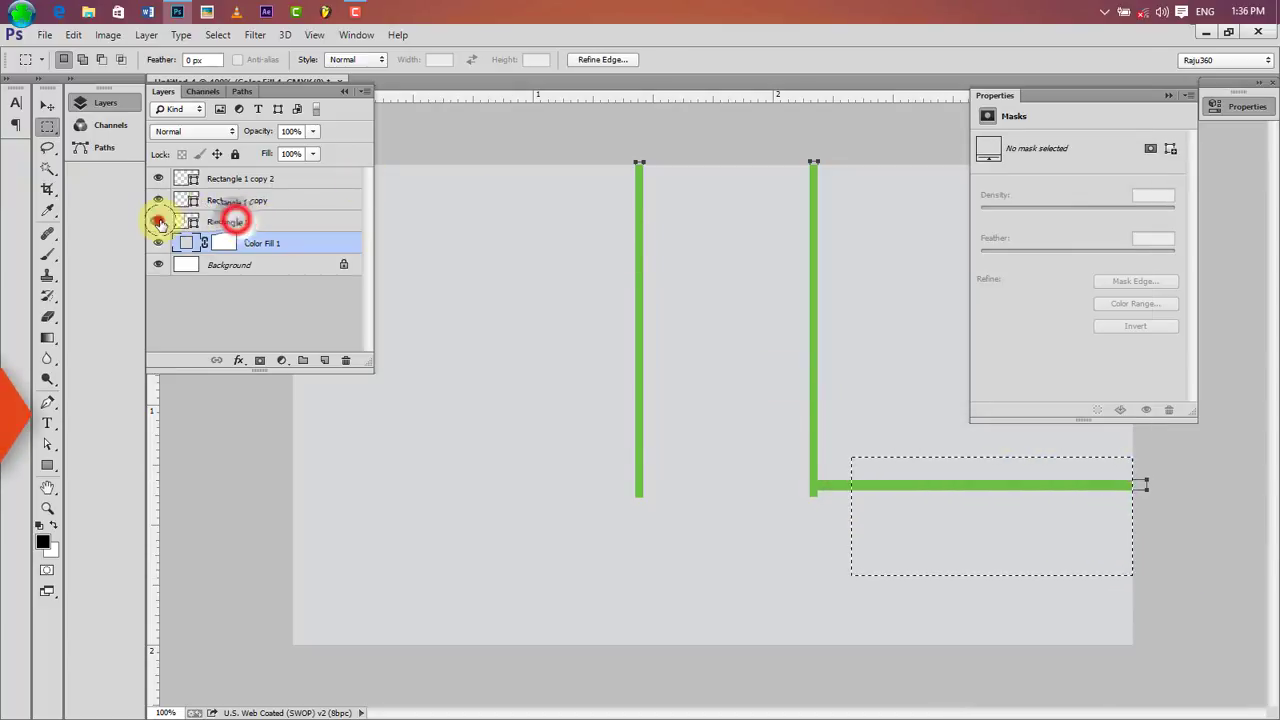
{"action": "right_click", "coordinate": [215, 182]}
{"action": "left_click", "coordinate": [263, 205]}
{"action": "right_click", "coordinate": [925, 471]}
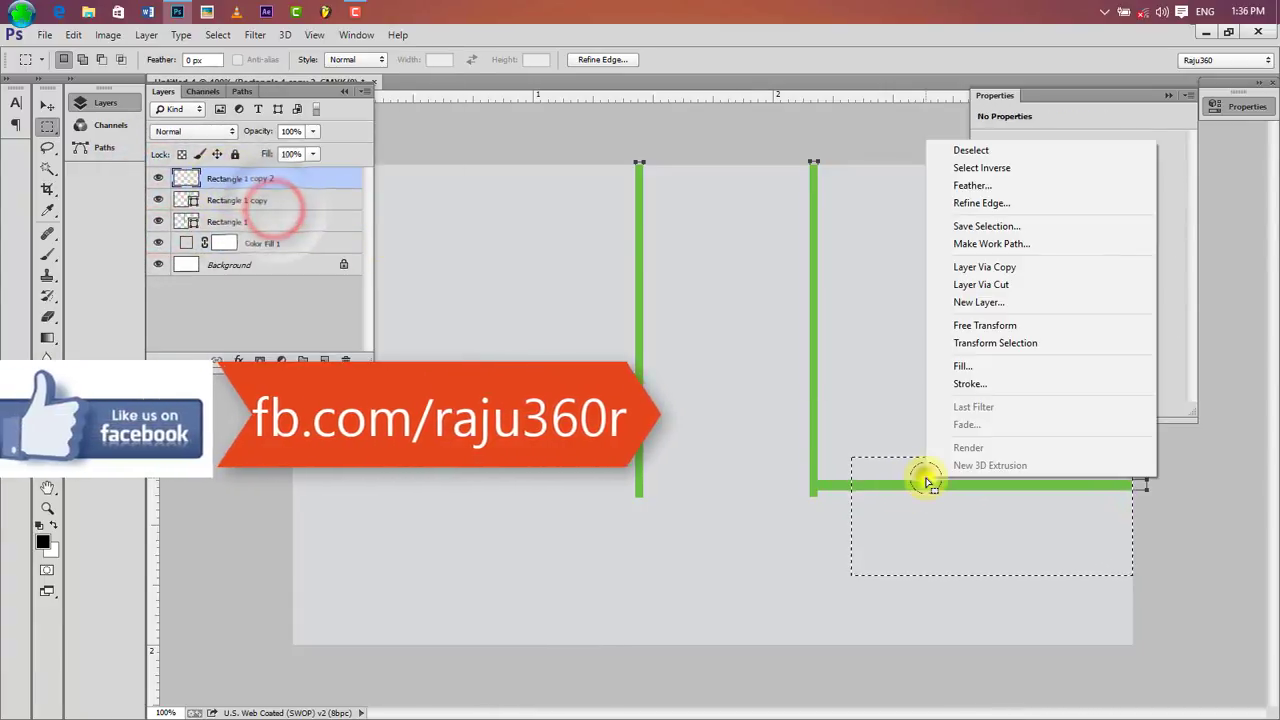
{"action": "left_click", "coordinate": [1008, 286]}
- Rotate the cut piece into a diagonal line meeting the horizontal stub and card bottom
{"action": "key", "text": "ctrl+t"}
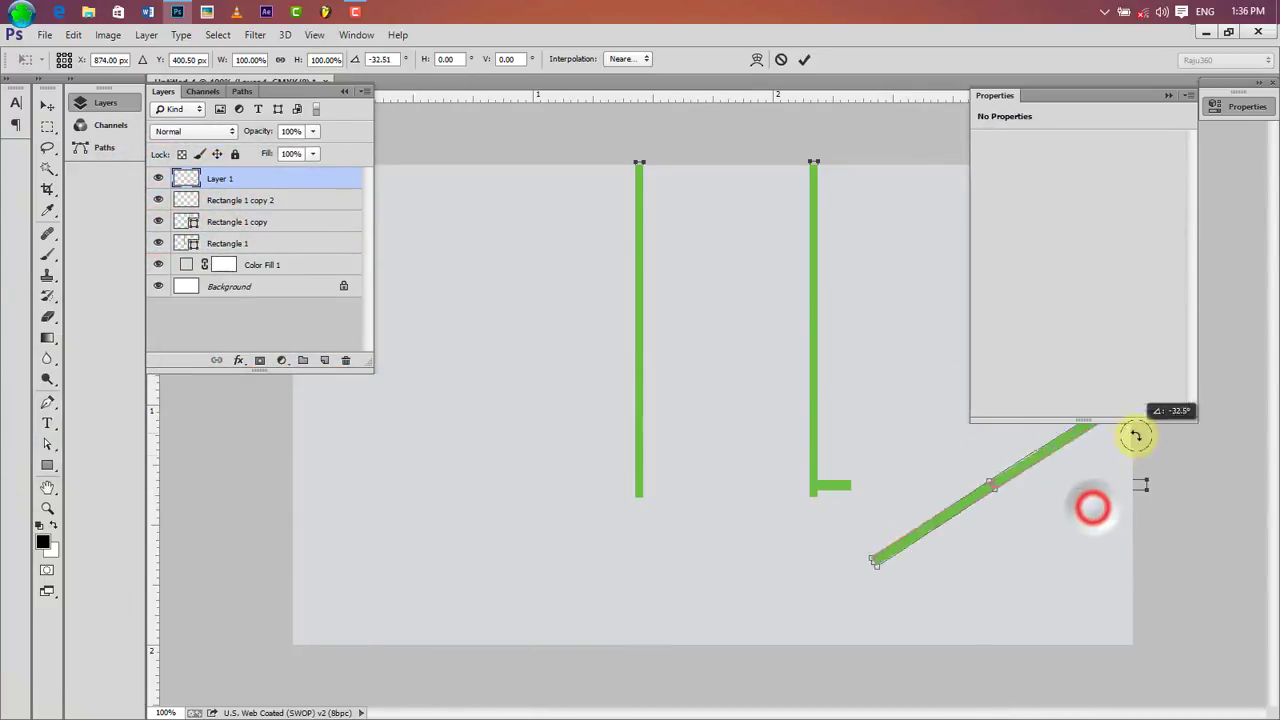
{"action": "left_click_drag", "start_coordinate": [1093, 508], "coordinate": [1080, 386]}
{"action": "left_click_drag", "start_coordinate": [1018, 452], "coordinate": [800, 555]}
{"action": "left_click_drag", "start_coordinate": [889, 446], "coordinate": [691, 403]}
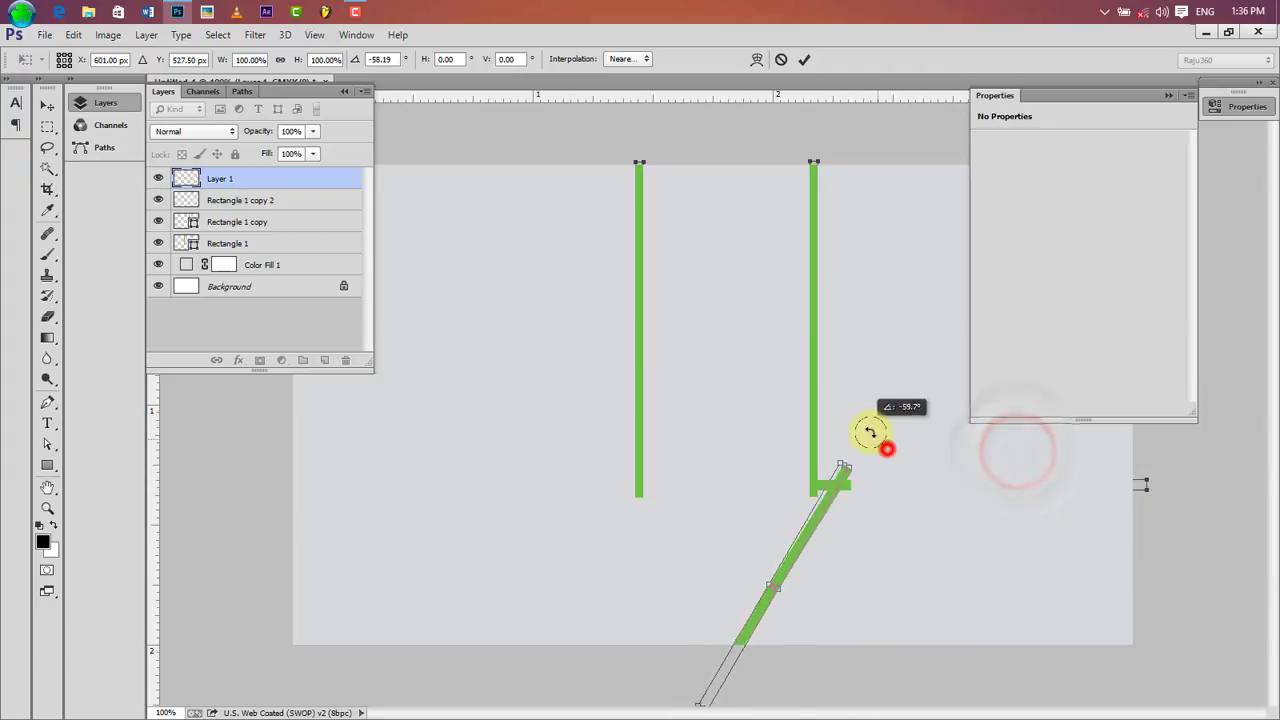
{"action": "left_click_drag", "start_coordinate": [725, 525], "coordinate": [880, 538]}
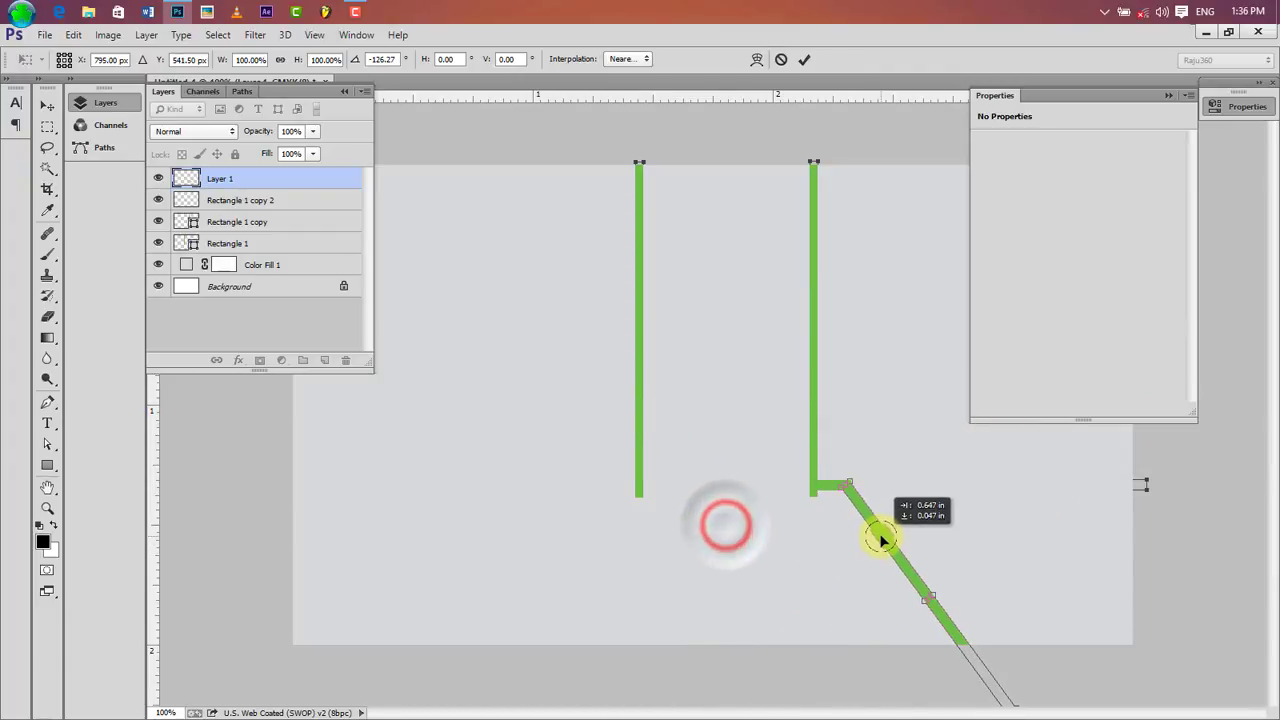
{"action": "key", "text": "Return"}
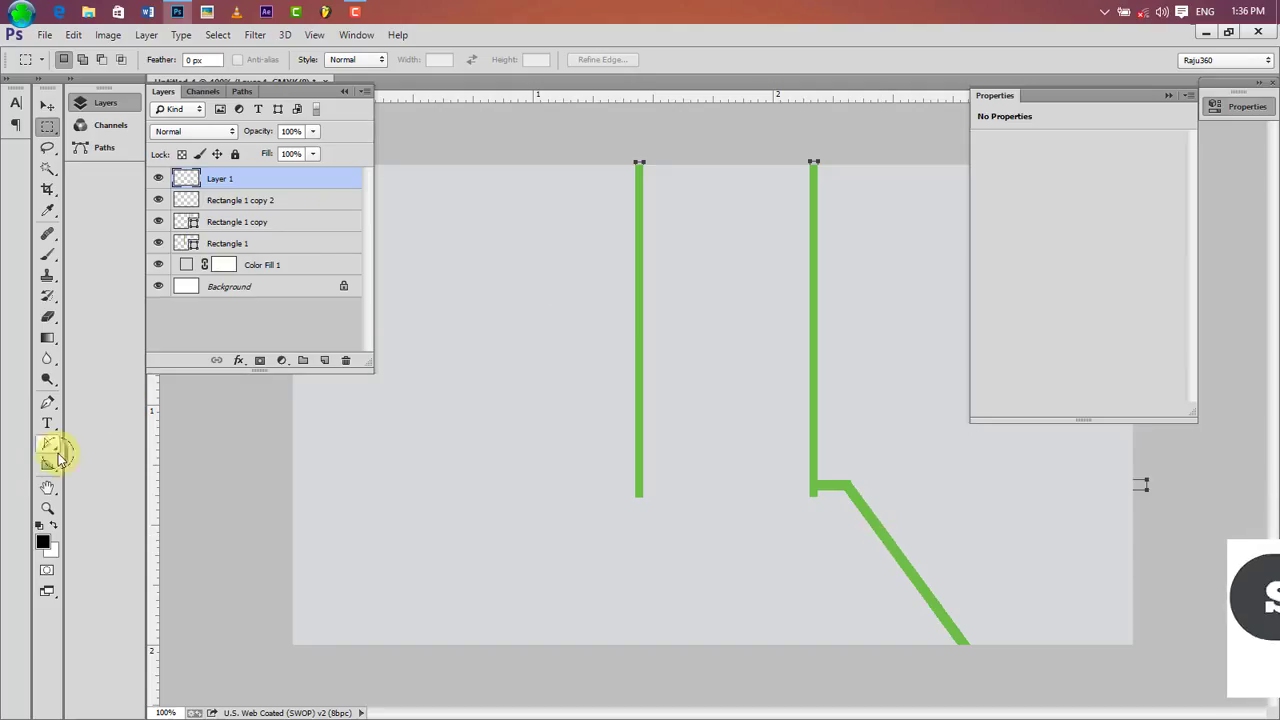
{"action": "right_click", "coordinate": [47, 464]}
- Draw a green globe icon and a telephone icon above it beside the right line
{"action": "left_click", "coordinate": [114, 536]}
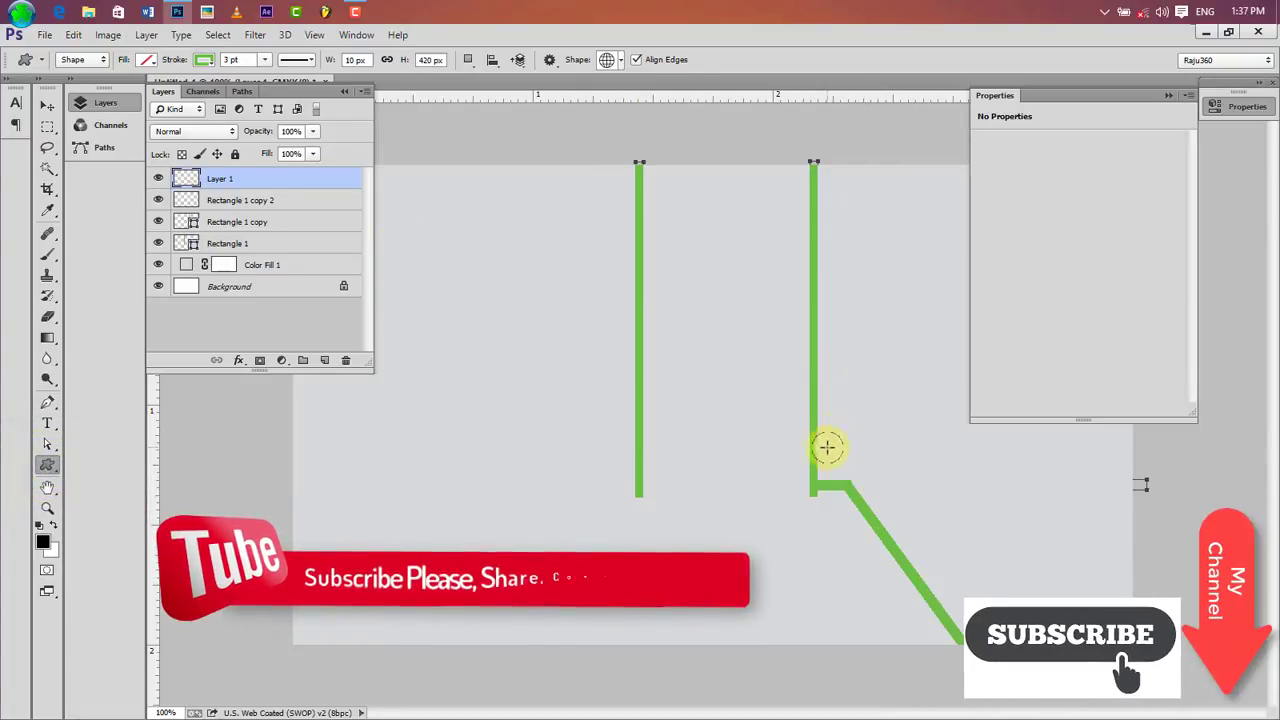
{"action": "left_click_drag", "start_coordinate": [838, 427], "coordinate": [879, 466]}
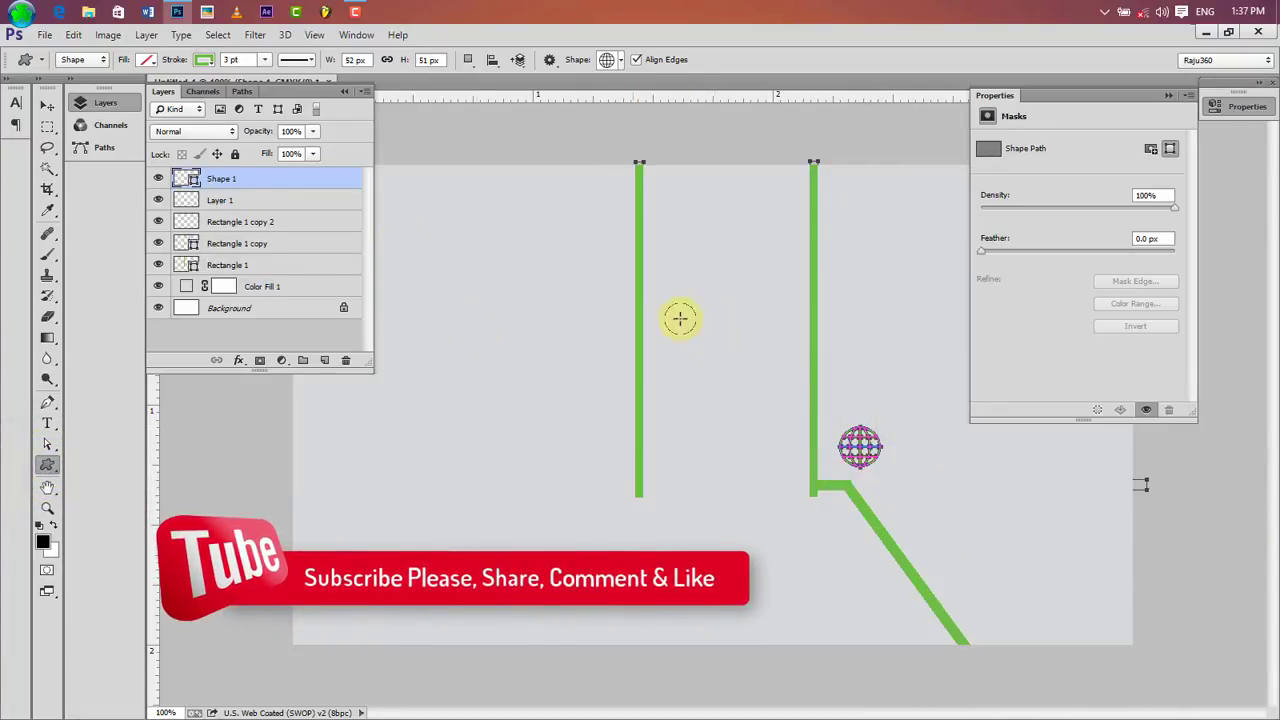
{"action": "left_click", "coordinate": [608, 59]}
{"action": "mouse_move", "coordinate": [680, 100]}
{"action": "left_mouse_down"}
{"action": "mouse_move", "coordinate": [686, 157]}
{"action": "mouse_move", "coordinate": [686, 82]}
{"action": "mouse_move", "coordinate": [685, 172]}
{"action": "mouse_move", "coordinate": [680, 94]}
{"action": "mouse_move", "coordinate": [680, 148]}
{"action": "left_mouse_up"}
{"action": "left_click", "coordinate": [553, 106]}
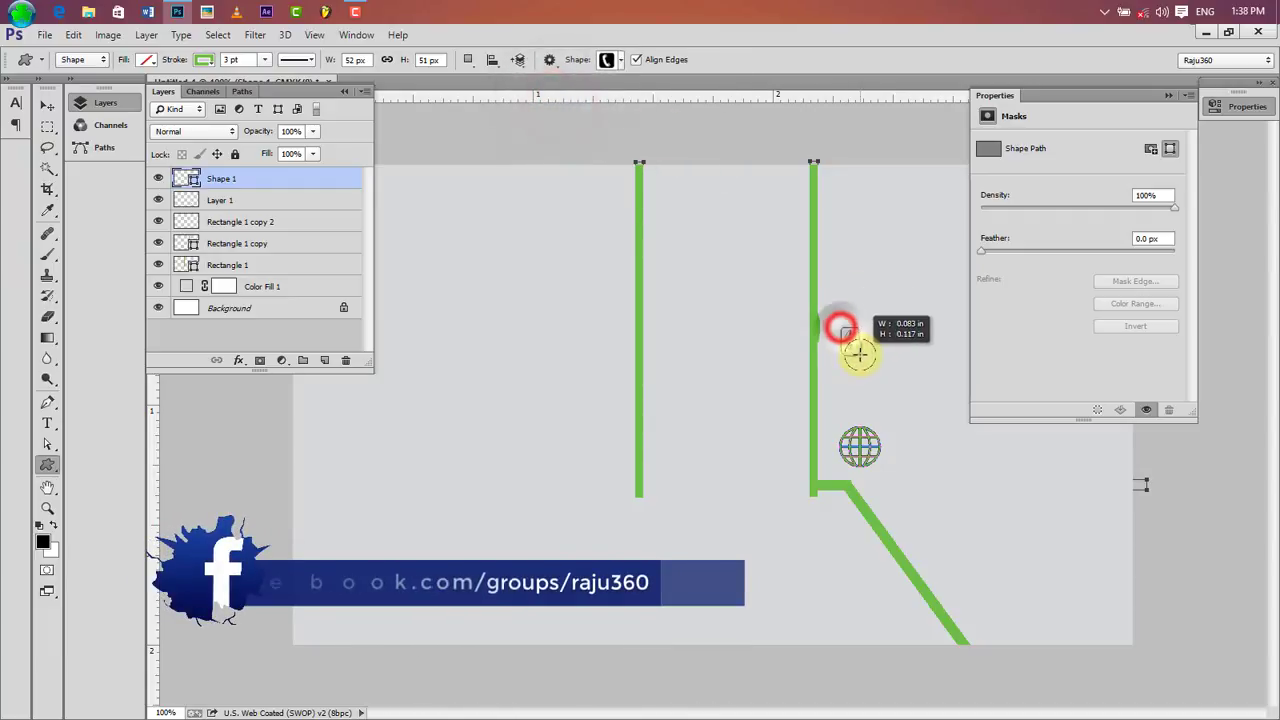
{"action": "left_click_drag", "start_coordinate": [858, 352], "coordinate": [872, 357]}
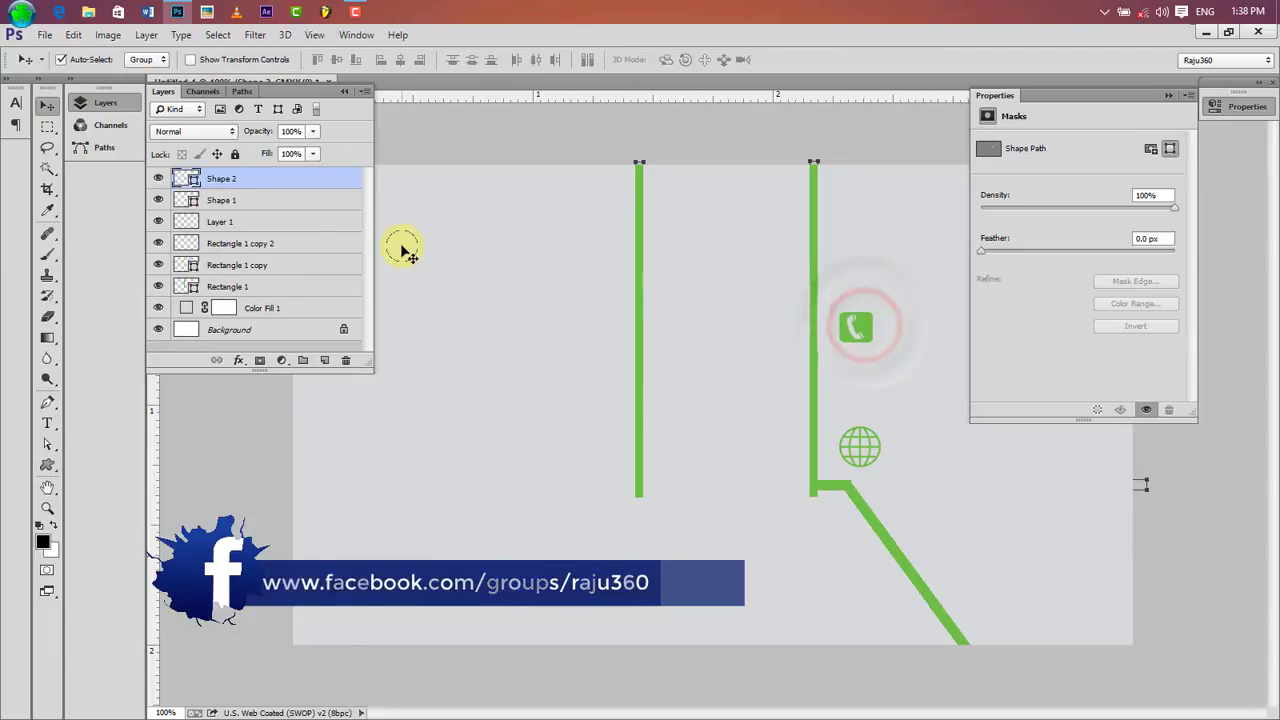
- Draw an envelope icon between them and align the icons on a vertical guide
{"action": "left_click", "coordinate": [47, 465]}
{"action": "left_click", "coordinate": [613, 59]}
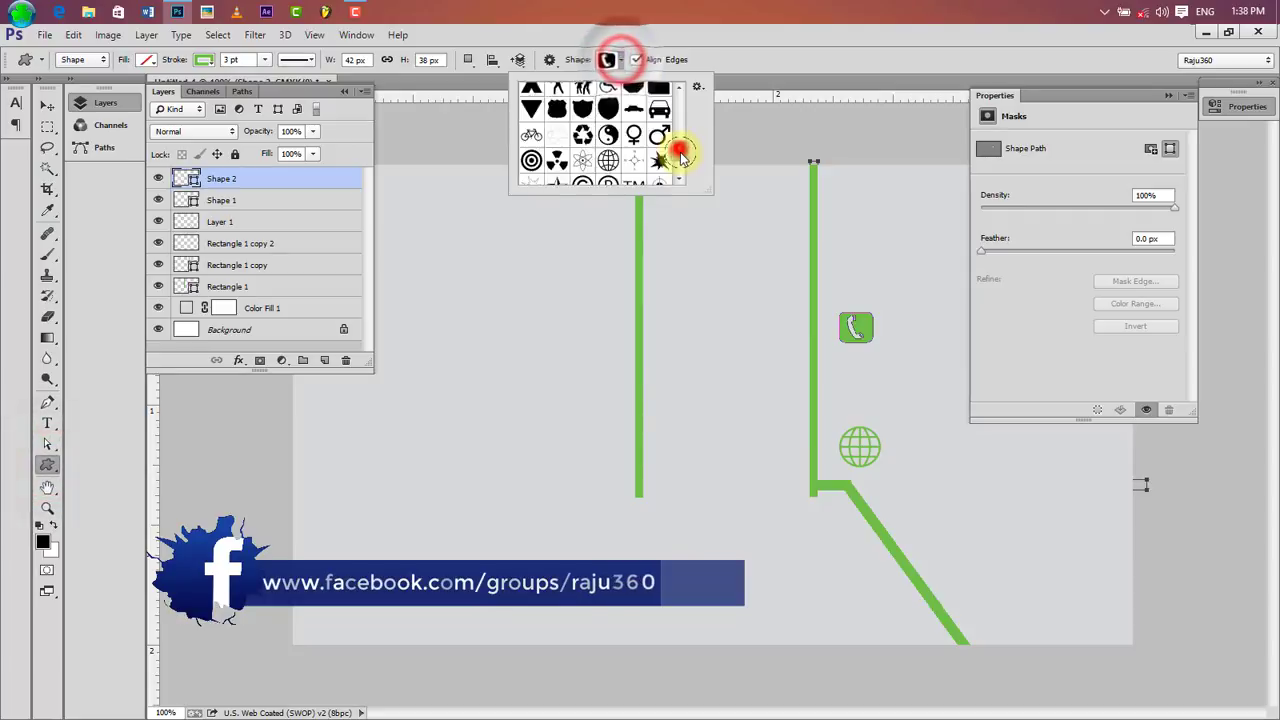
{"action": "left_click_drag", "start_coordinate": [680, 148], "coordinate": [683, 119]}
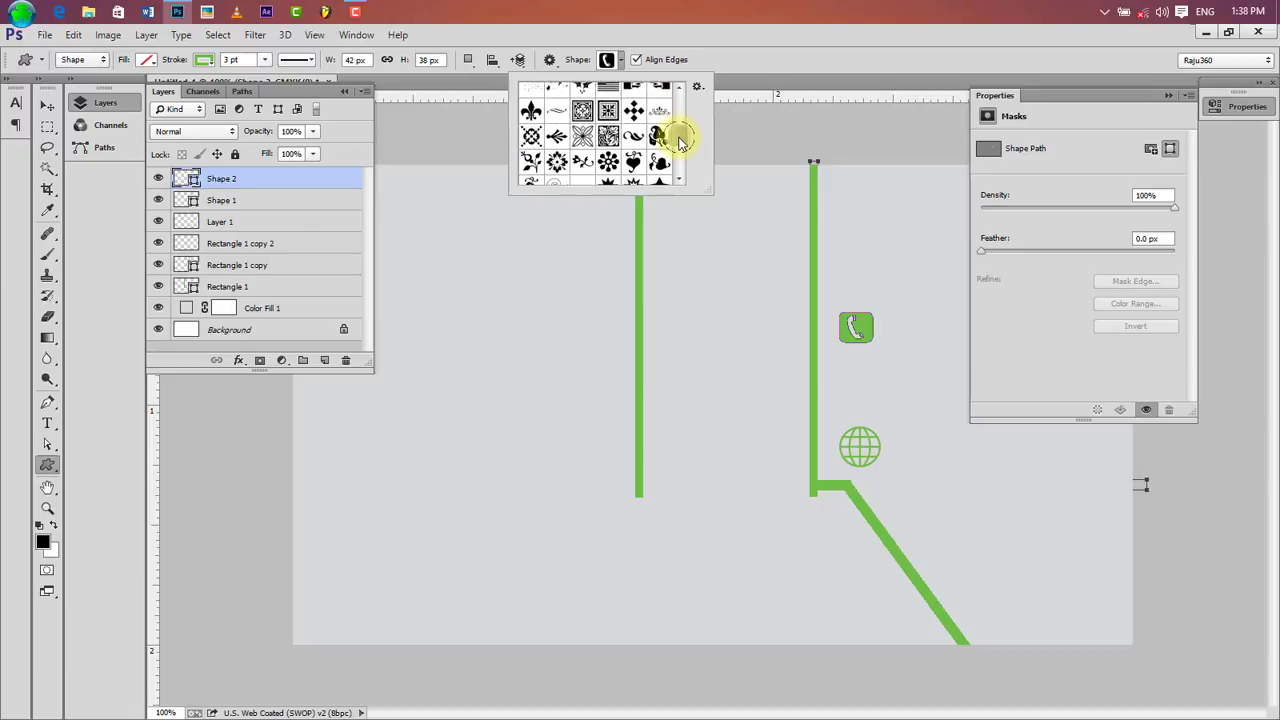
{"action": "left_click_drag", "start_coordinate": [679, 147], "coordinate": [681, 175]}
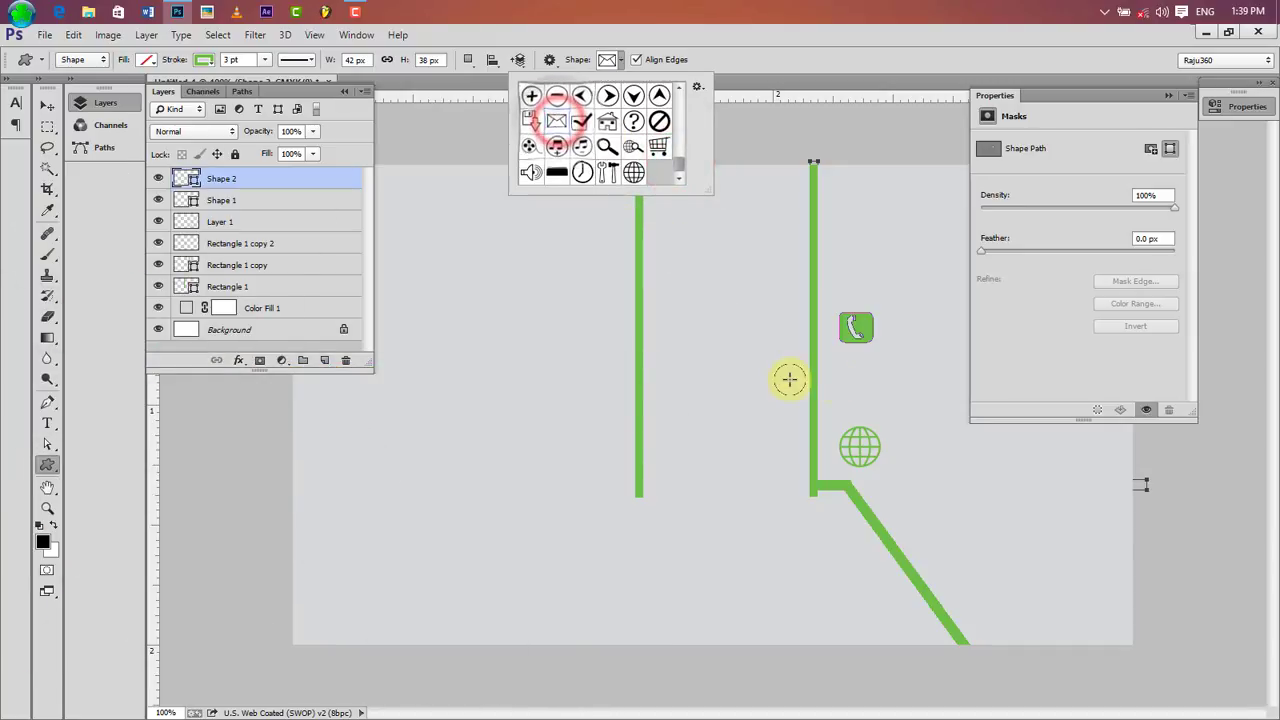
{"action": "left_click_drag", "start_coordinate": [844, 366], "coordinate": [873, 398]}
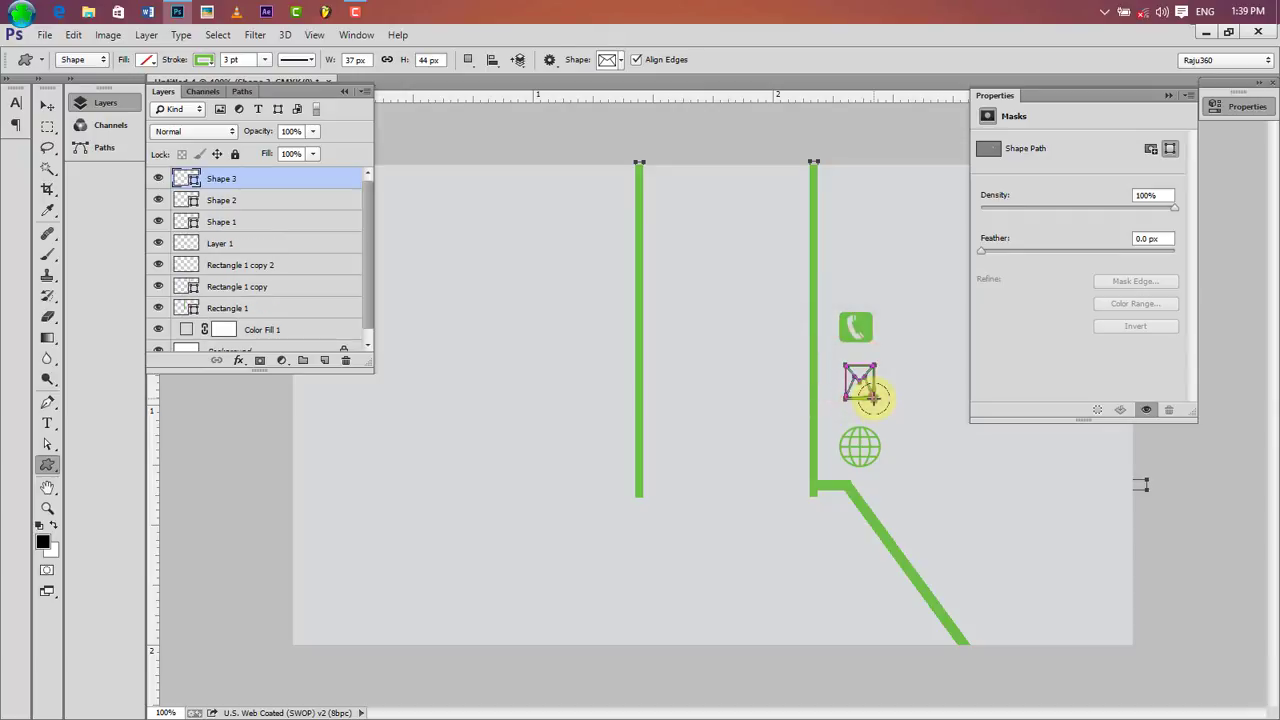
{"action": "key", "text": "v"}
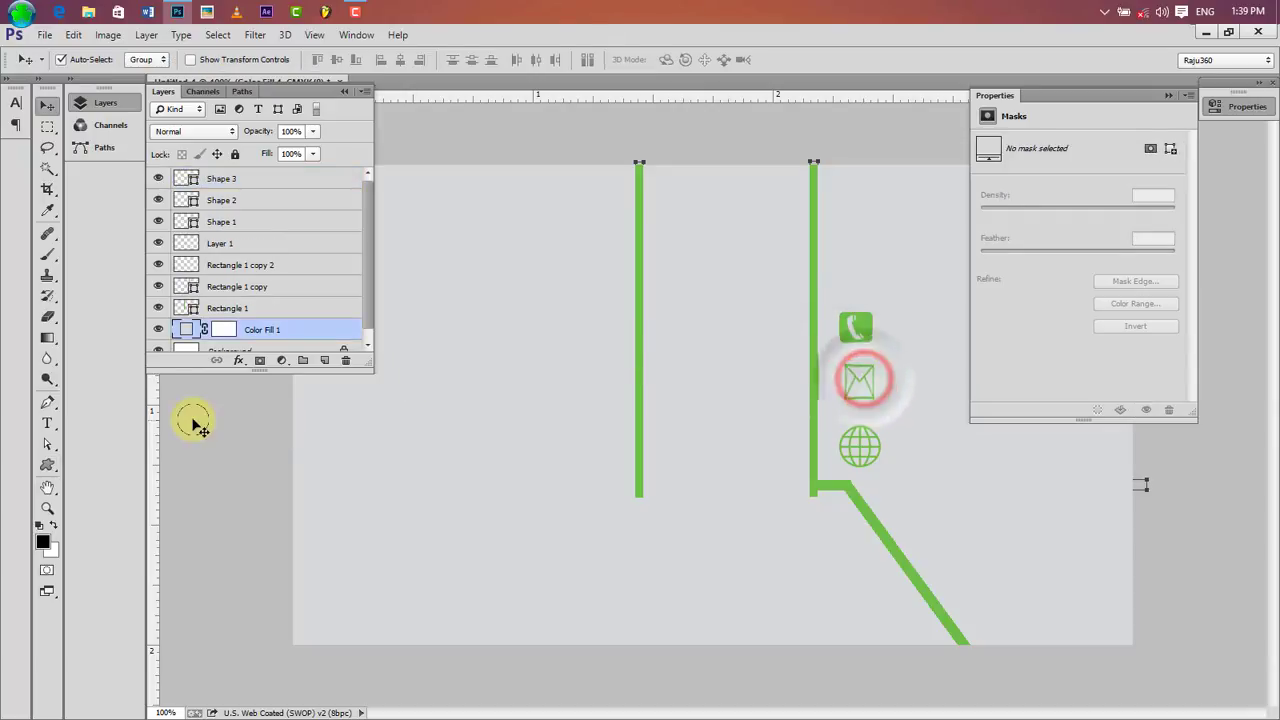
{"action": "left_click_drag", "start_coordinate": [362, 427], "coordinate": [858, 521]}
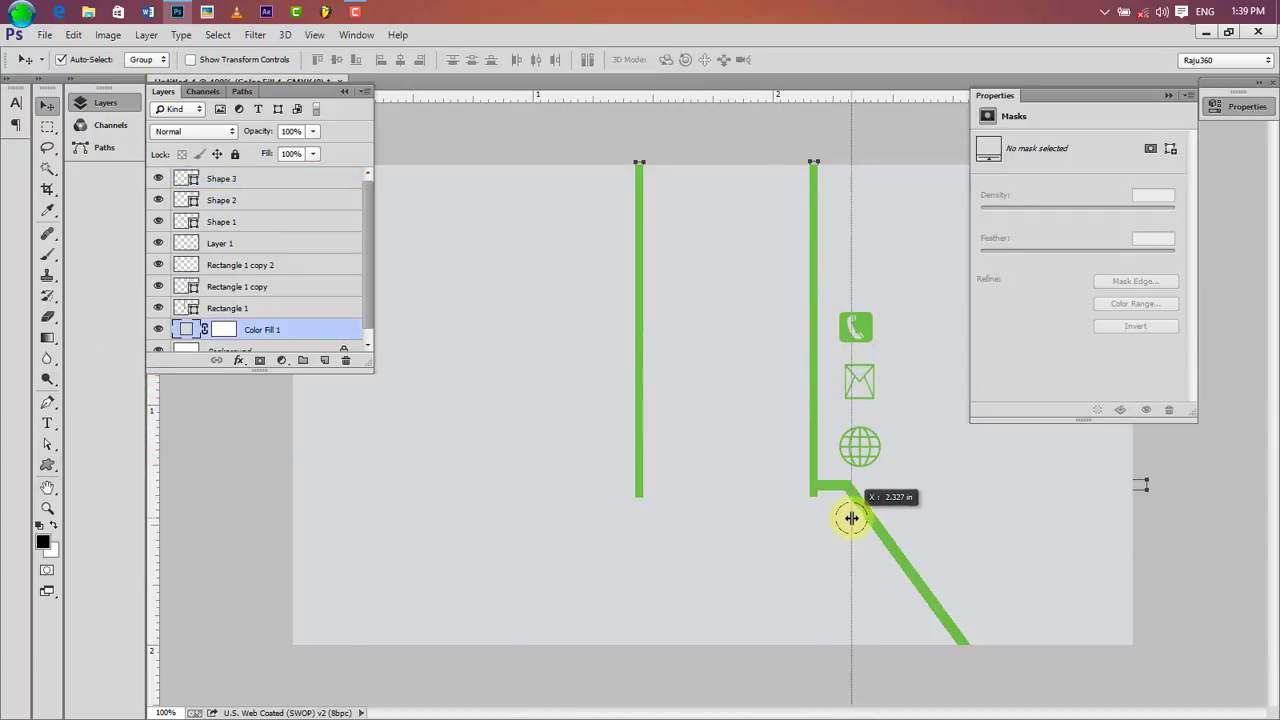
{"action": "left_click_drag", "start_coordinate": [870, 461], "coordinate": [861, 458]}
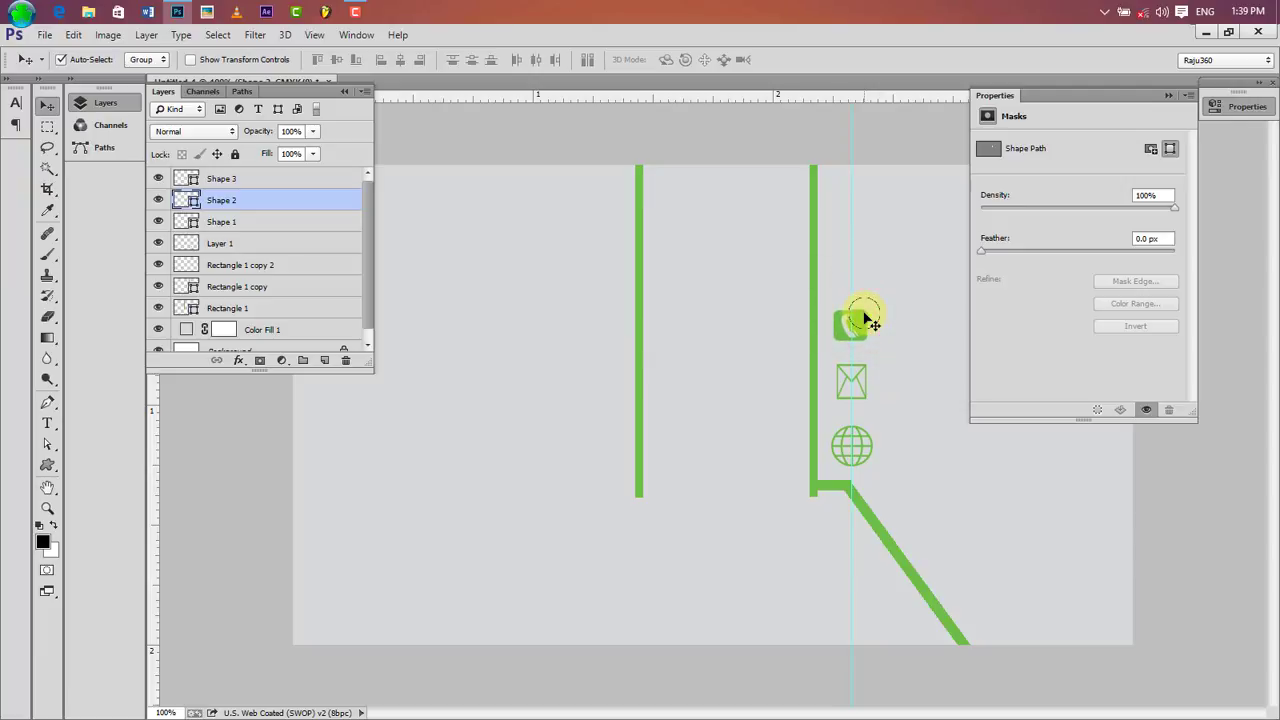
- Add the phone number text line beside the phone icon
{"action": "left_click", "coordinate": [1168, 95]}
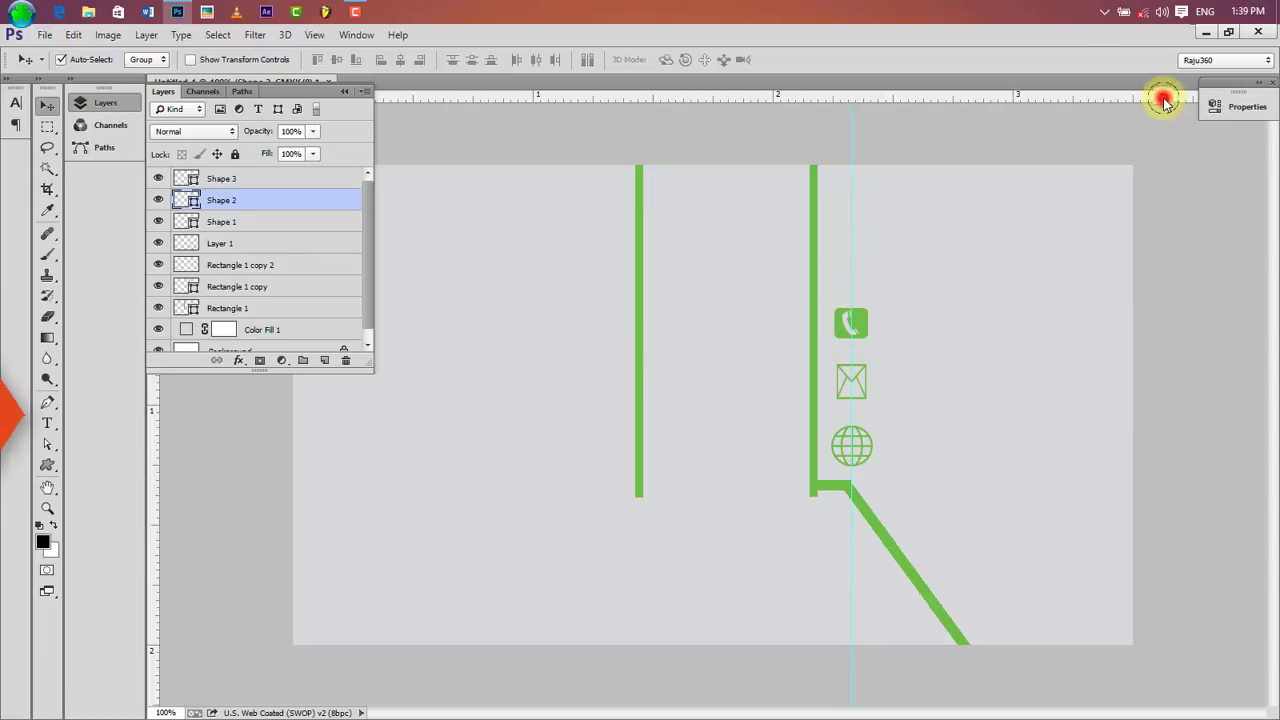
{"action": "key", "text": "t"}
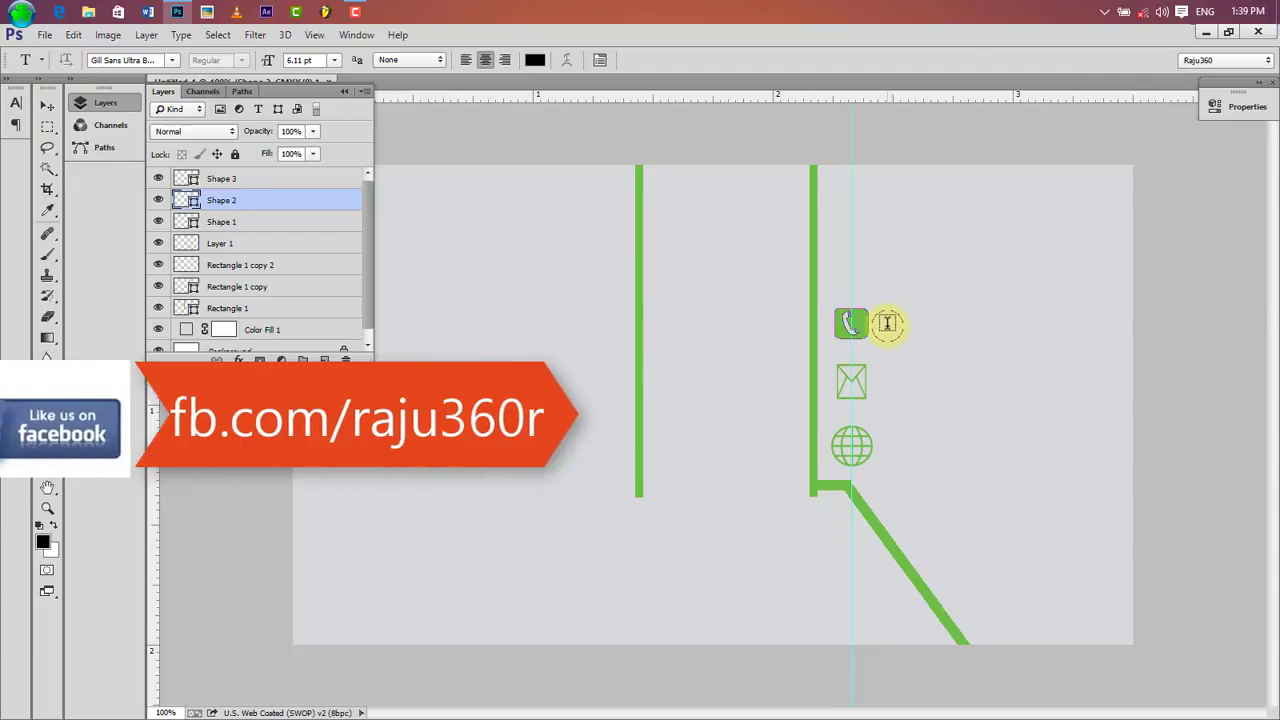
{"action": "left_click", "coordinate": [885, 320]}
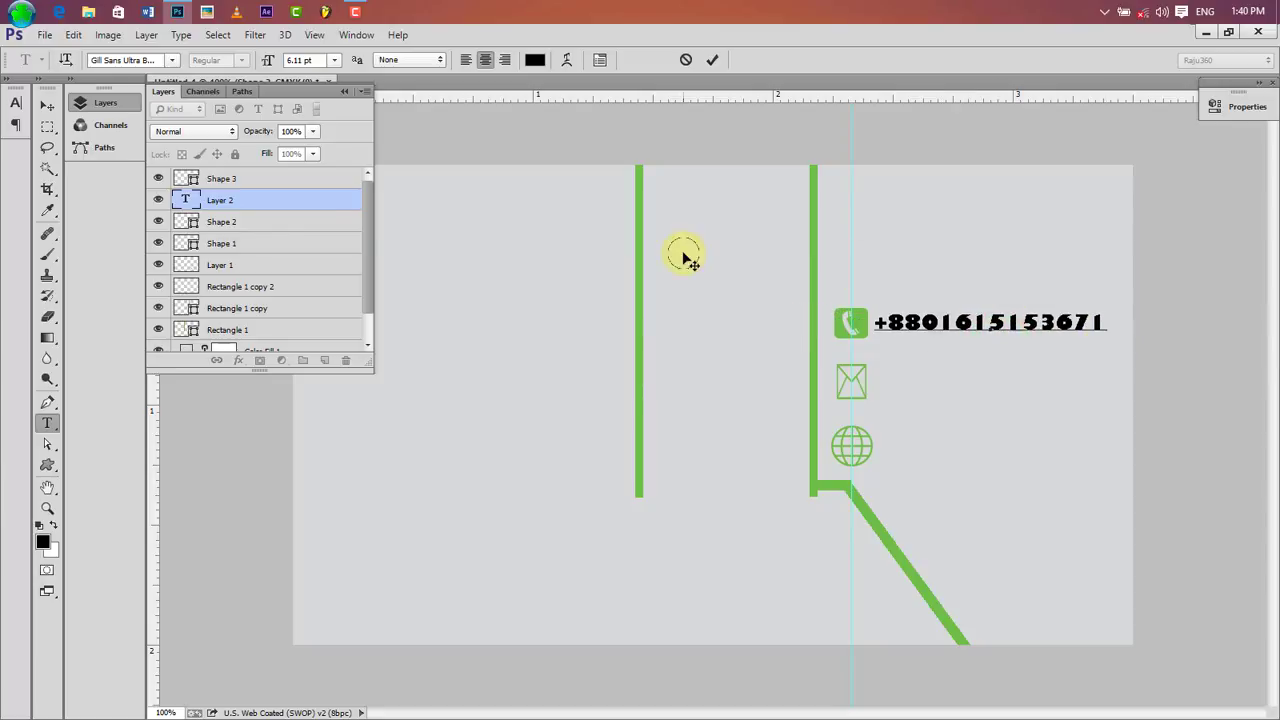
{"action": "left_click_drag", "start_coordinate": [309, 183], "coordinate": [308, 178]}
- Add the e-mail address text line beside the envelope icon
{"action": "left_click", "coordinate": [47, 423]}
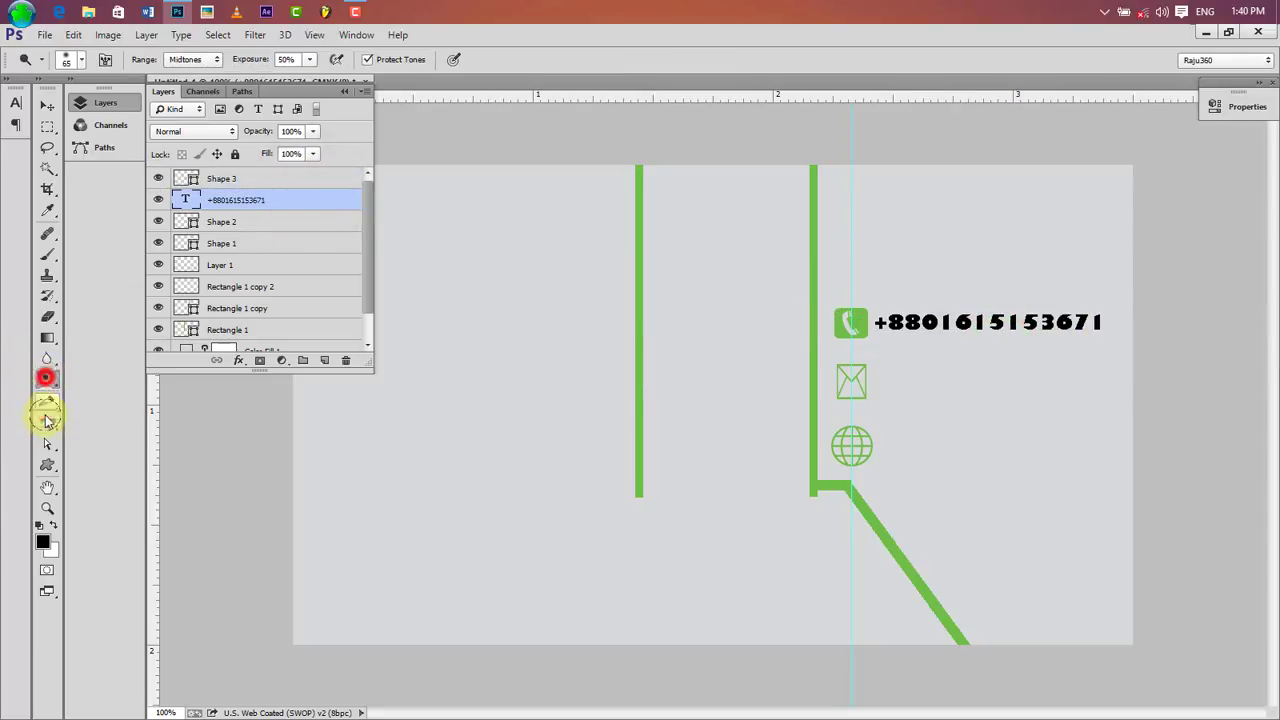
{"action": "left_click", "coordinate": [876, 382]}
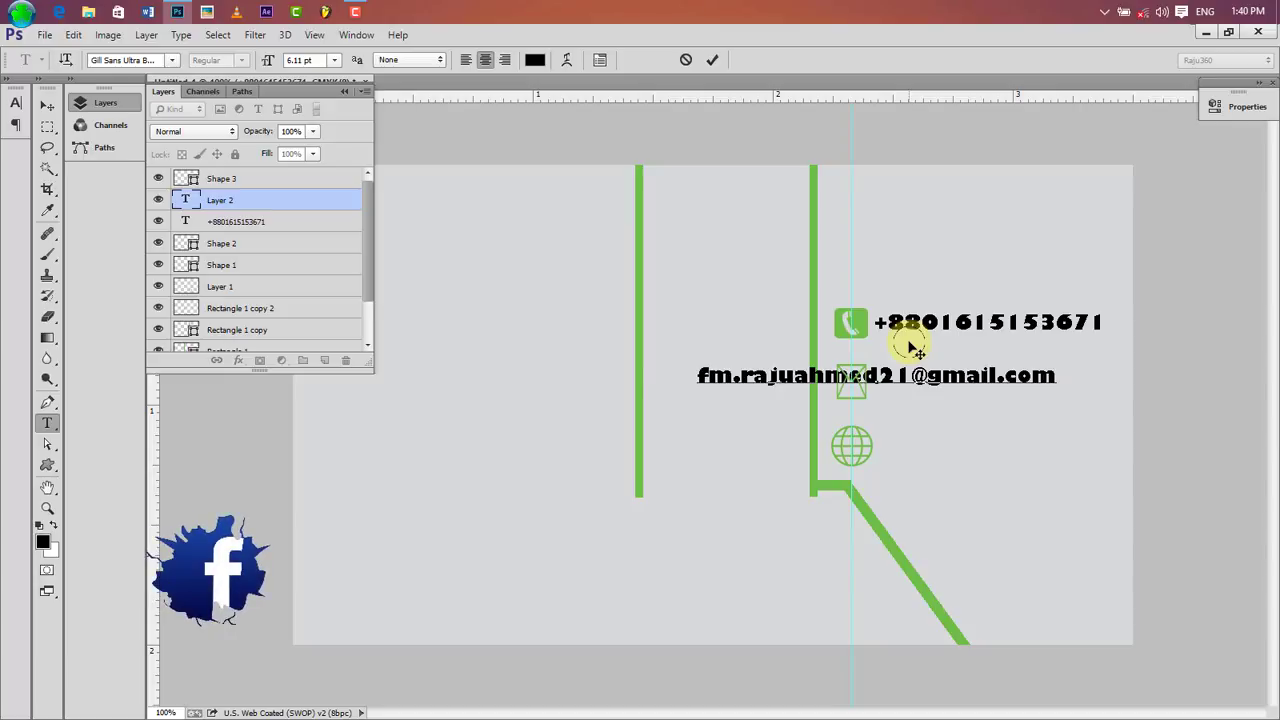
{"action": "left_click_drag", "start_coordinate": [937, 349], "coordinate": [1113, 355]}
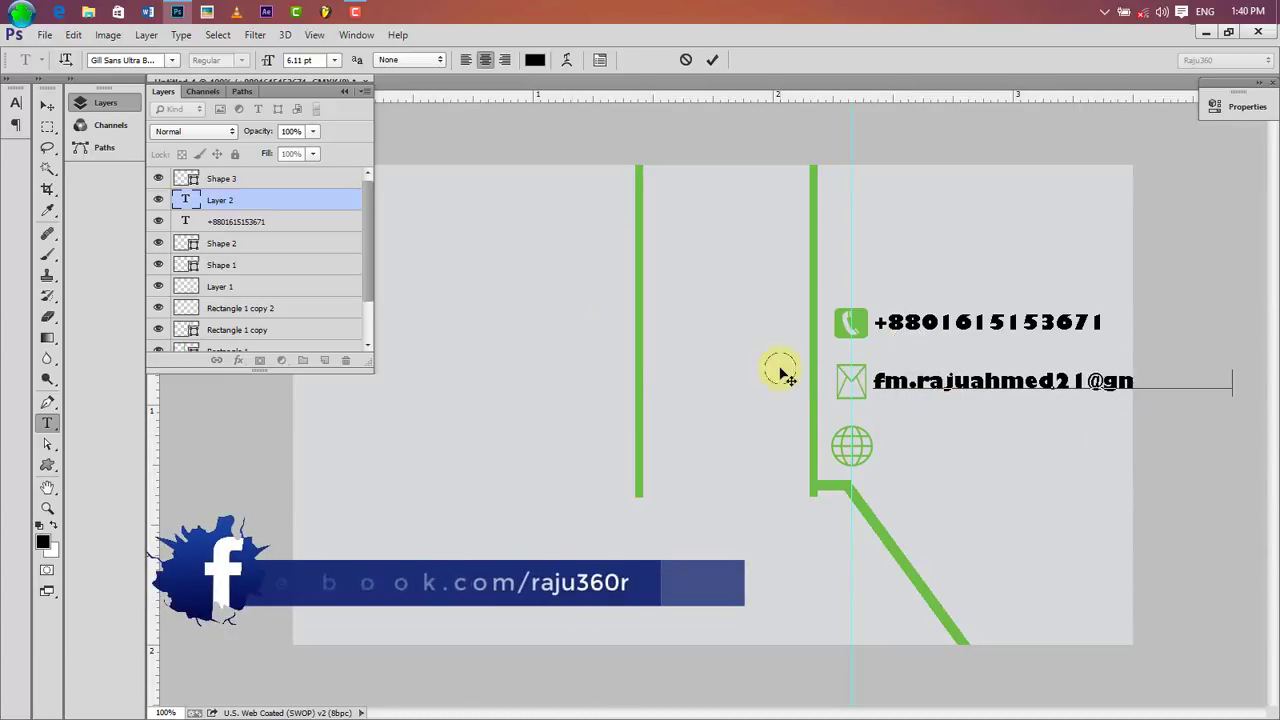
{"action": "left_click", "coordinate": [45, 452]}
- Add the blog address ending in .com beside the globe icon
{"action": "left_click", "coordinate": [884, 450]}
{"action": "type", "text": "raju360.blogspot"}
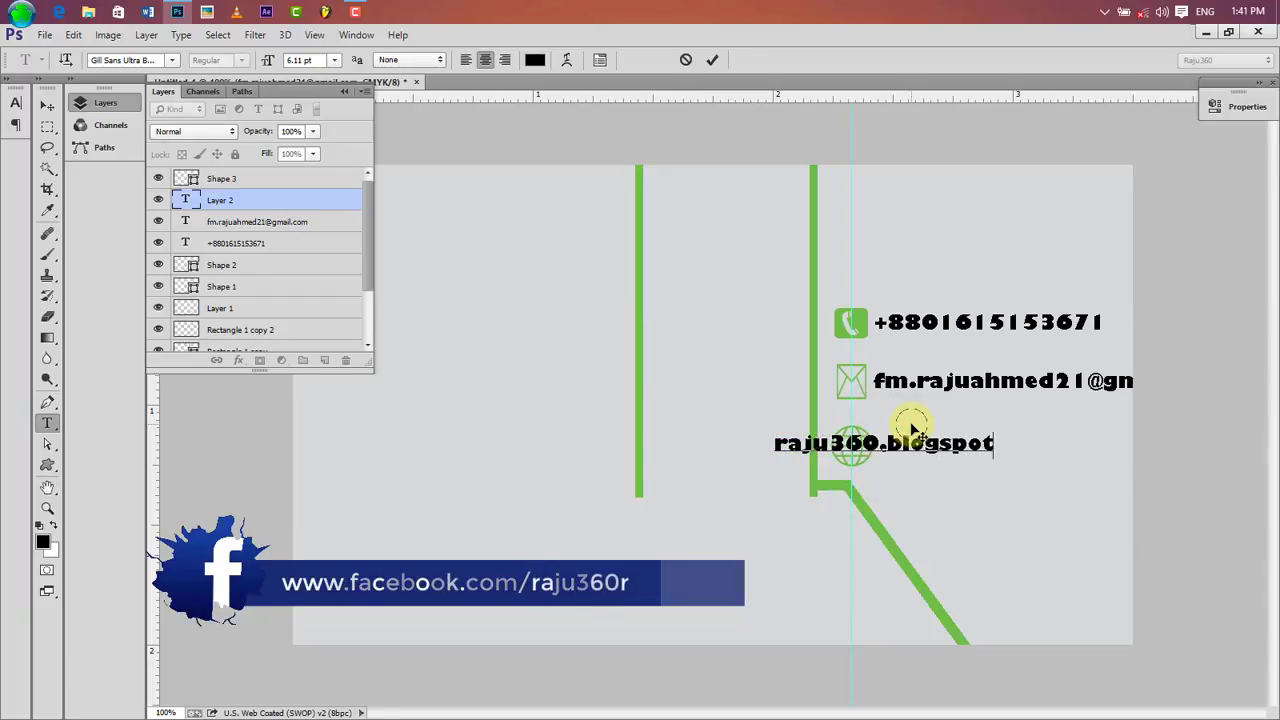
{"action": "type", "text": ".com"}
{"action": "left_click_drag", "start_coordinate": [989, 486], "coordinate": [1122, 495]}
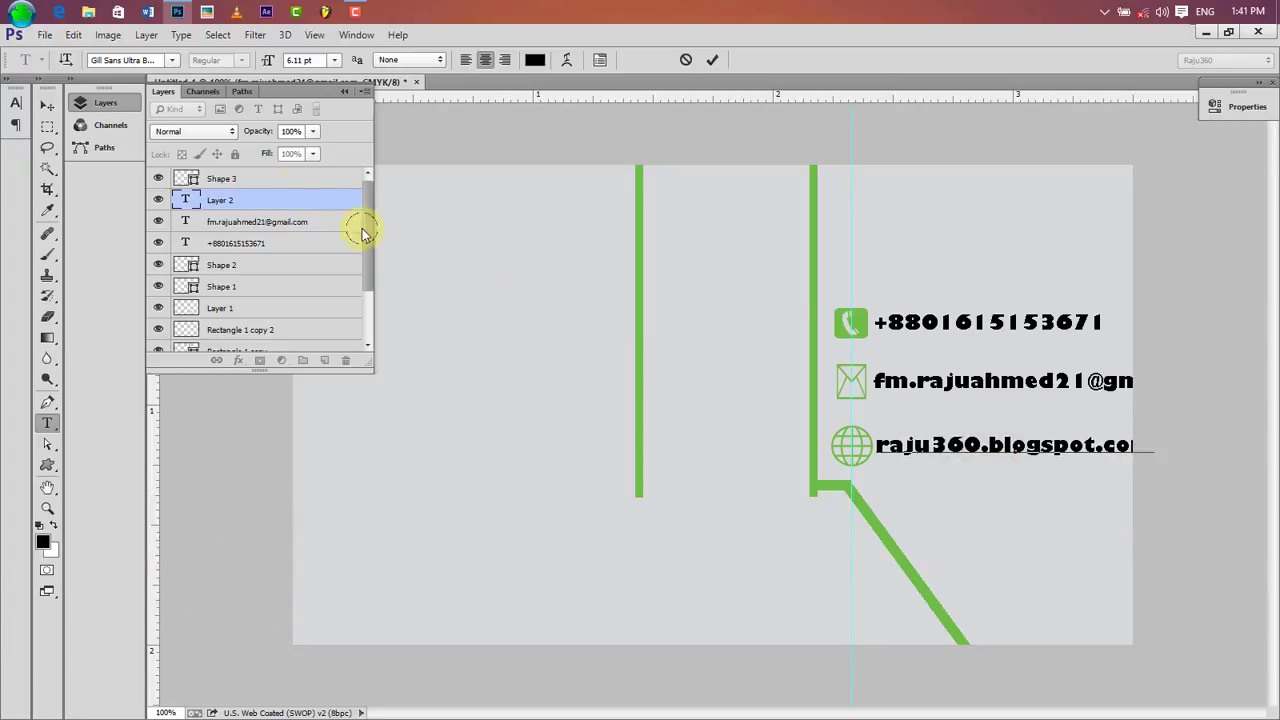
{"action": "left_click", "coordinate": [273, 243]}
{"action": "left_click", "coordinate": [285, 200], "text": "shift"}
- Scale the three contact text lines together to 75% to fit the card
{"action": "left_click_drag", "start_coordinate": [285, 200], "coordinate": [295, 172]}
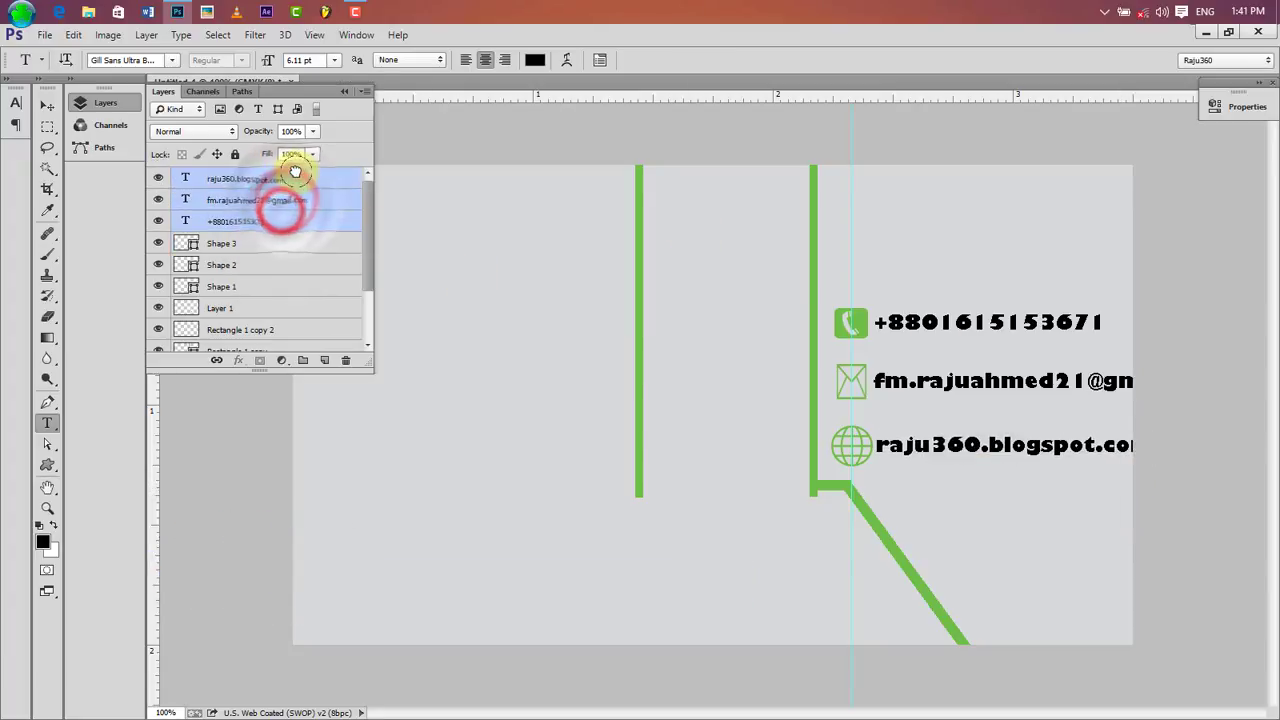
{"action": "key", "text": "ctrl+t"}
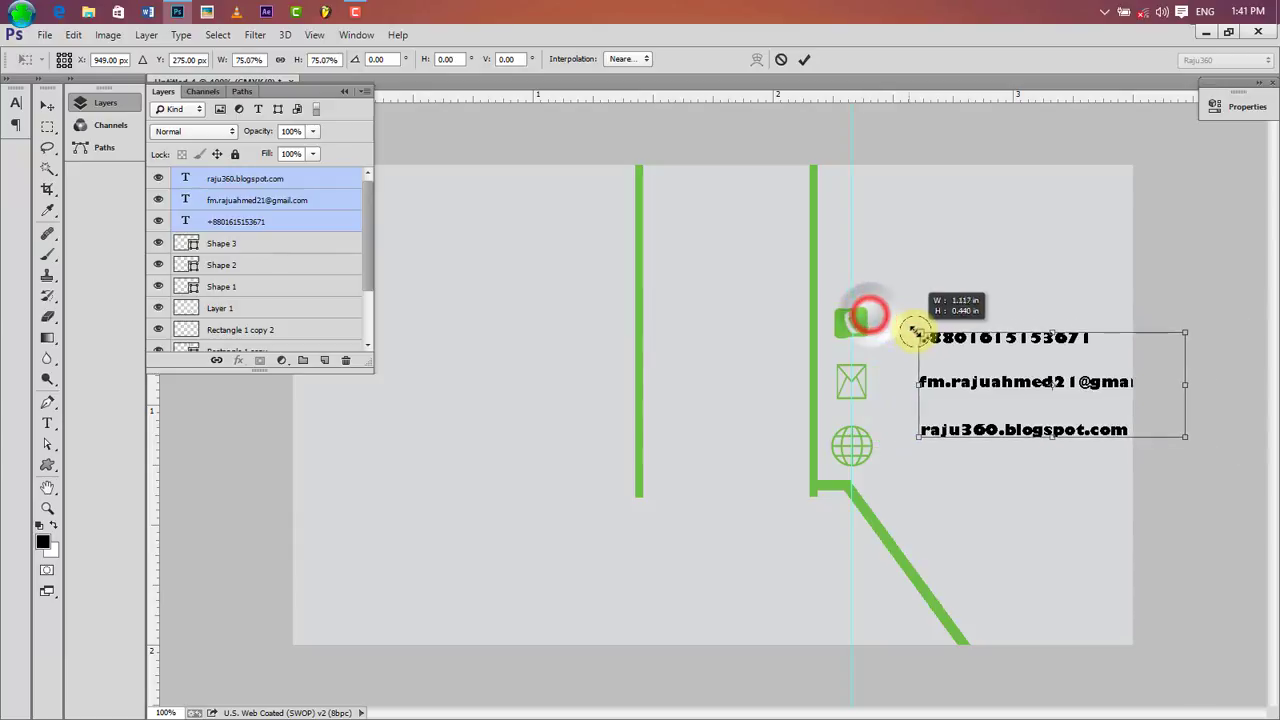
{"action": "left_click_drag", "start_coordinate": [870, 316], "coordinate": [986, 363]}
{"action": "key", "text": "Return"}
- Lower and narrow the e-mail line, and nudge the blog address down beside the globe
{"action": "key", "text": "t"}
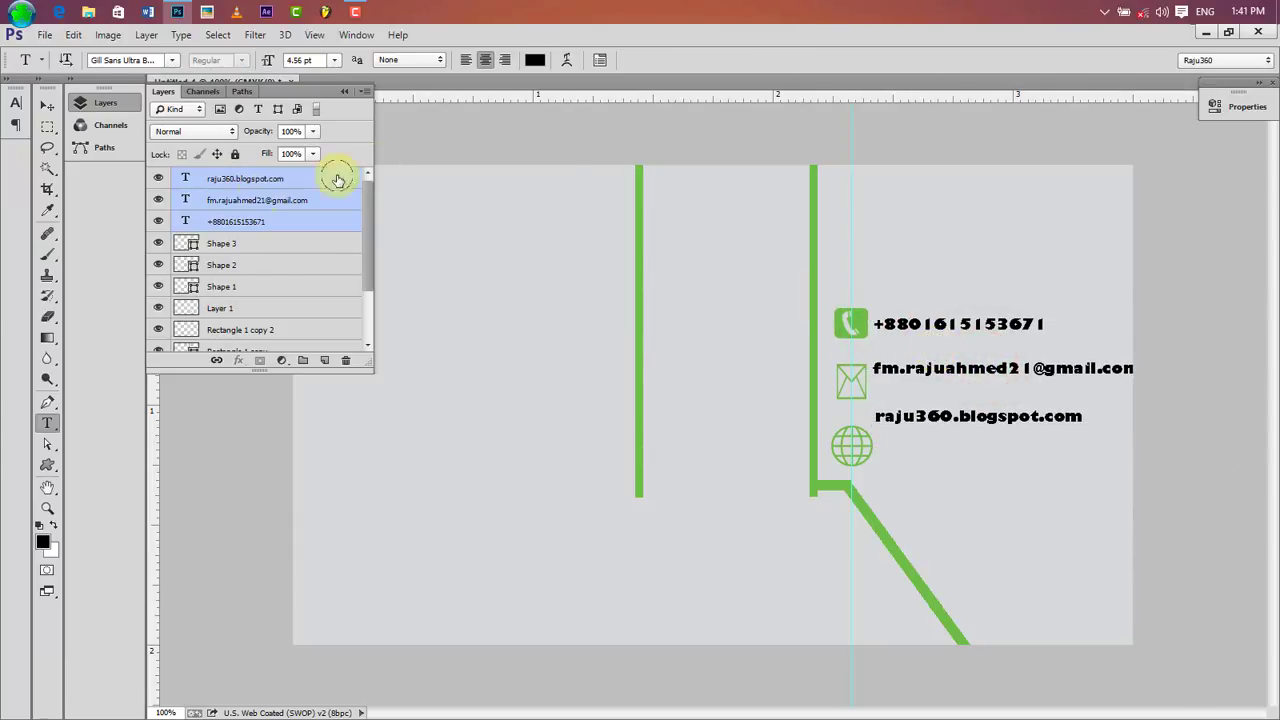
{"action": "left_click", "coordinate": [259, 199]}
{"action": "key", "text": "v"}
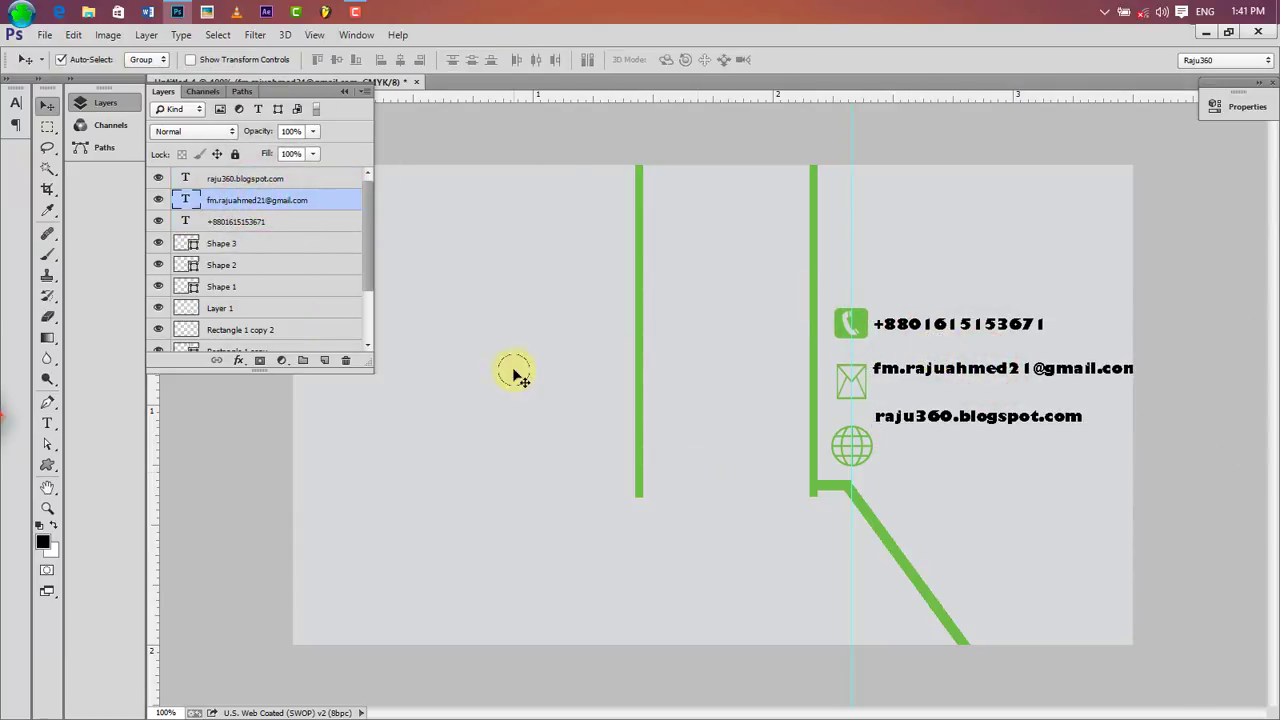
{"action": "left_click_drag", "start_coordinate": [926, 366], "coordinate": [930, 375]}
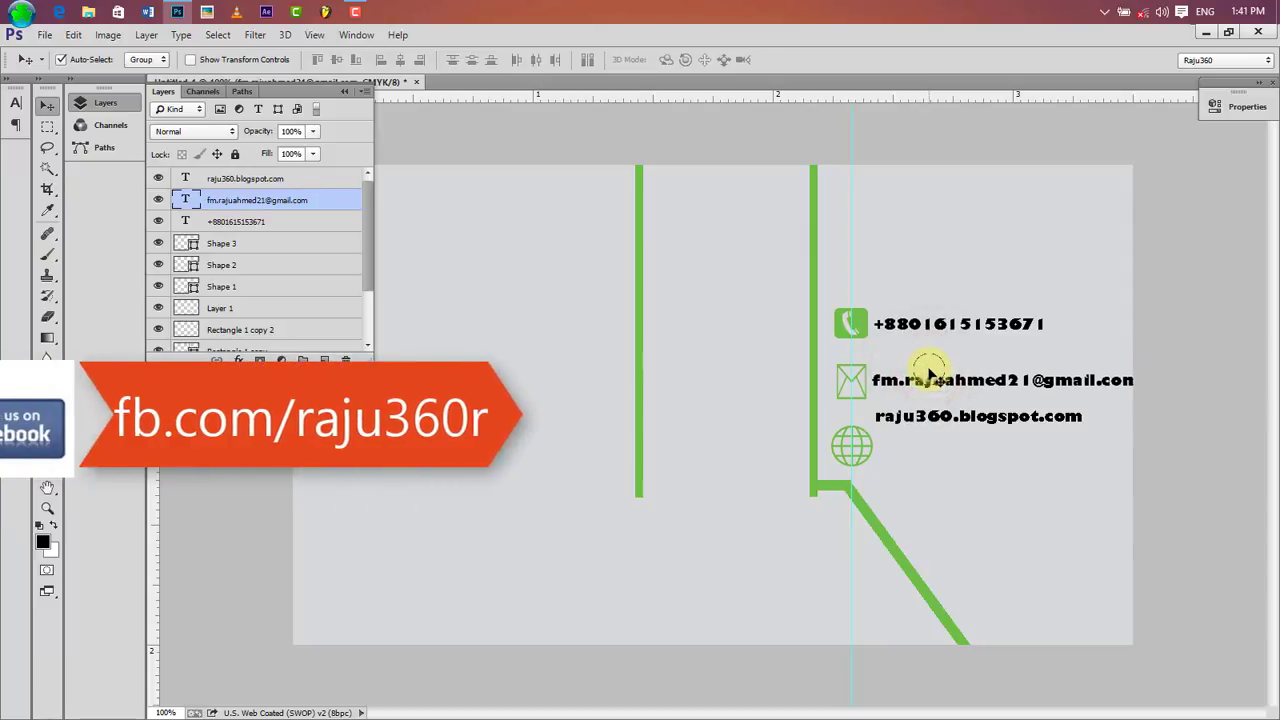
{"action": "key", "text": "ctrl+t"}
{"action": "left_click_drag", "start_coordinate": [1133, 385], "coordinate": [1120, 384]}
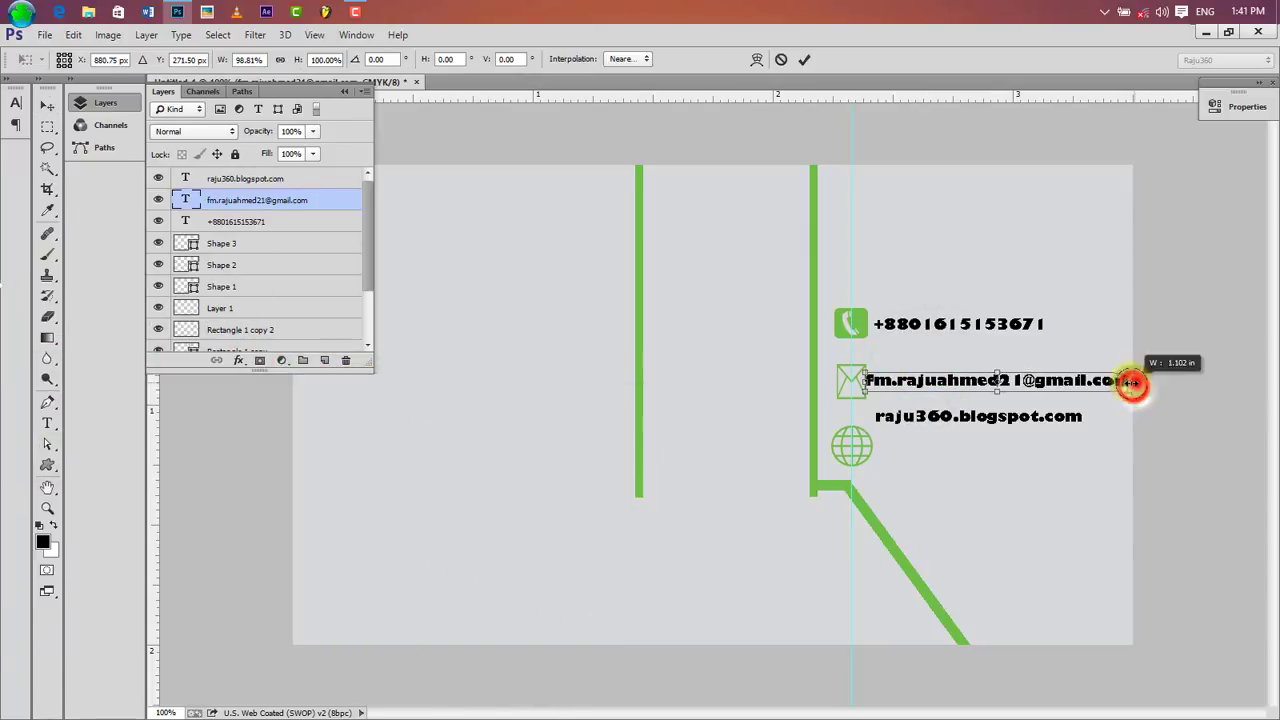
{"action": "key", "text": "Return"}
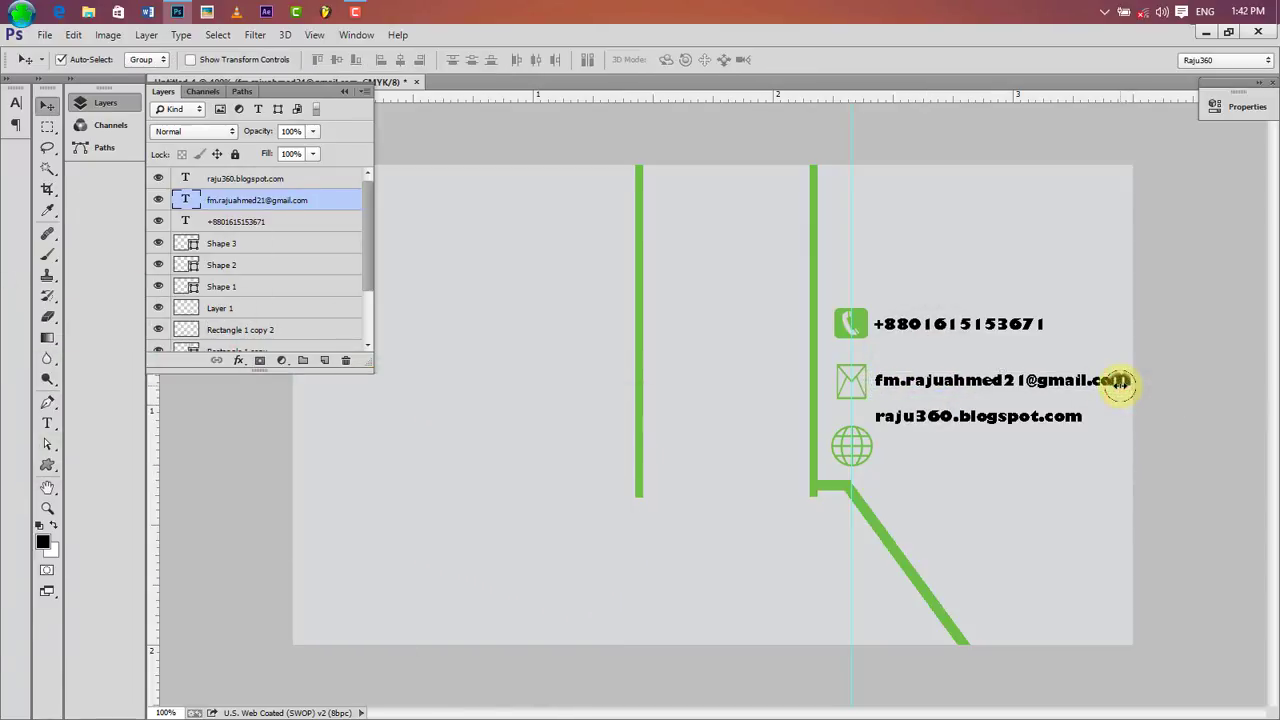
{"action": "left_click", "coordinate": [1068, 418]}
{"action": "key", "text": "shift+Down"}
{"action": "key", "text": "shift+Down"}
{"action": "key", "text": "shift+Down"}
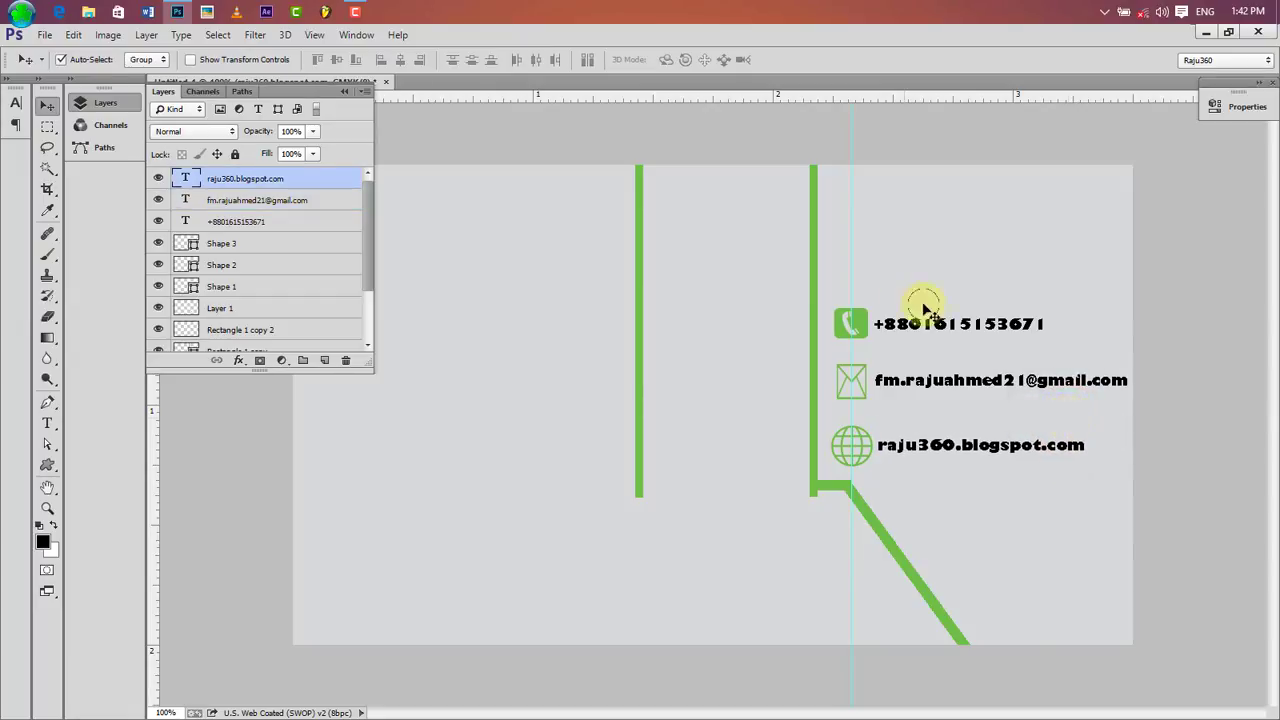
- Group the three contact text layers, then group the four green line layers
{"action": "left_click", "coordinate": [263, 220], "text": "shift"}
{"action": "key", "text": "ctrl+g"}
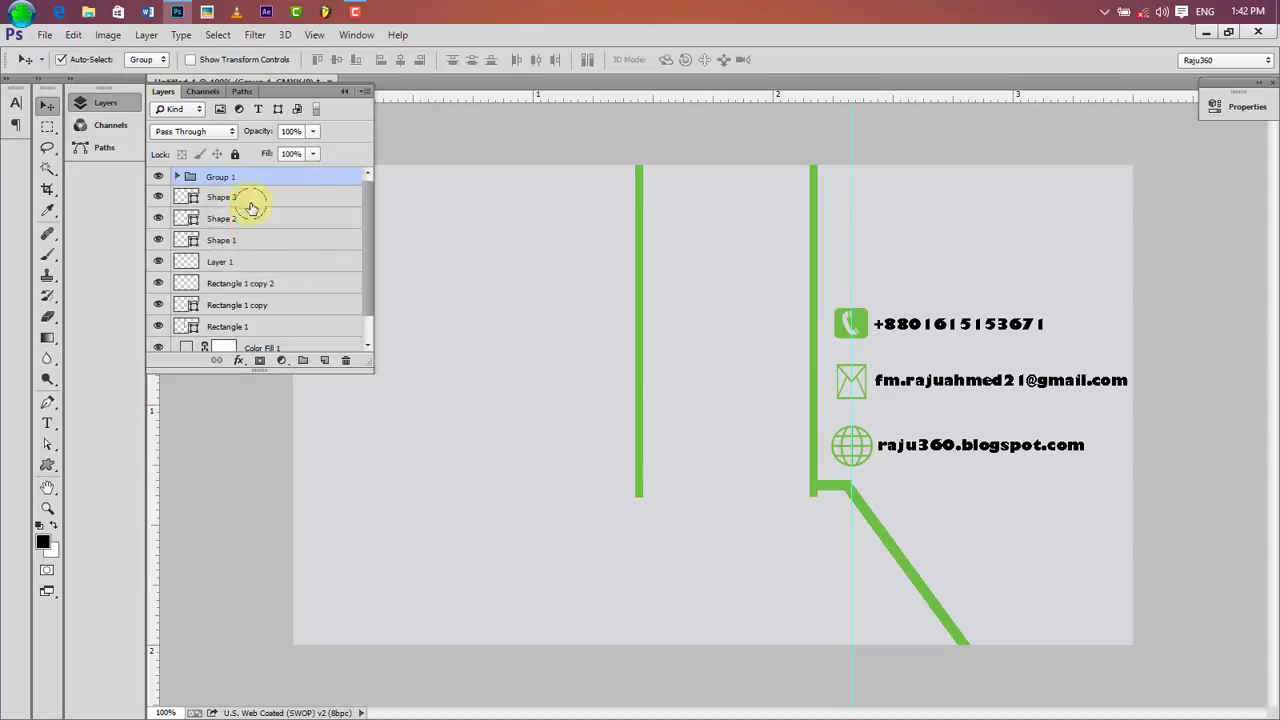
{"action": "left_click", "coordinate": [824, 490]}
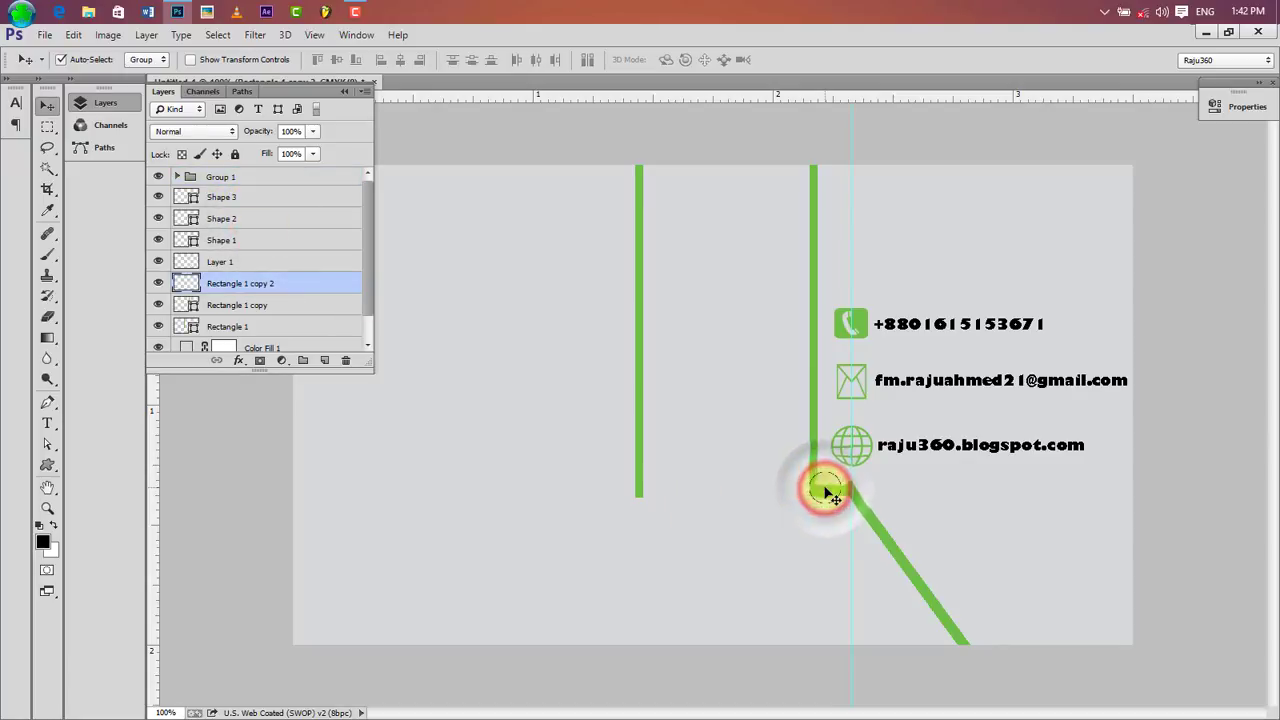
{"action": "left_click", "coordinate": [871, 522]}
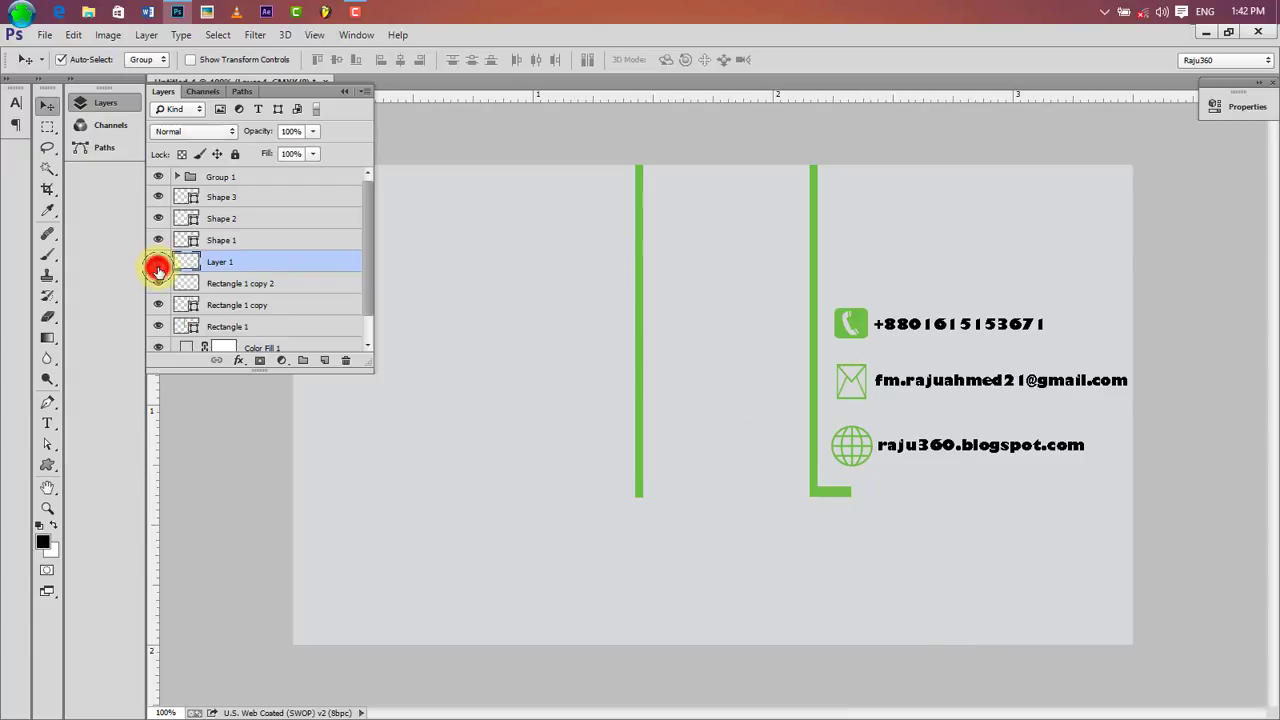
{"action": "left_click", "coordinate": [158, 305]}
{"action": "left_click", "coordinate": [158, 305]}
{"action": "right_click", "coordinate": [158, 310]}
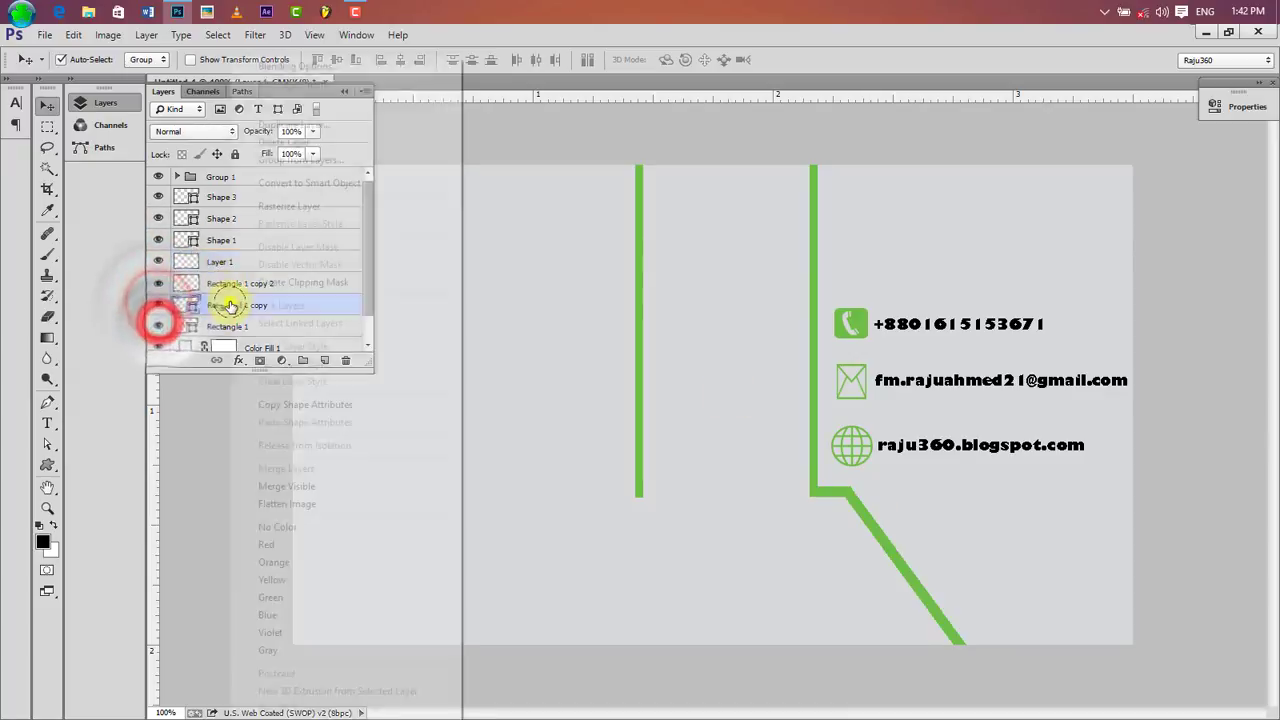
{"action": "left_click_drag", "start_coordinate": [228, 305], "coordinate": [285, 212]}
{"action": "right_click", "coordinate": [280, 208]}
{"action": "key", "text": "Escape"}
{"action": "left_click", "coordinate": [246, 262], "text": "shift"}
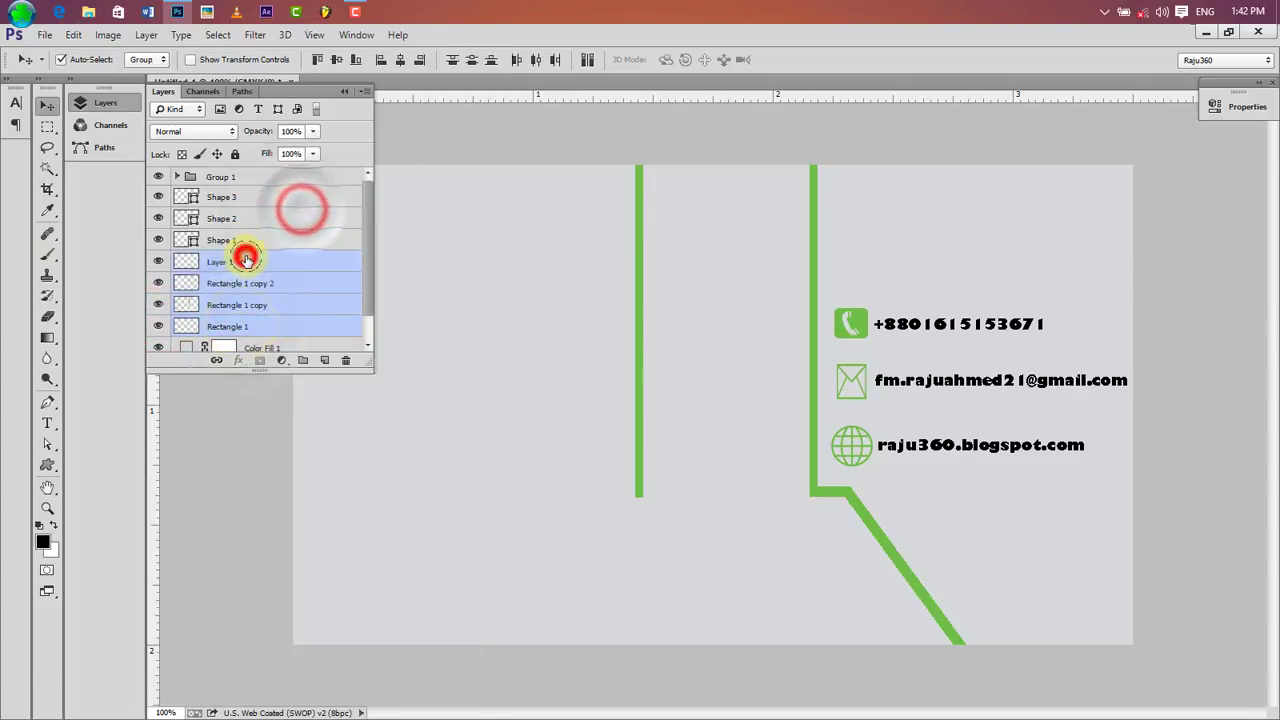
{"action": "key", "text": "ctrl+g"}
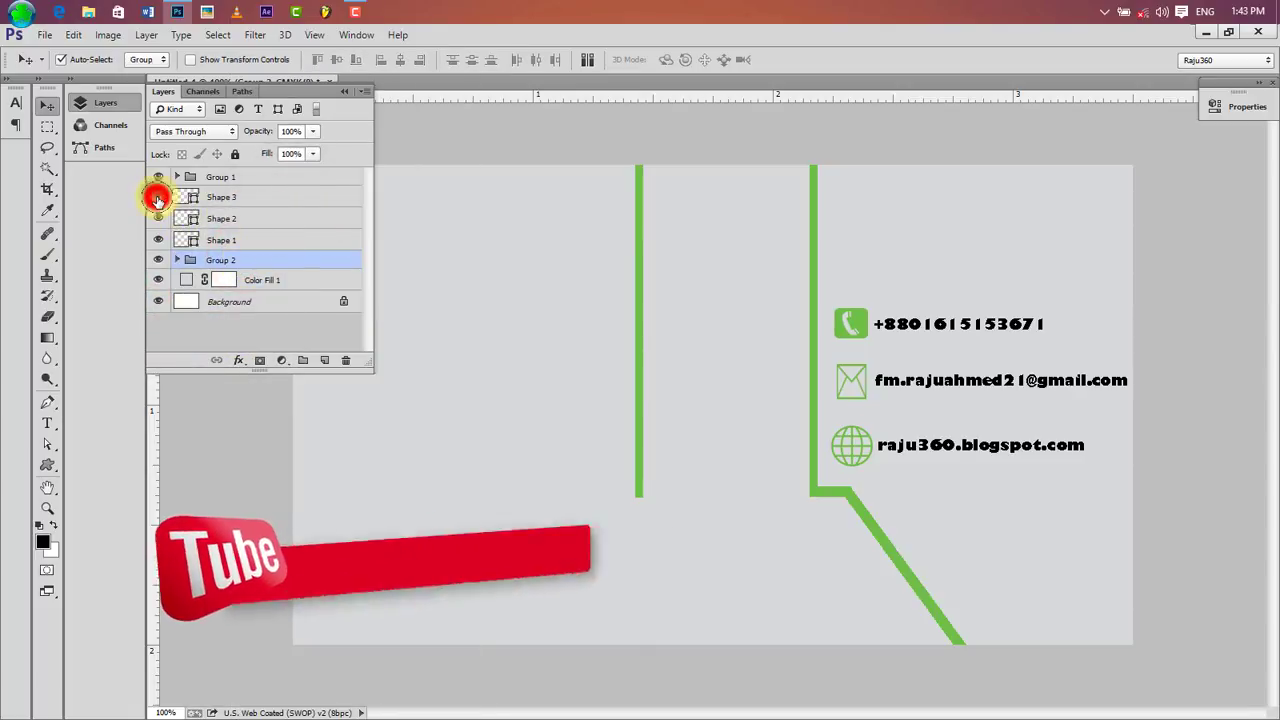
- Group the three icon shapes and rename the groups Line Shape, Icon and Text
{"action": "left_click", "coordinate": [217, 198]}
{"action": "left_click", "coordinate": [220, 234], "text": "shift"}
{"action": "right_click", "coordinate": [220, 234]}
{"action": "key", "text": "Escape"}
{"action": "key", "text": "ctrl+g"}
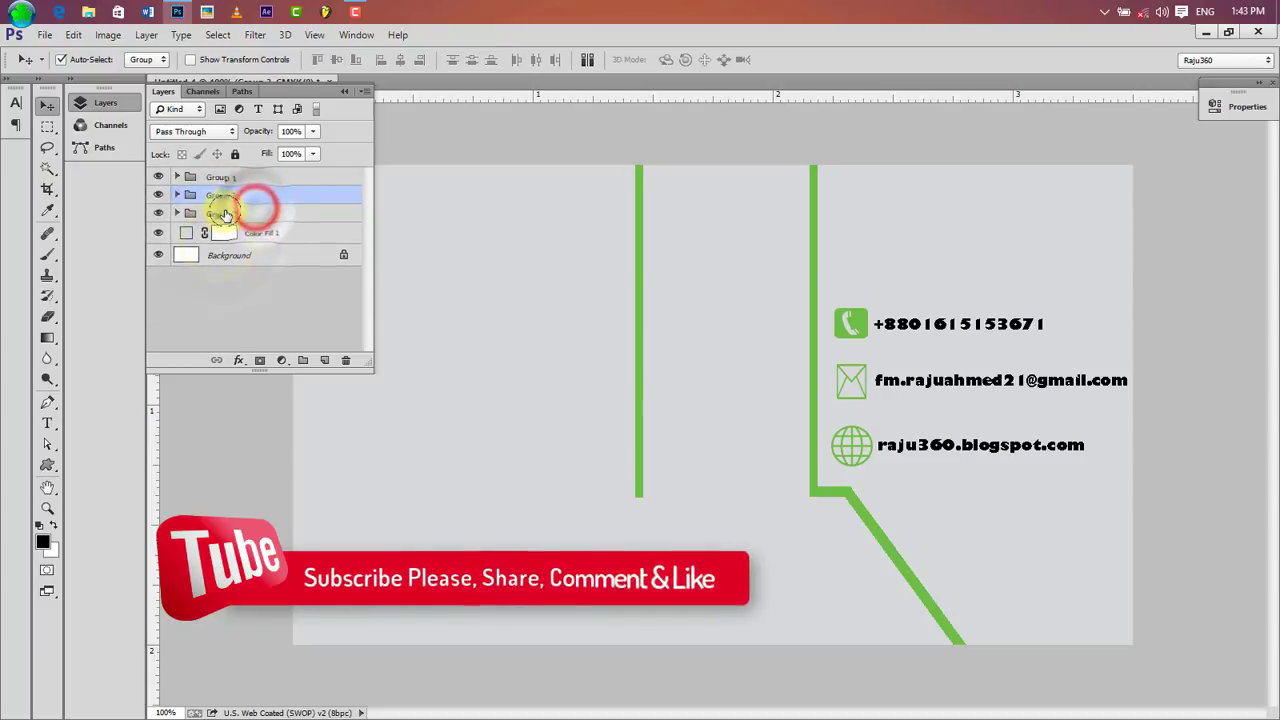
{"action": "double_click", "coordinate": [228, 214]}
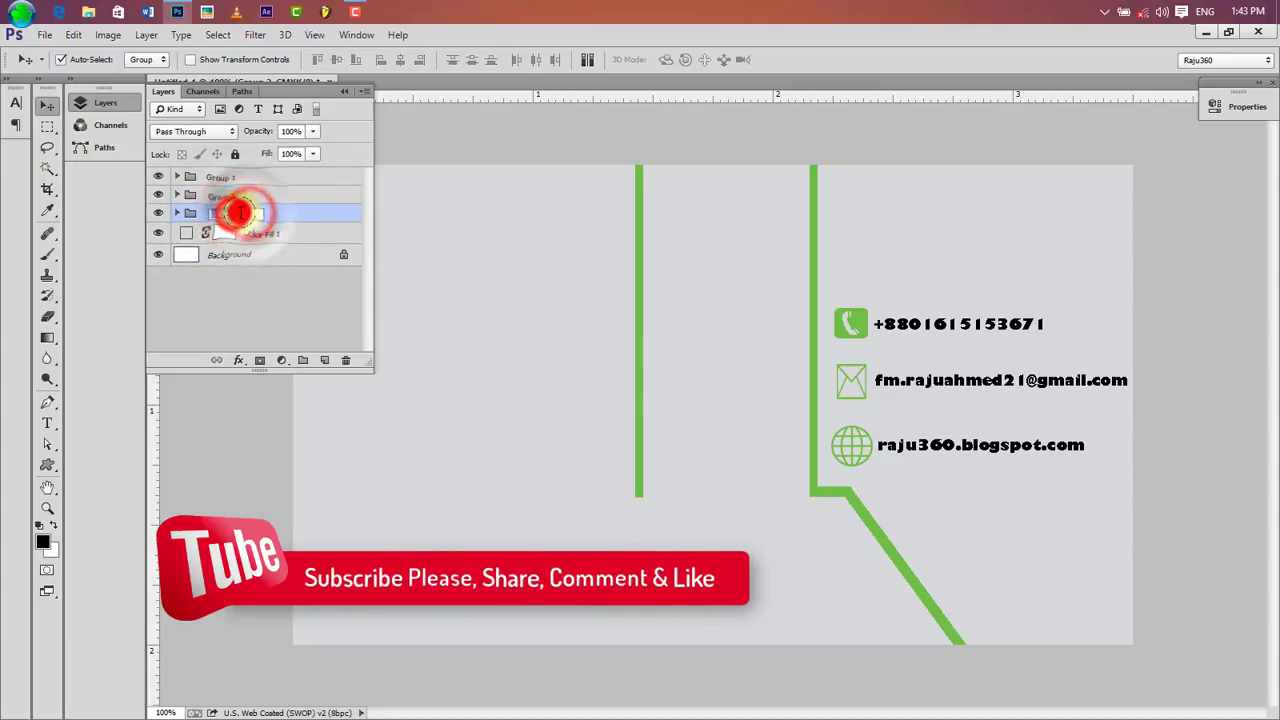
{"action": "type", "text": "Line Shape"}
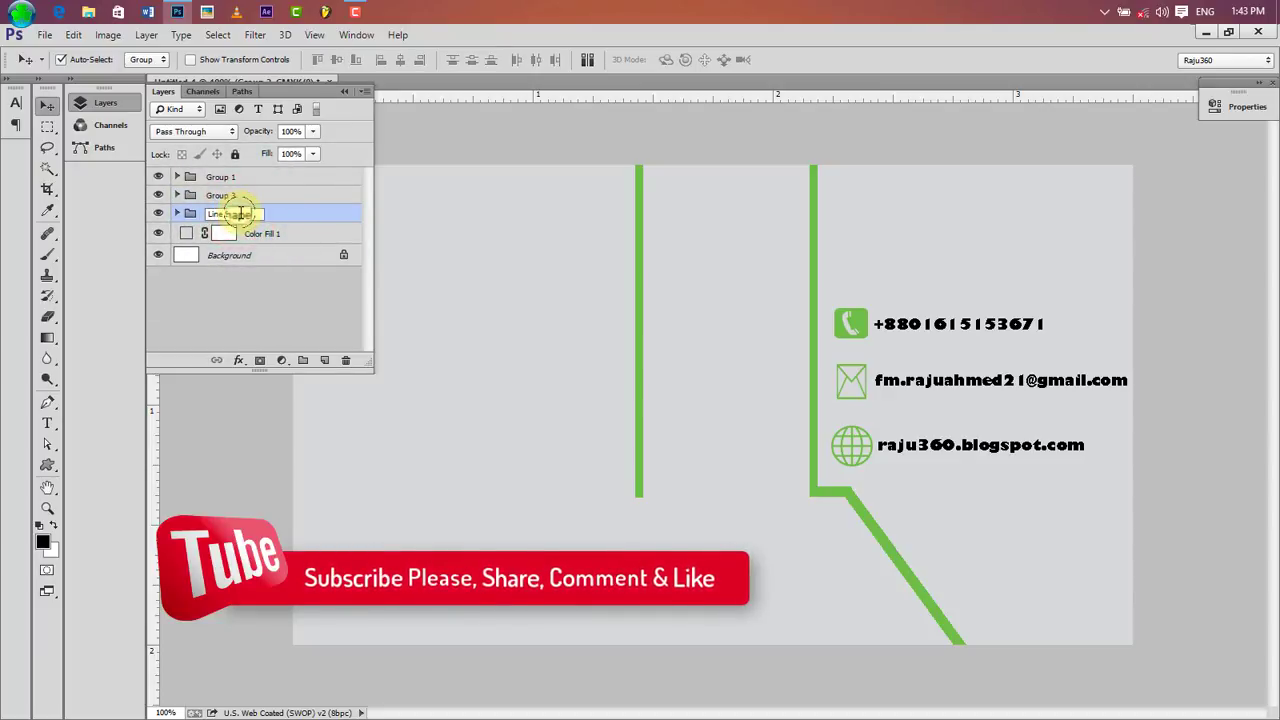
{"action": "type", "text": "Icon"}
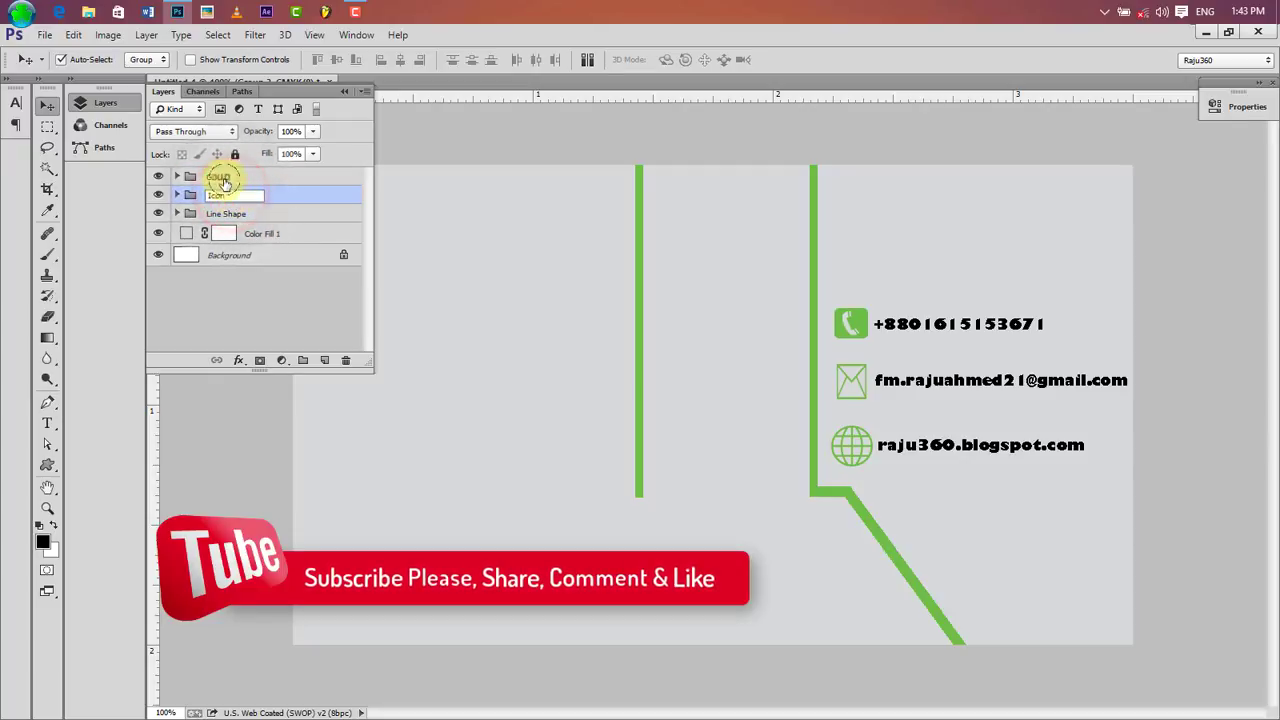
{"action": "double_click", "coordinate": [227, 176]}
{"action": "type", "text": "Text"}
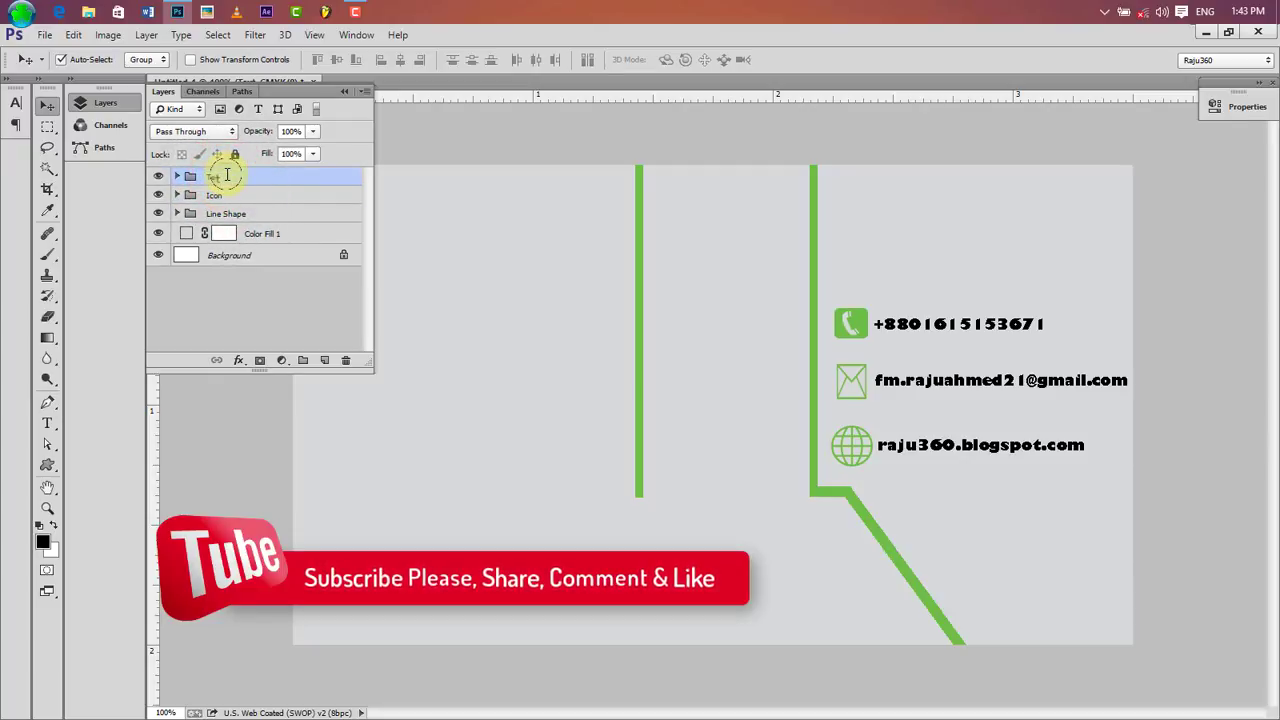
- Open the logo PNG image, continuing past the colour profile warning
{"action": "key", "text": "ctrl+o"}
{"action": "left_click", "coordinate": [470, 265]}
{"action": "left_click", "coordinate": [500, 381]}
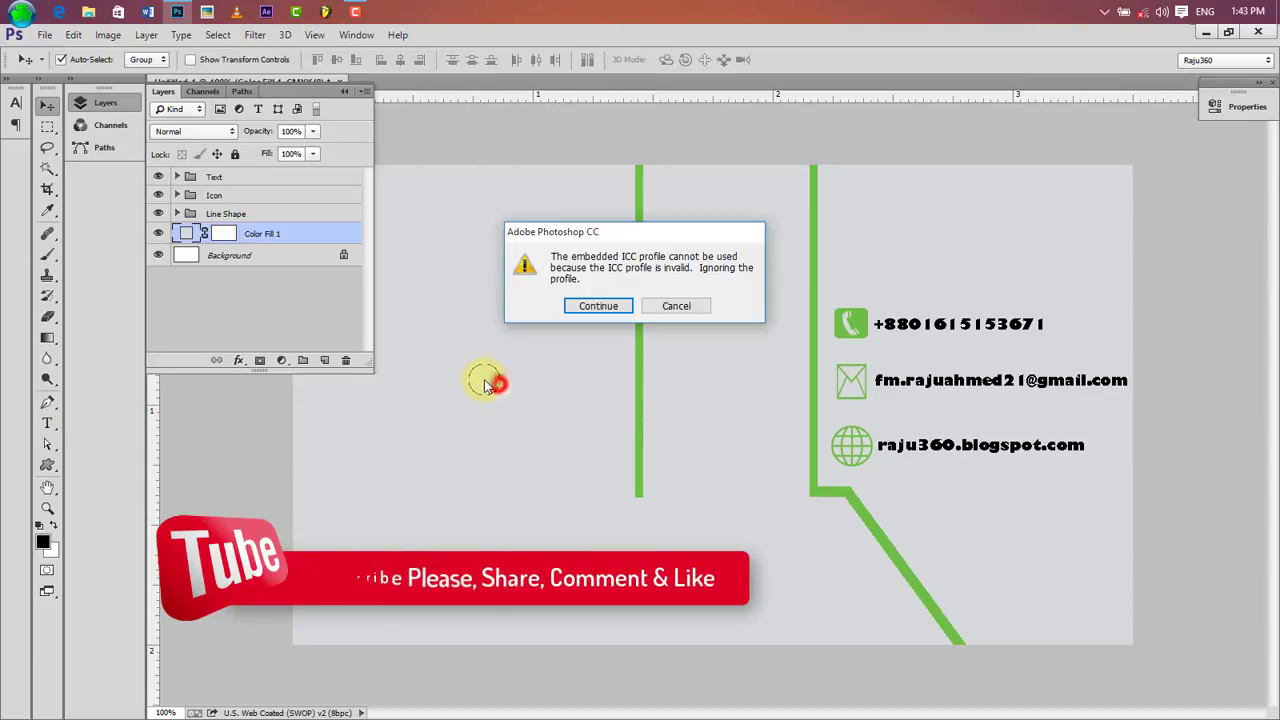
{"action": "left_click", "coordinate": [592, 300]}
- Erase the logo's dark, brown and orange background areas with the Magic Wand
{"action": "left_click", "coordinate": [47, 167]}
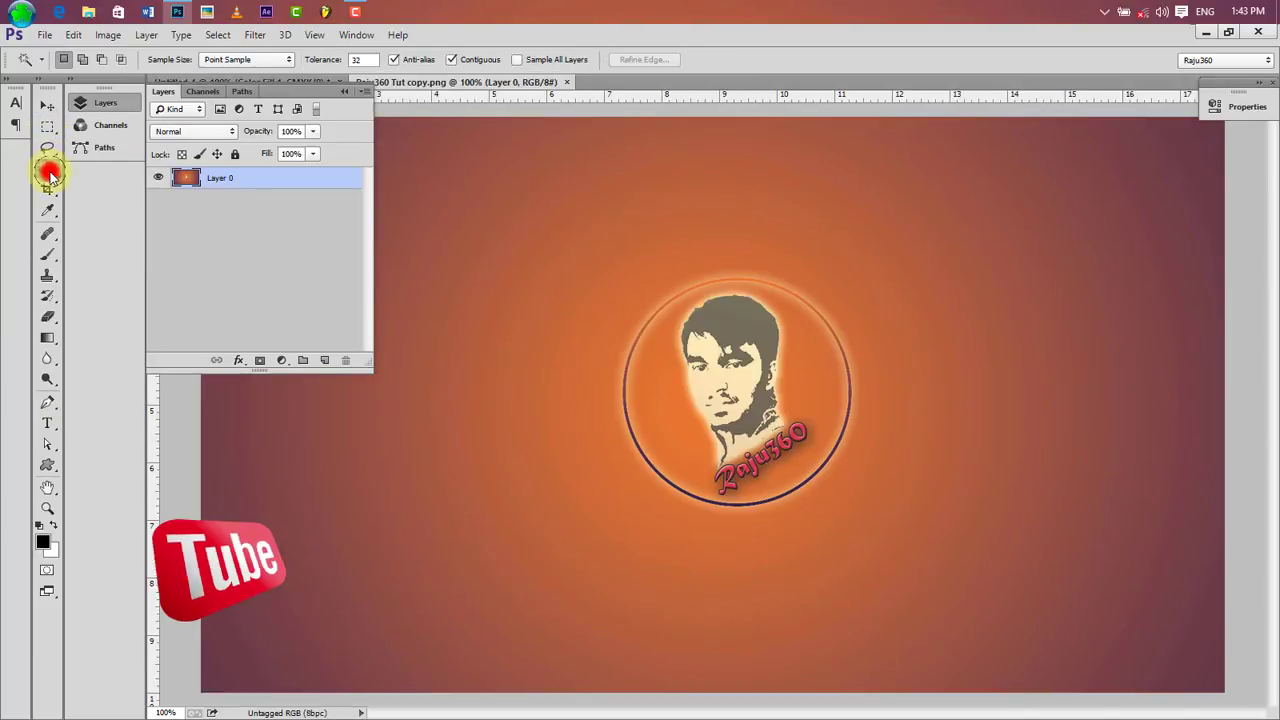
{"action": "left_click", "coordinate": [255, 420]}
{"action": "key", "text": "Delete"}
{"action": "key", "text": "Delete"}
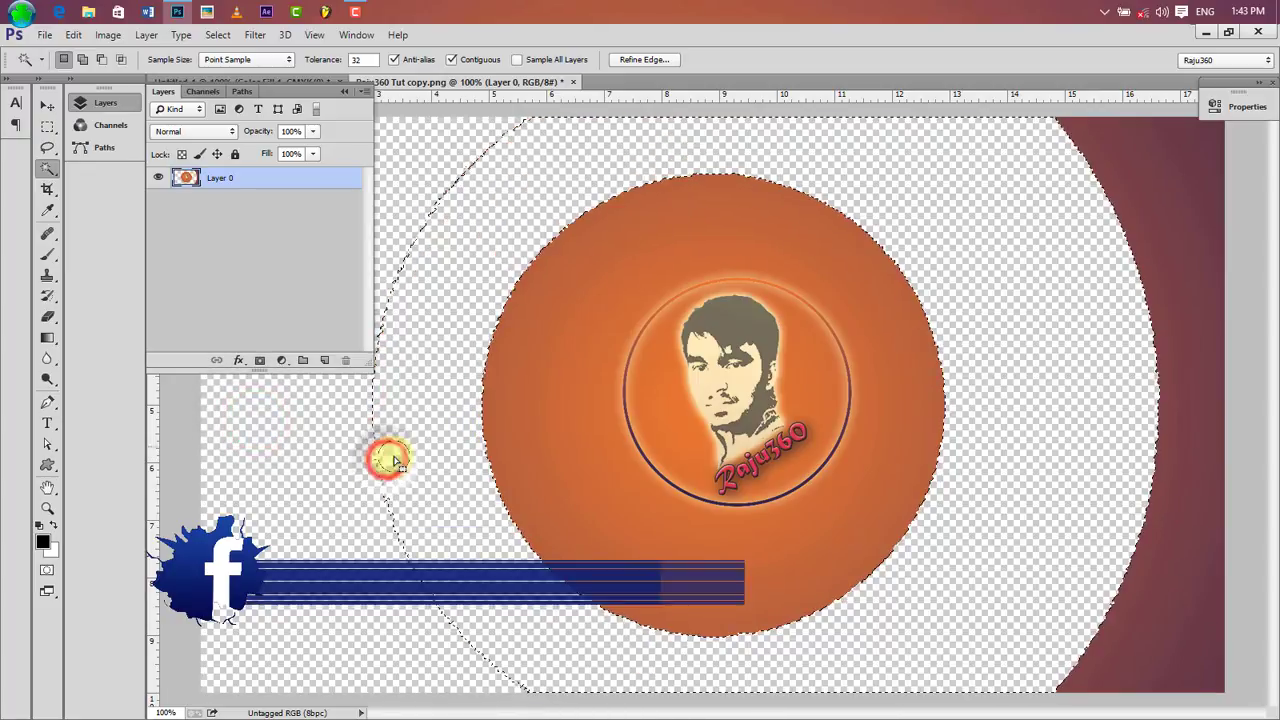
{"action": "left_click", "coordinate": [523, 463]}
{"action": "key", "text": "Delete"}
{"action": "left_click", "coordinate": [1150, 210]}
{"action": "key", "text": "Delete"}
{"action": "left_click", "coordinate": [809, 401]}
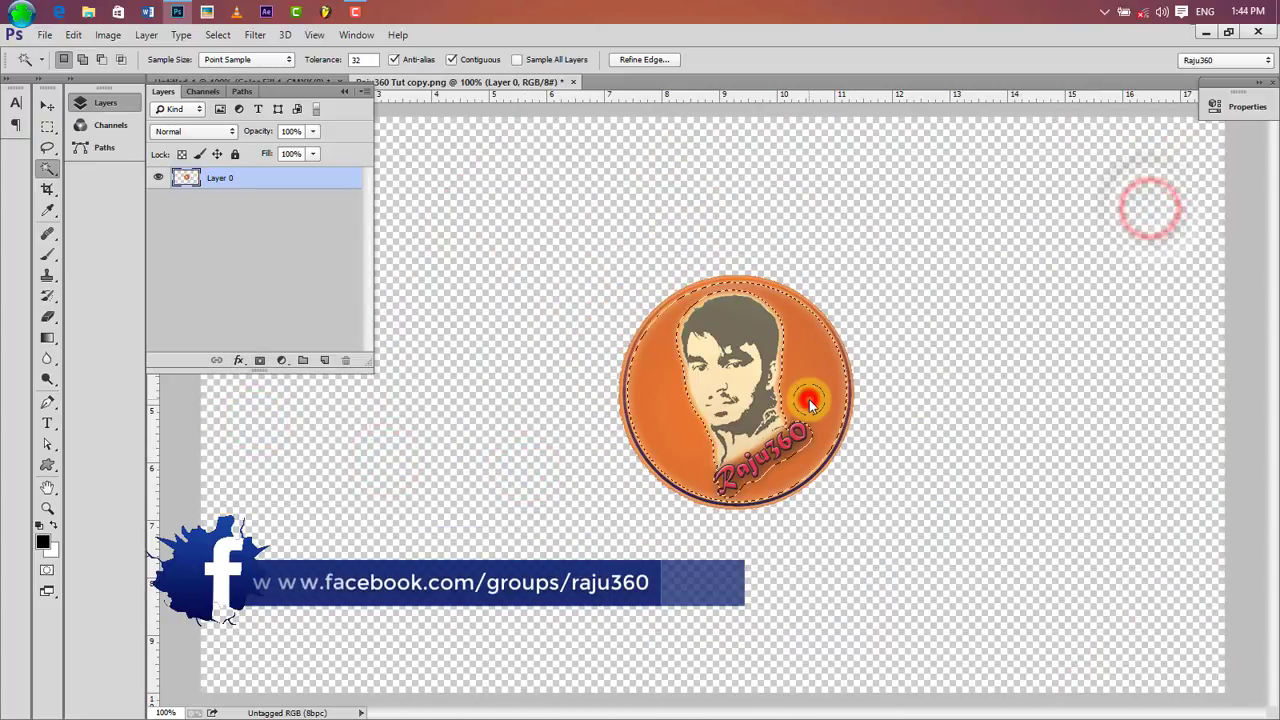
{"action": "key", "text": "Delete"}
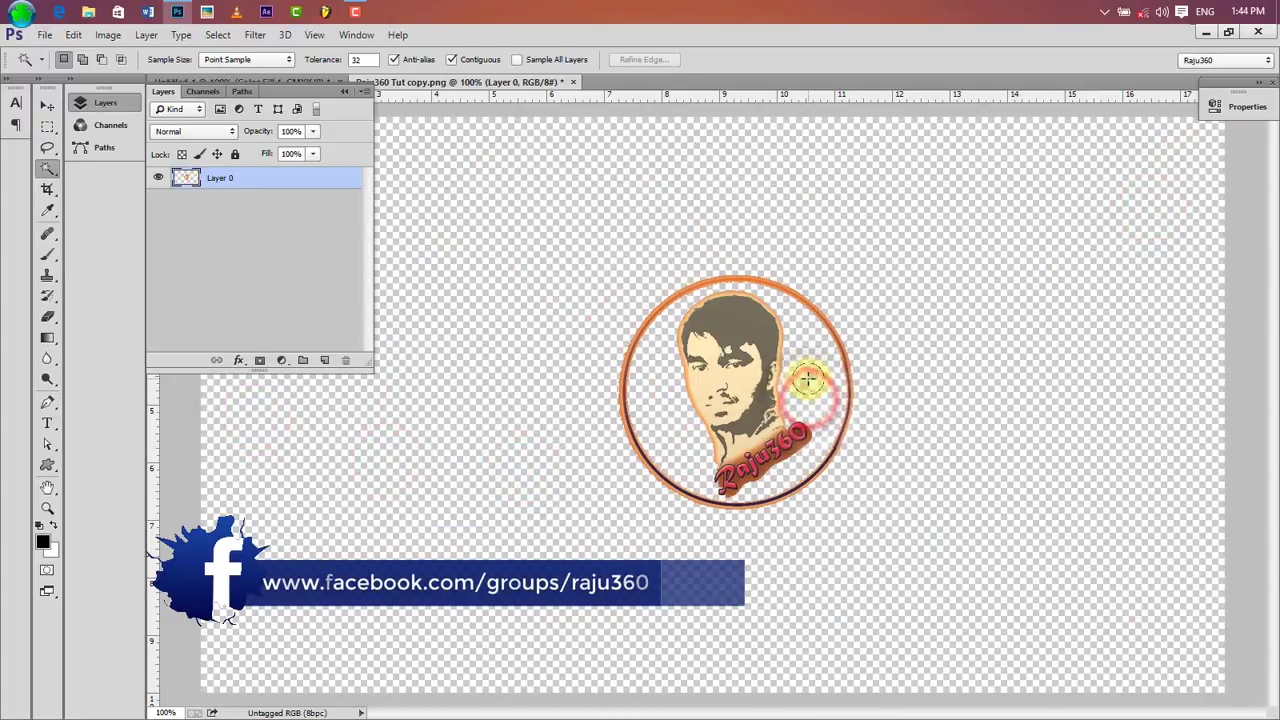
- Bring the circular logo onto the card, scale it to about 61% and place it between the green lines
{"action": "key", "text": "v"}
{"action": "mouse_move", "coordinate": [734, 363]}
{"action": "left_mouse_down"}
{"action": "mouse_move", "coordinate": [560, 335]}
{"action": "mouse_move", "coordinate": [757, 296]}
{"action": "left_mouse_up"}
{"action": "key", "text": "ctrl+t"}
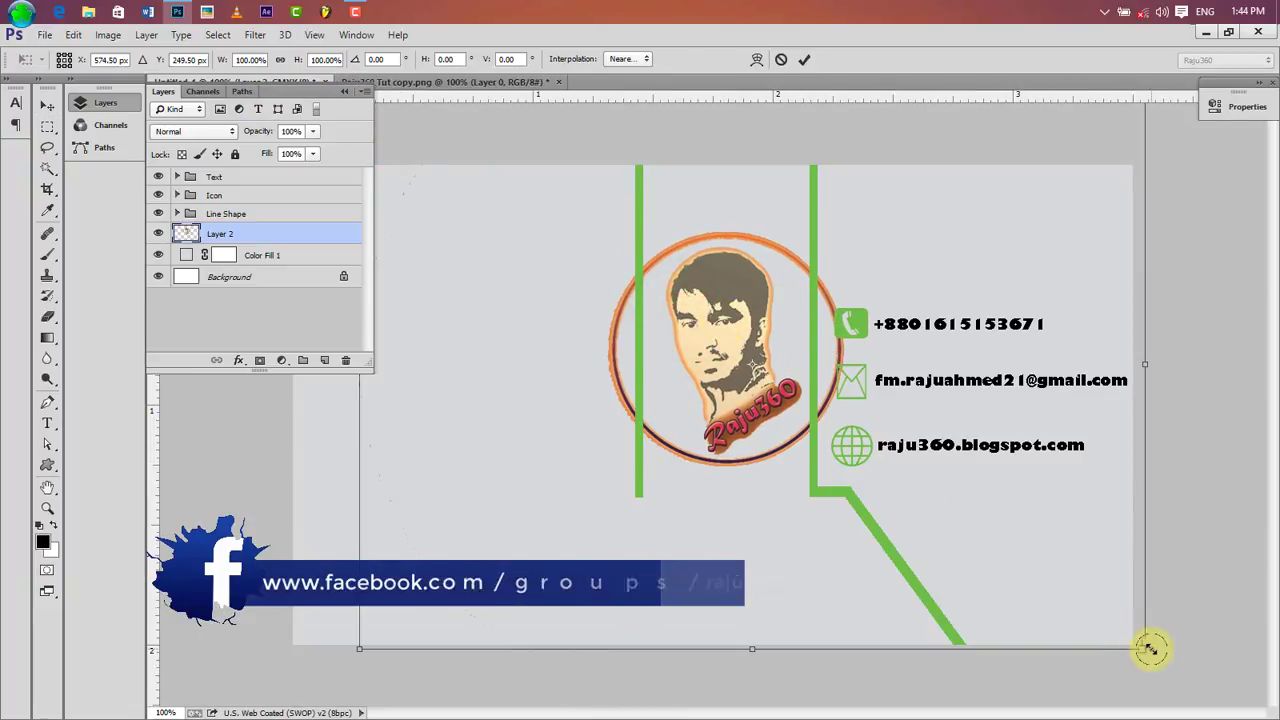
{"action": "left_click_drag", "start_coordinate": [1150, 650], "coordinate": [1000, 643]}
{"action": "left_click_drag", "start_coordinate": [782, 443], "coordinate": [771, 427]}
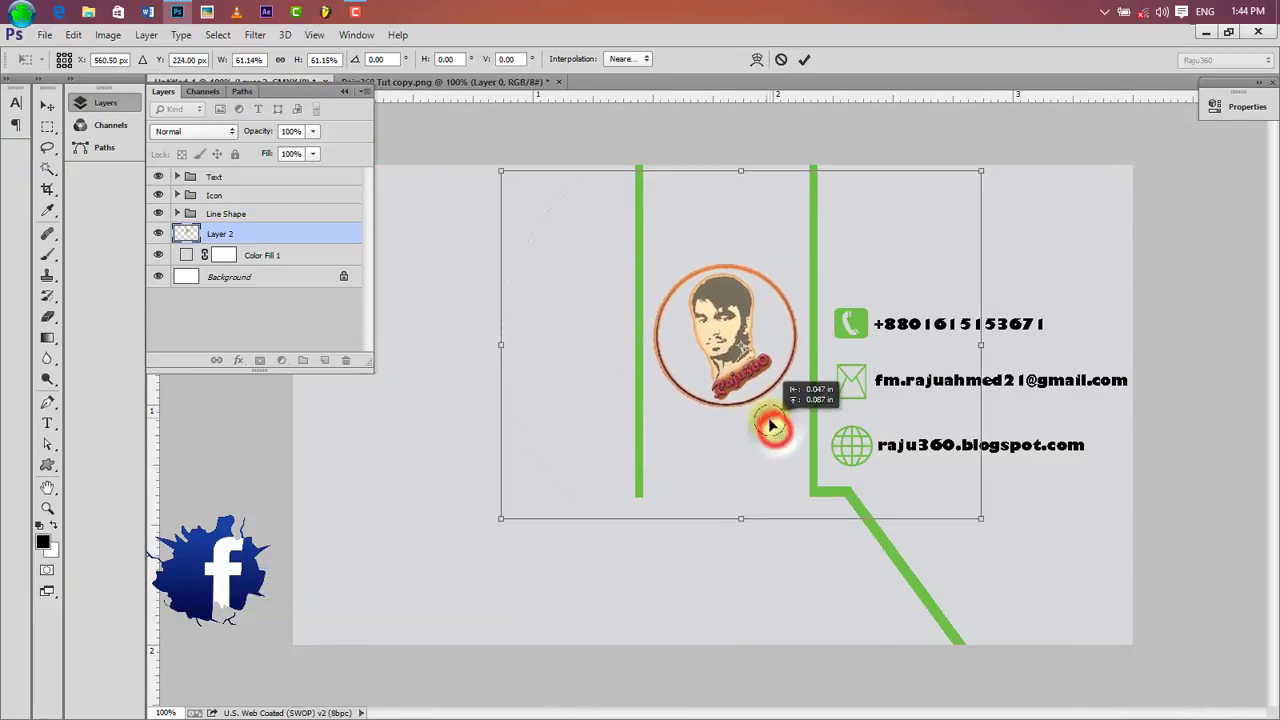
{"action": "key", "text": "Return"}
{"action": "left_click_drag", "start_coordinate": [737, 362], "coordinate": [741, 368]}
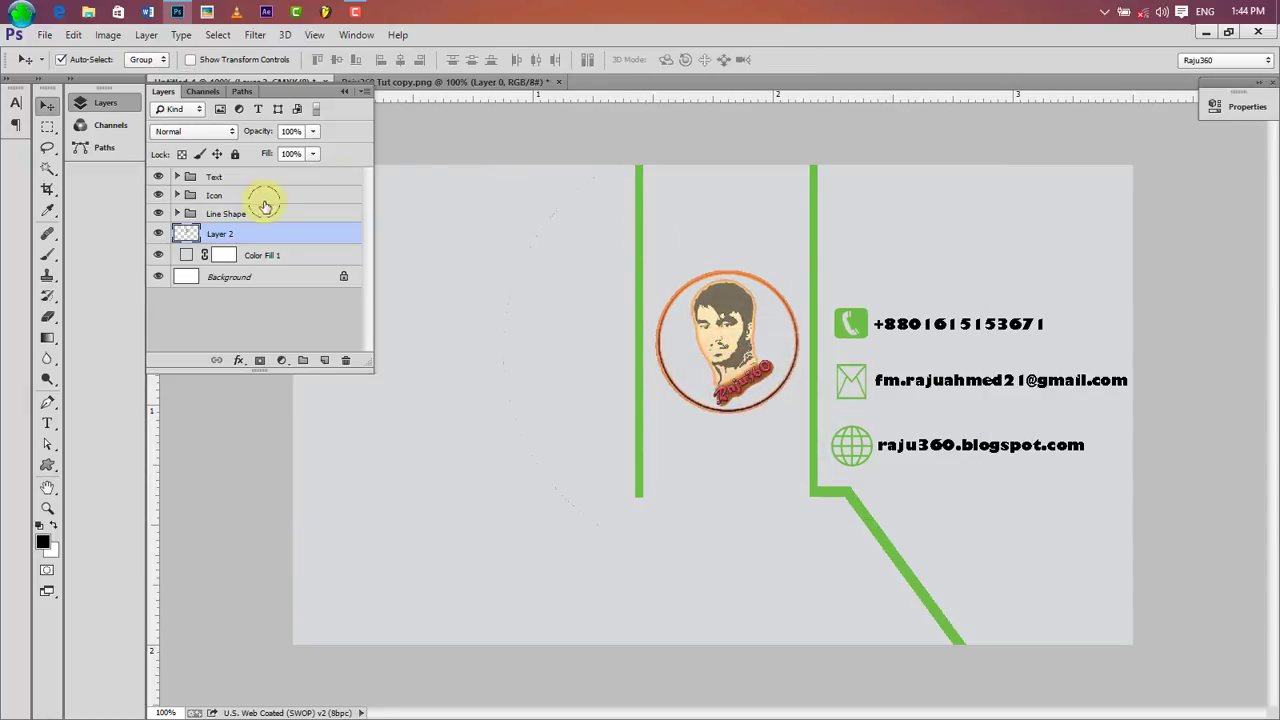
{"action": "left_click", "coordinate": [249, 212]}
- Give the Line Shape group a Drop Shadow layer style
{"action": "left_click", "coordinate": [238, 360]}
{"action": "left_click", "coordinate": [797, 246]}
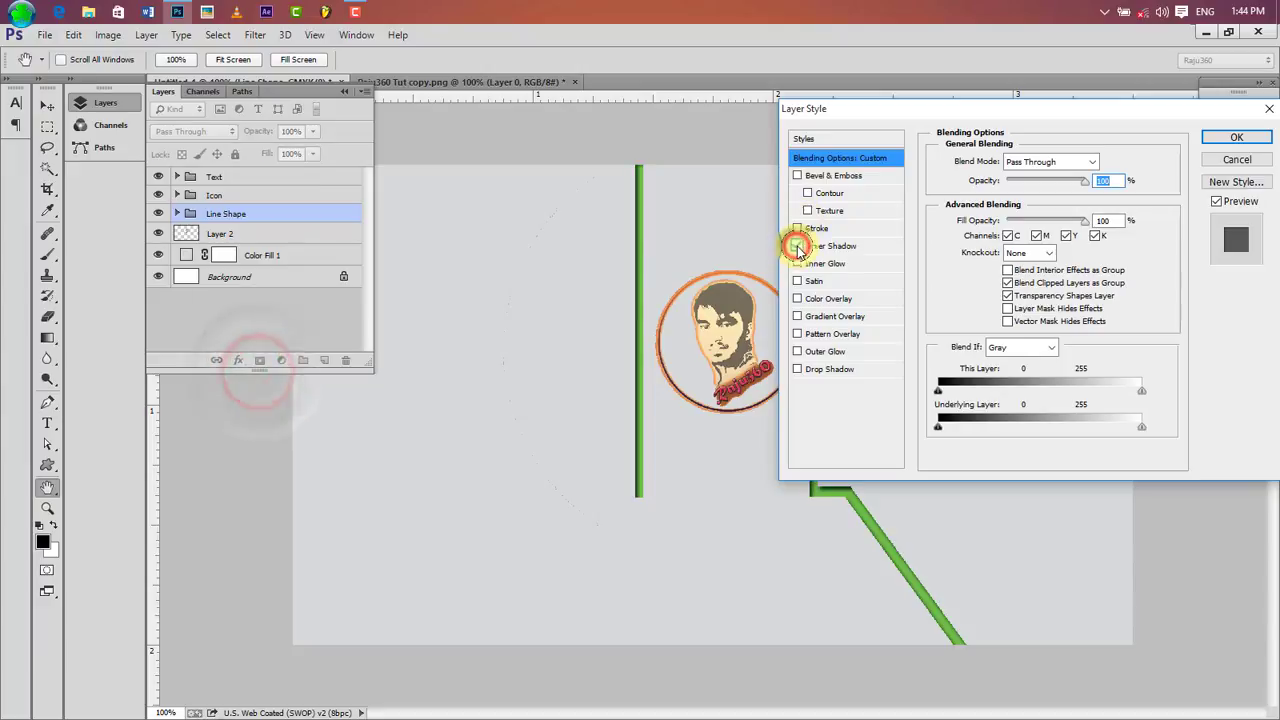
{"action": "left_click", "coordinate": [797, 246]}
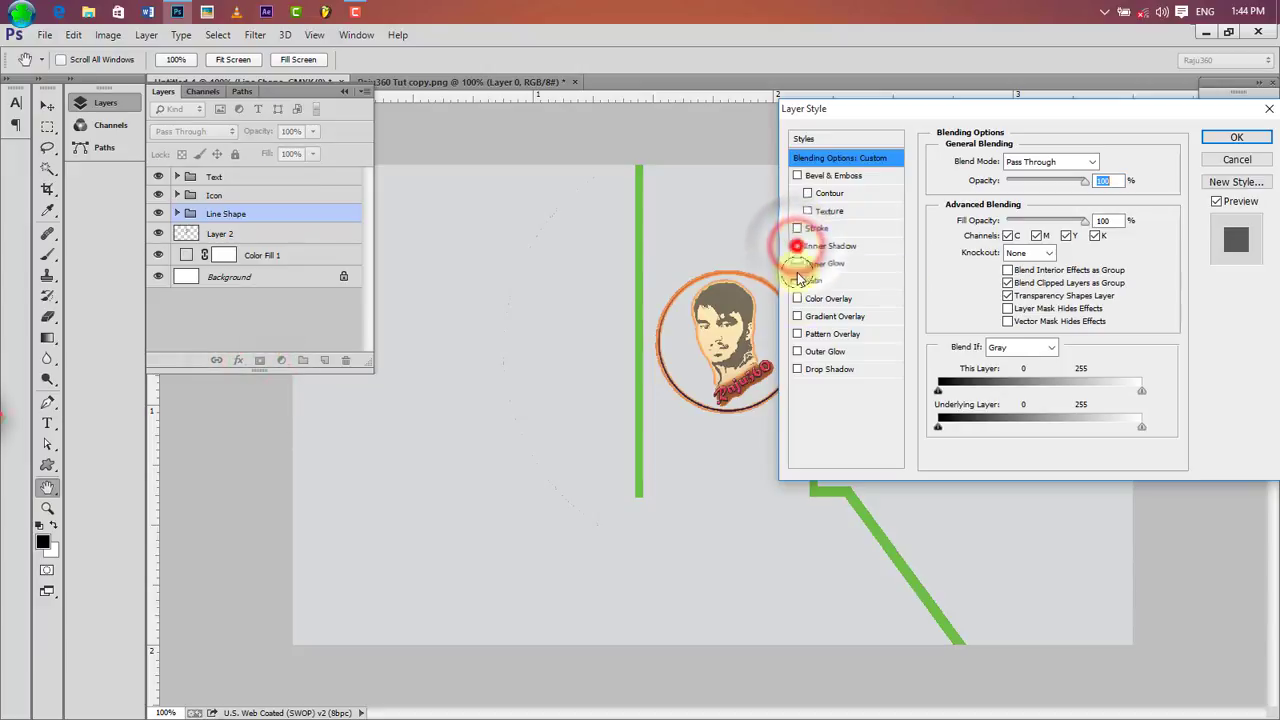
{"action": "left_click", "coordinate": [797, 369]}
{"action": "left_click", "coordinate": [1236, 137]}
- Open Blending Options for the Icon group to preview an inner glow on the icons
{"action": "right_click", "coordinate": [265, 197]}
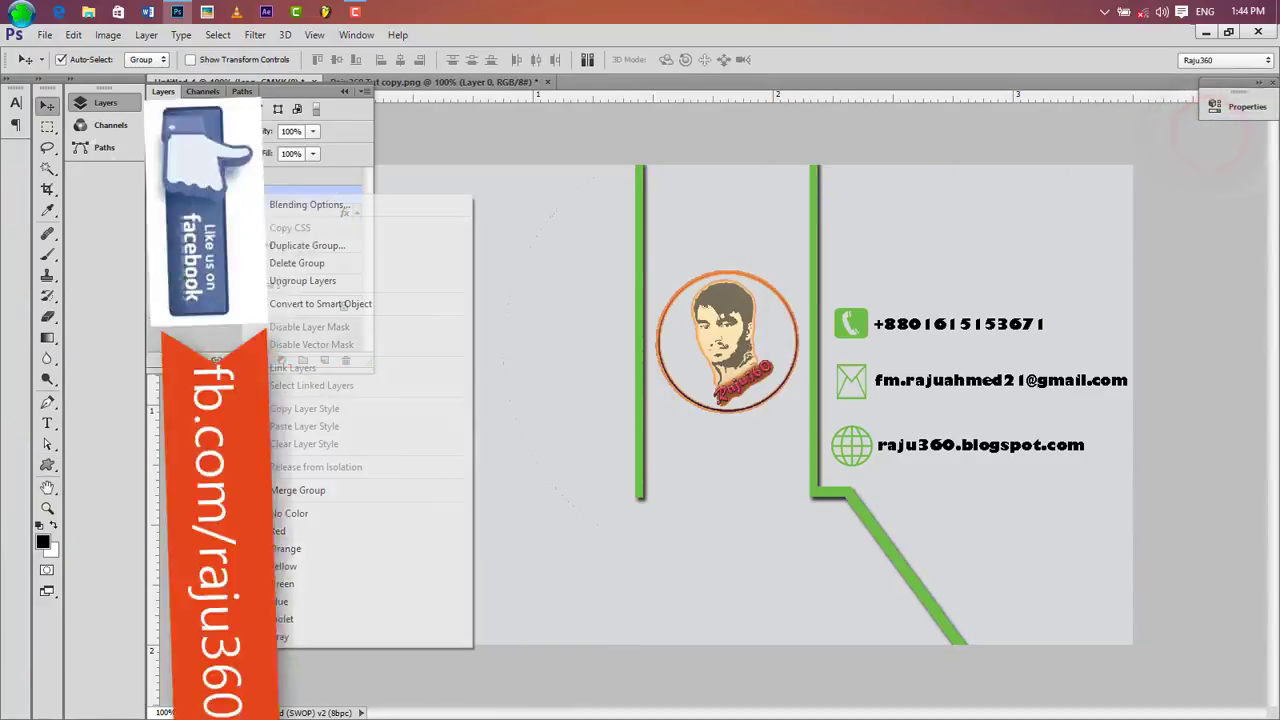
{"action": "left_click", "coordinate": [300, 204]}
{"action": "mouse_move", "coordinate": [915, 110]}
{"action": "left_mouse_down"}
{"action": "mouse_move", "coordinate": [265, 195]}
{"action": "mouse_move", "coordinate": [230, 114]}
{"action": "left_mouse_up"}
{"action": "left_click", "coordinate": [121, 191]}
- Add an Inner Shadow of size 15 to the Icon group
{"action": "left_click", "coordinate": [145, 262]}
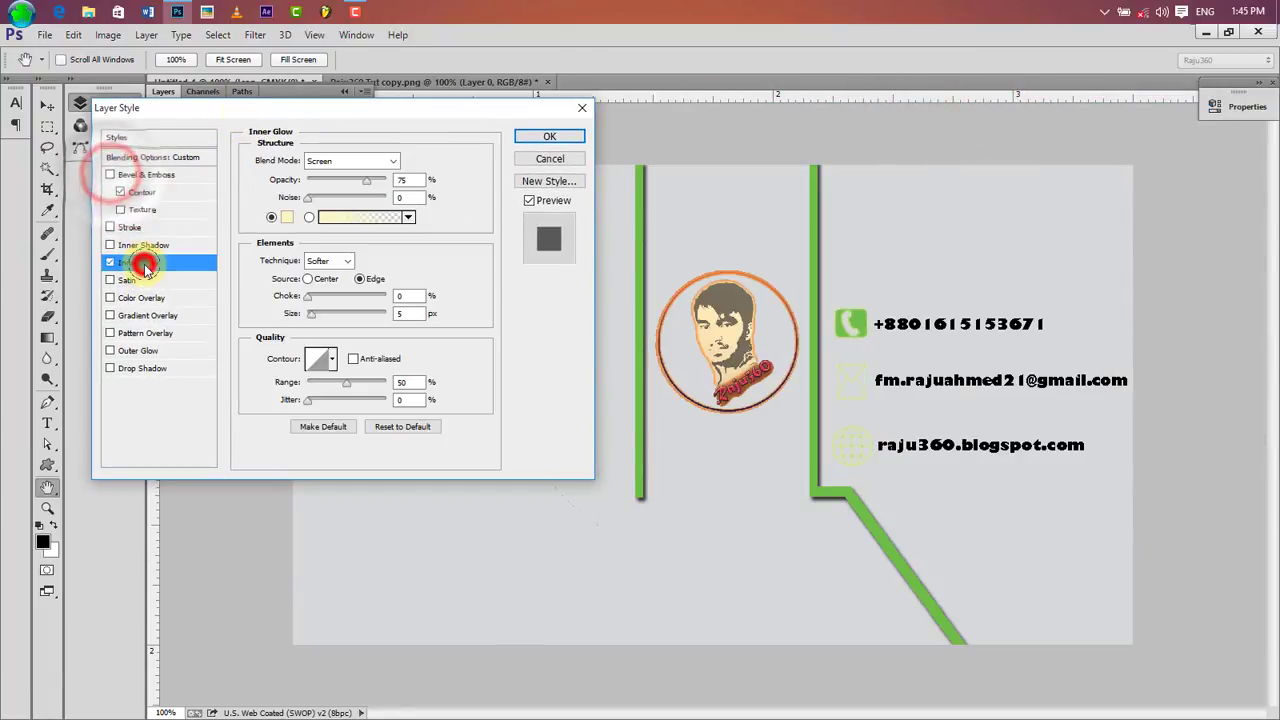
{"action": "left_click", "coordinate": [110, 262]}
{"action": "left_click", "coordinate": [133, 245]}
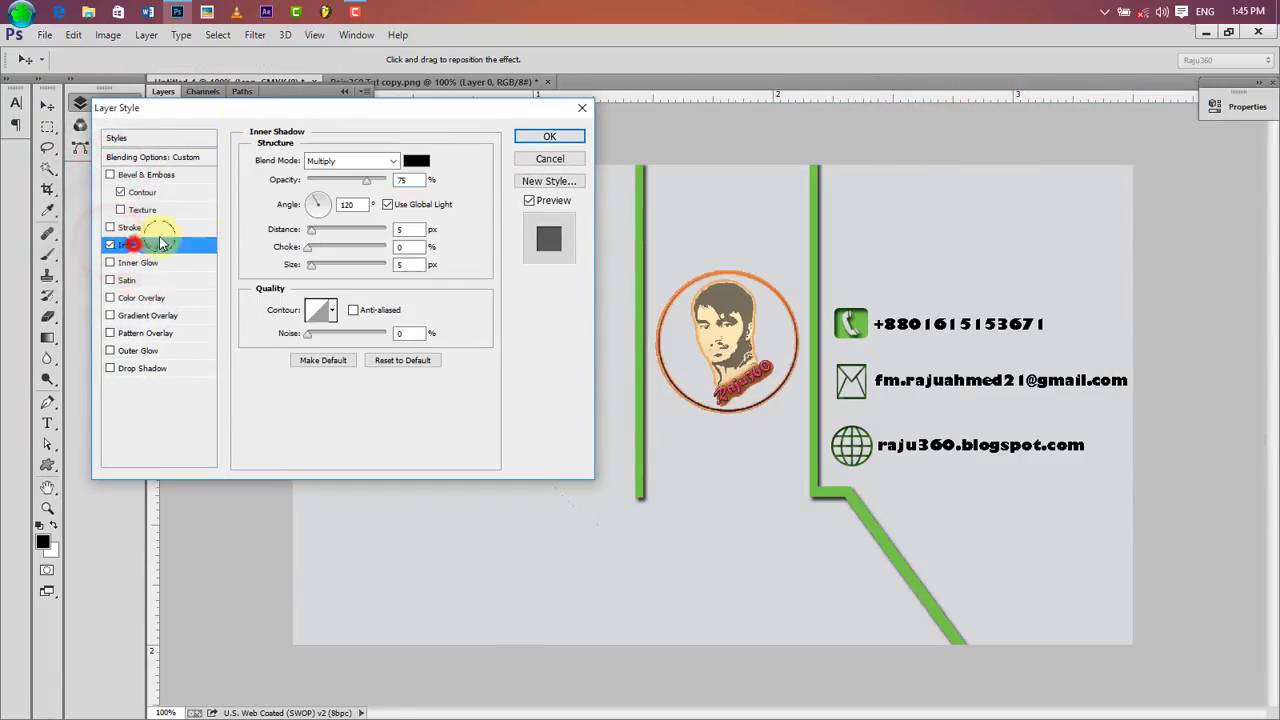
{"action": "left_click", "coordinate": [409, 266]}
{"action": "type", "text": "15"}
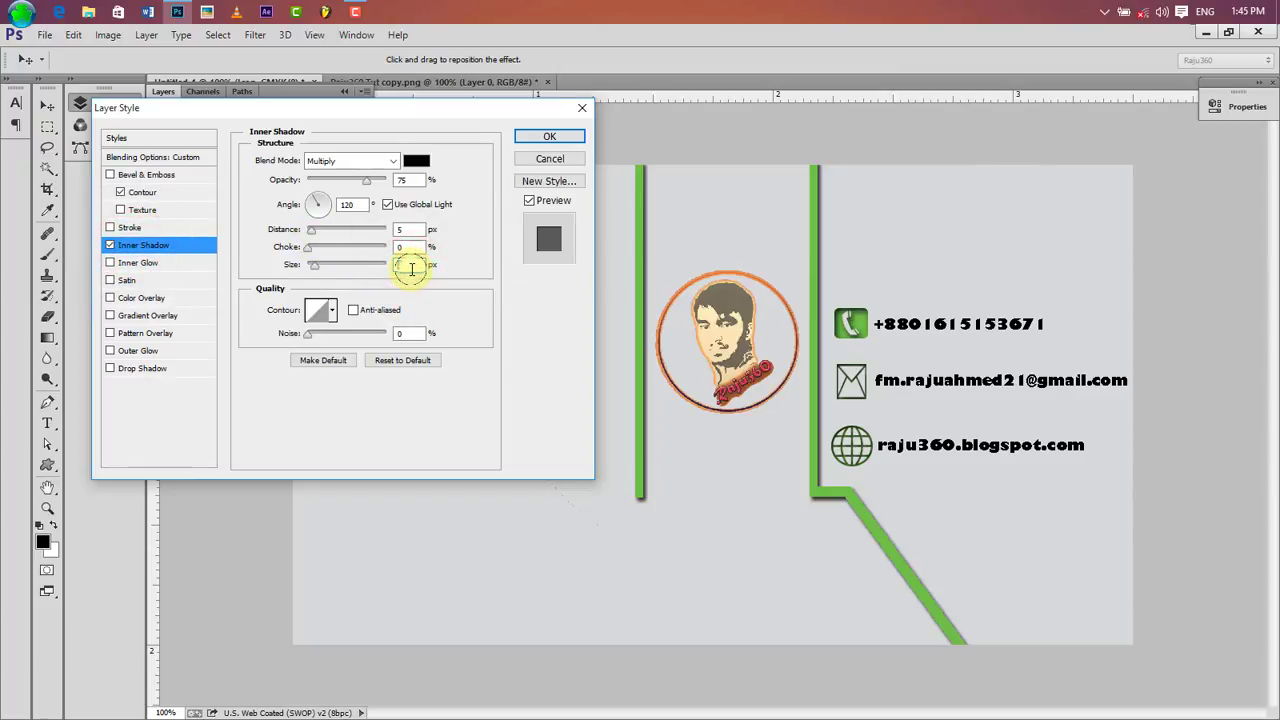
{"action": "left_click", "coordinate": [410, 230]}
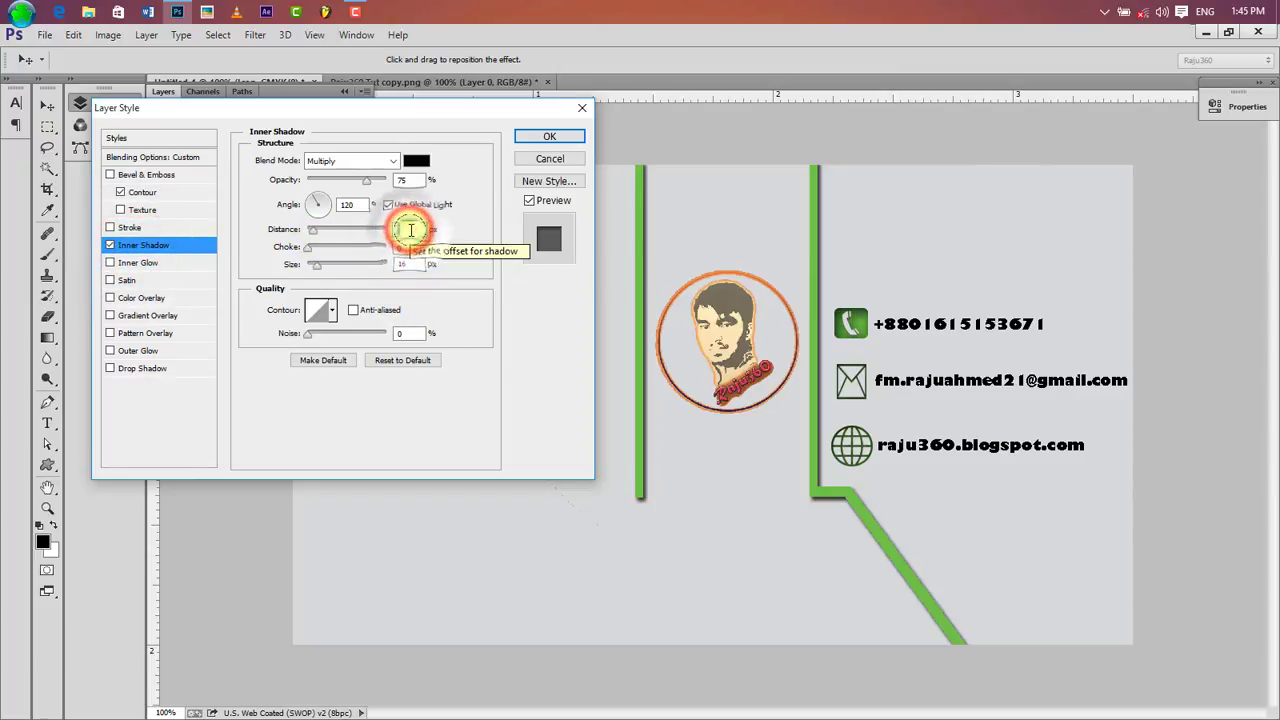
- Colour the inner shadow green from a card line, apply it, and collapse both effect lists
{"action": "left_click", "coordinate": [417, 161]}
{"action": "left_click", "coordinate": [641, 242]}
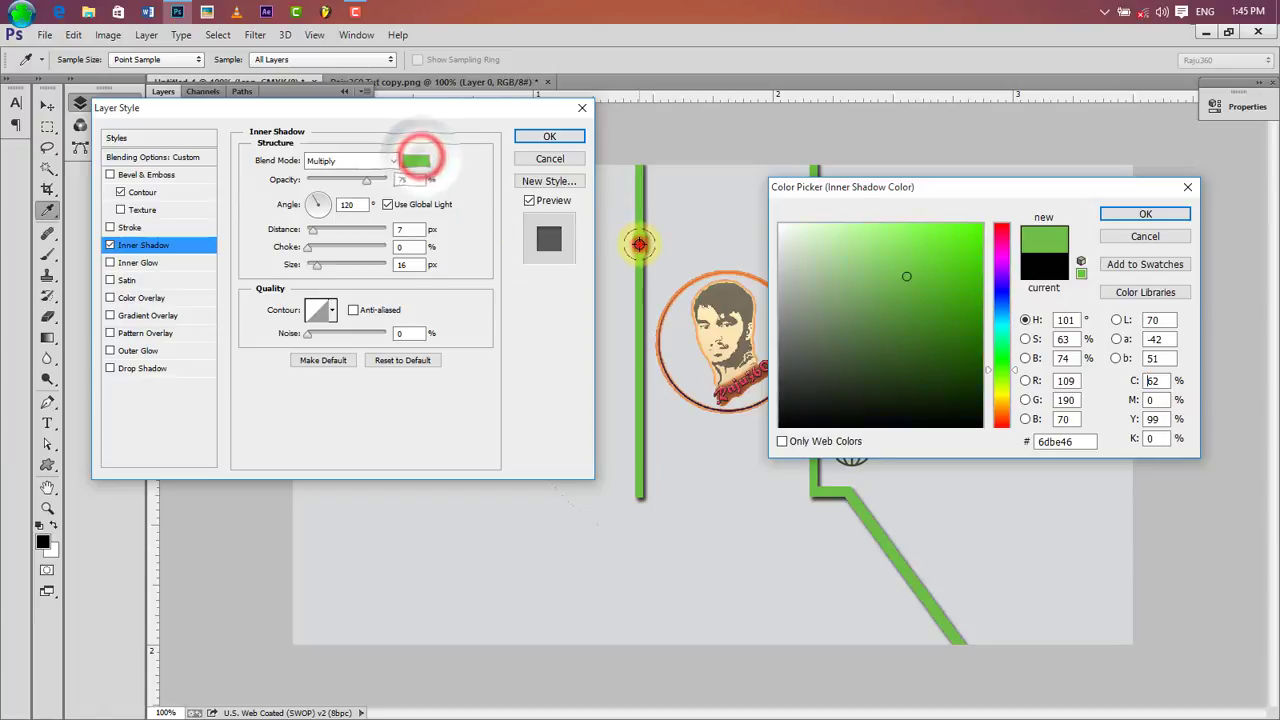
{"action": "left_click", "coordinate": [1118, 214]}
{"action": "left_click", "coordinate": [404, 230]}
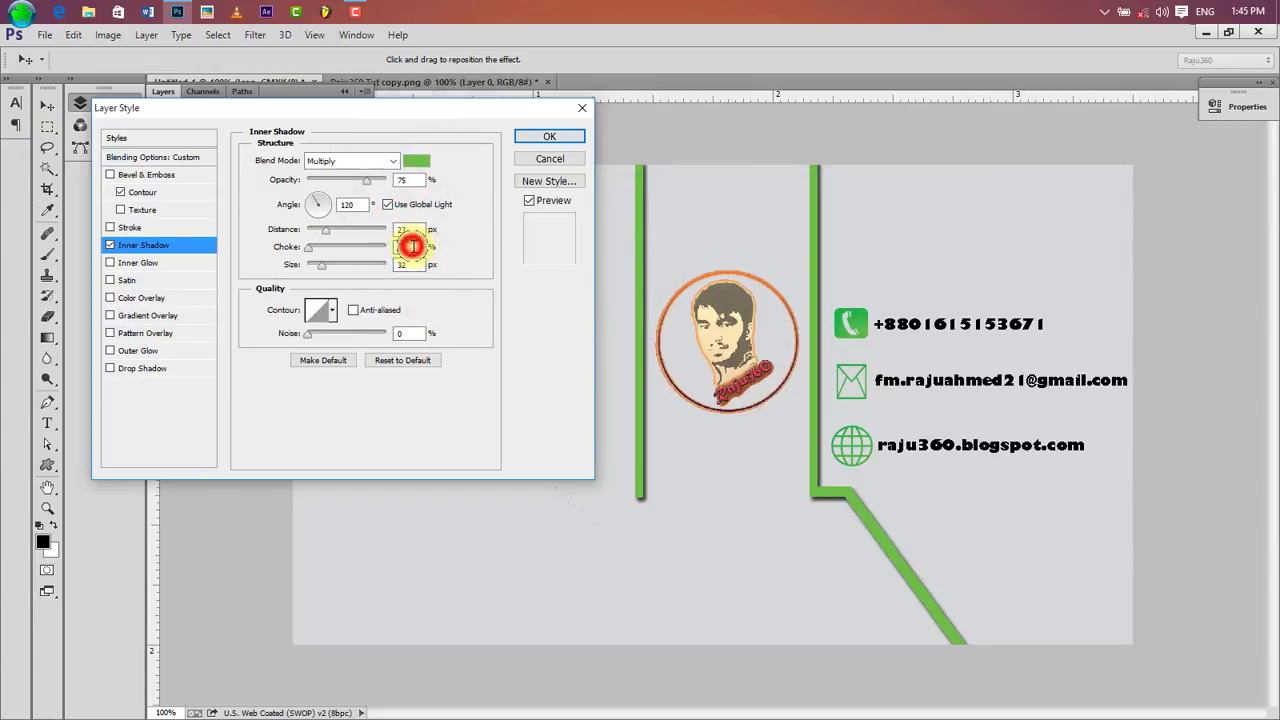
{"action": "left_click", "coordinate": [549, 137]}
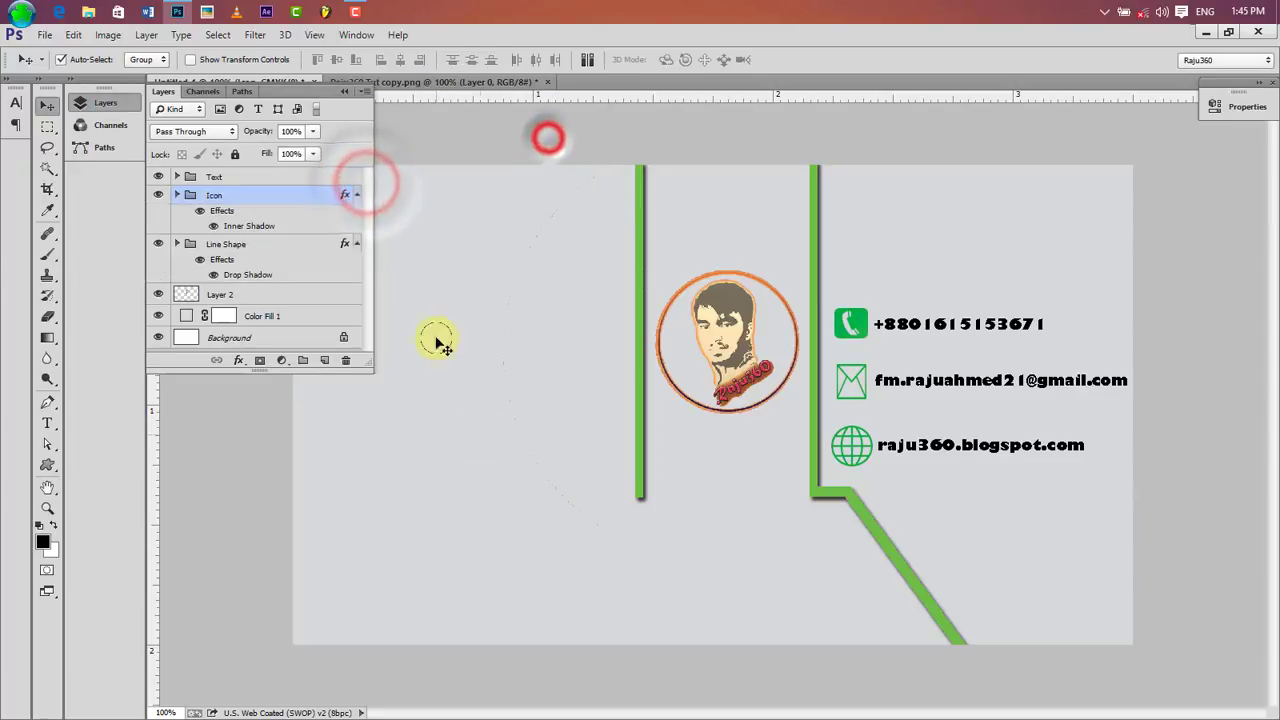
{"action": "left_click", "coordinate": [358, 193]}
{"action": "left_click", "coordinate": [357, 213]}
- Set the Text group's blend mode to Lighten in its Blending Options
{"action": "right_click", "coordinate": [288, 177]}
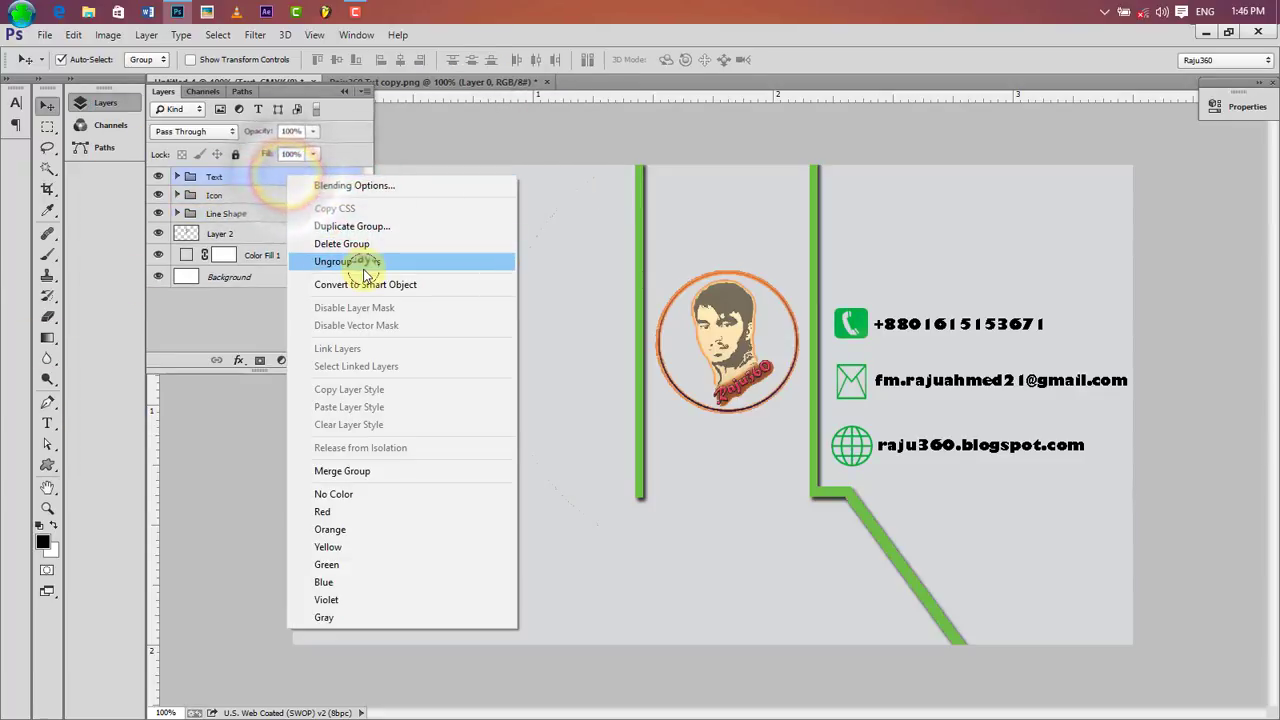
{"action": "left_click", "coordinate": [229, 177]}
{"action": "left_click", "coordinate": [238, 360]}
{"action": "left_click", "coordinate": [270, 374]}
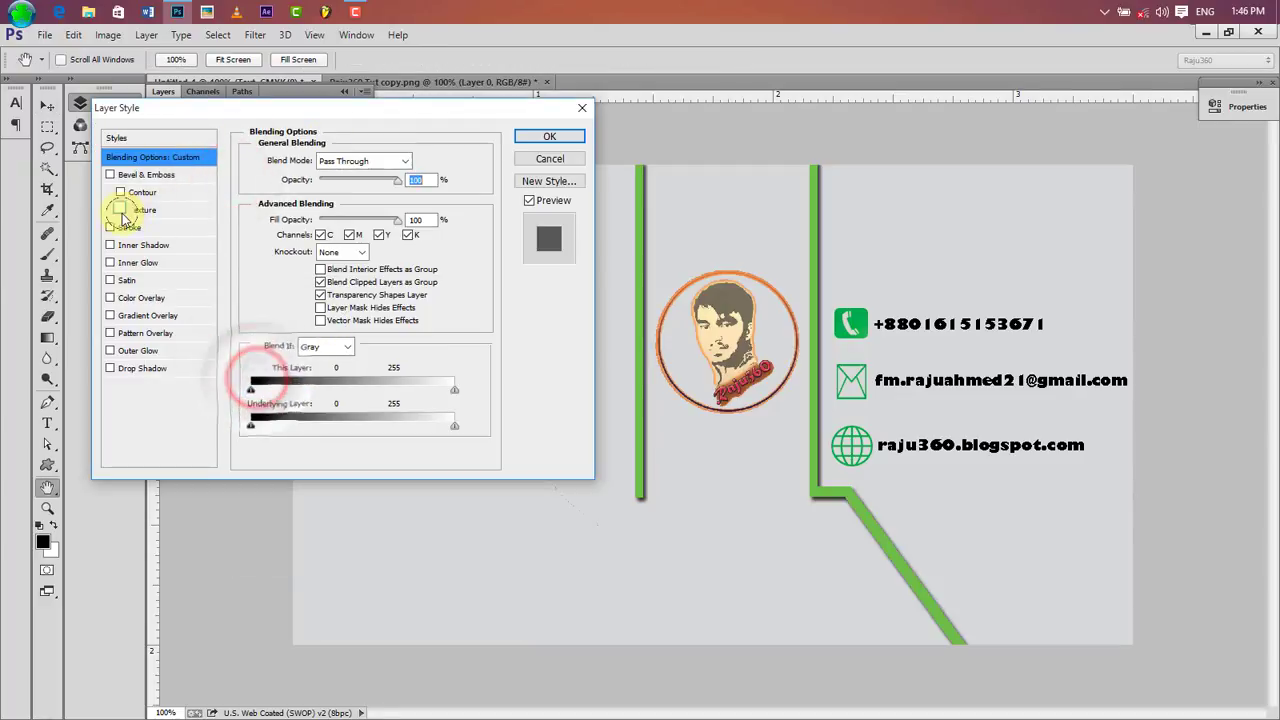
{"action": "left_click", "coordinate": [120, 209]}
{"action": "left_click", "coordinate": [405, 160]}
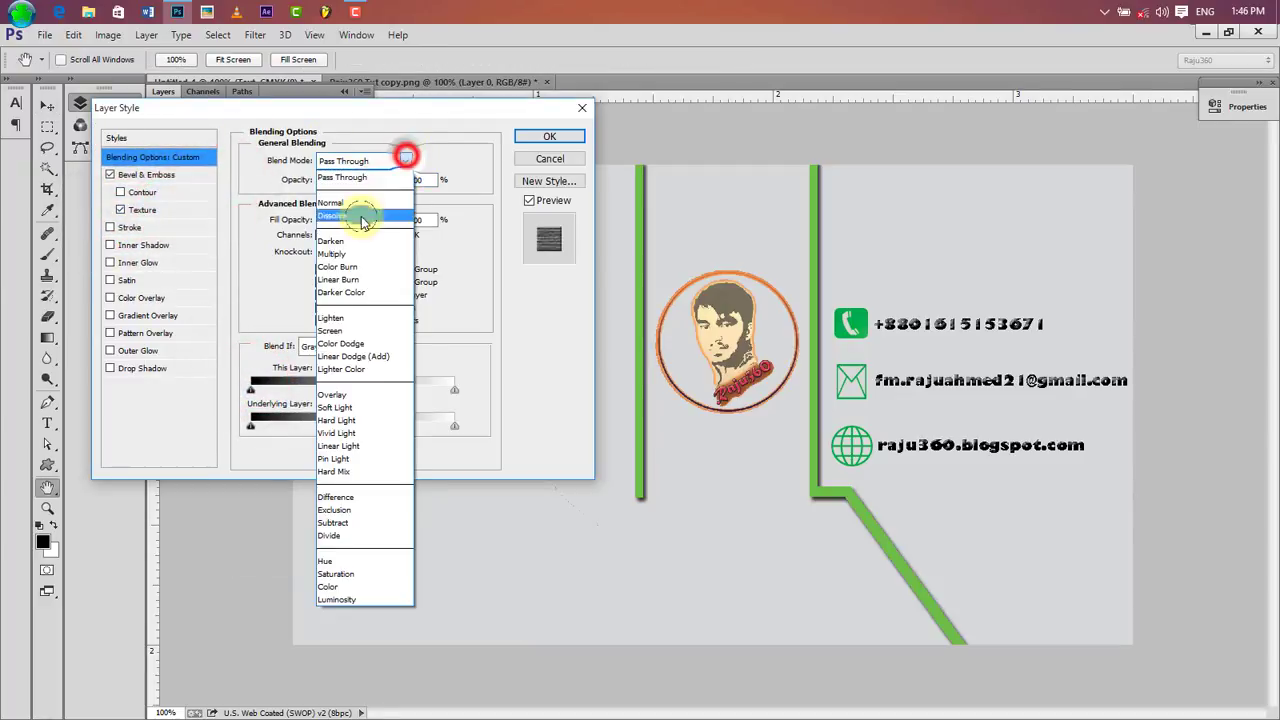
{"action": "left_click", "coordinate": [340, 254]}
{"action": "left_click", "coordinate": [405, 160]}
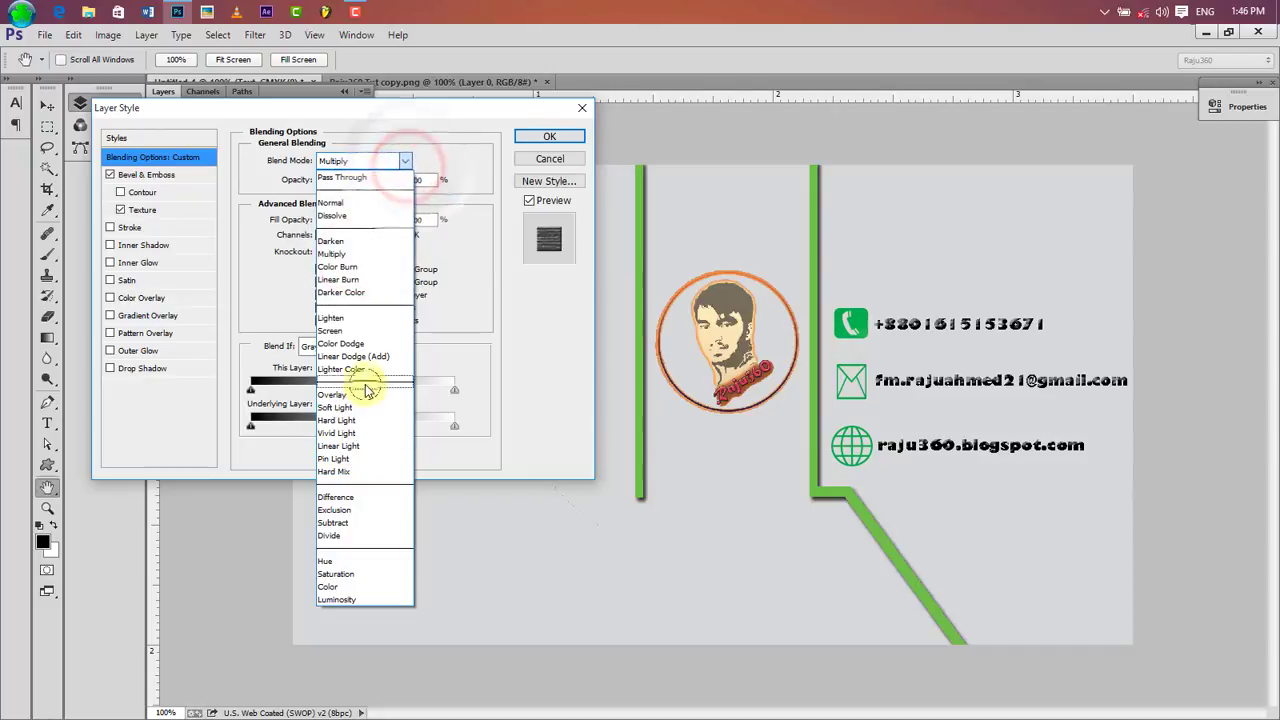
{"action": "left_click", "coordinate": [372, 319]}
{"action": "left_click", "coordinate": [110, 174]}
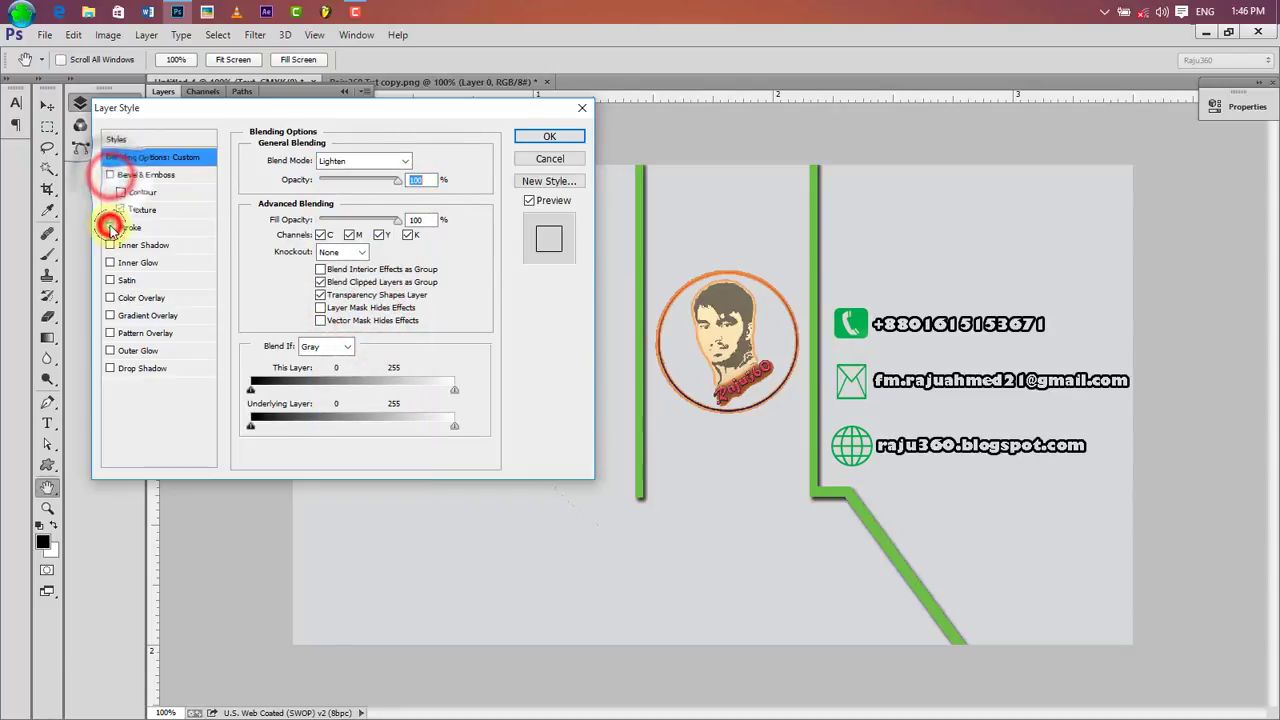
- Add a Stroke to the contact text, coloured green from the card's line
{"action": "left_click", "coordinate": [138, 227]}
{"action": "left_click", "coordinate": [286, 268]}
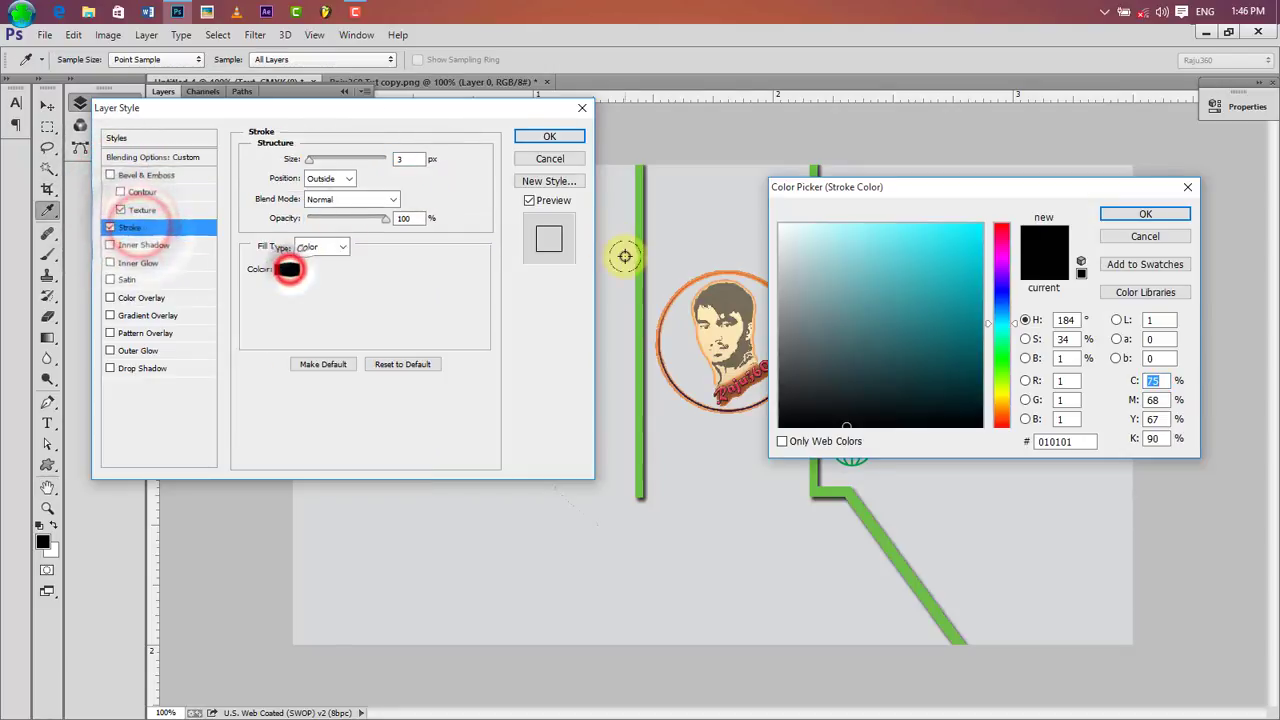
{"action": "left_click", "coordinate": [638, 258]}
{"action": "left_click", "coordinate": [1120, 208]}
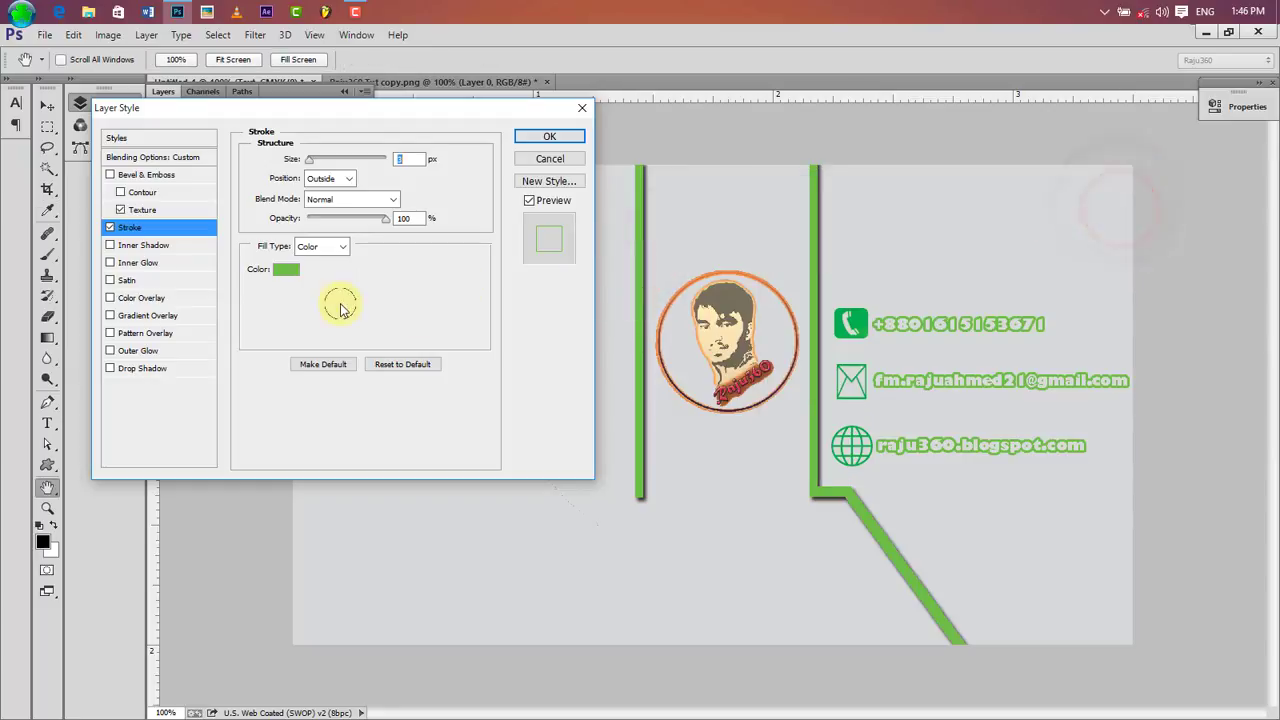
{"action": "left_click", "coordinate": [110, 245]}
{"action": "left_click", "coordinate": [110, 245]}
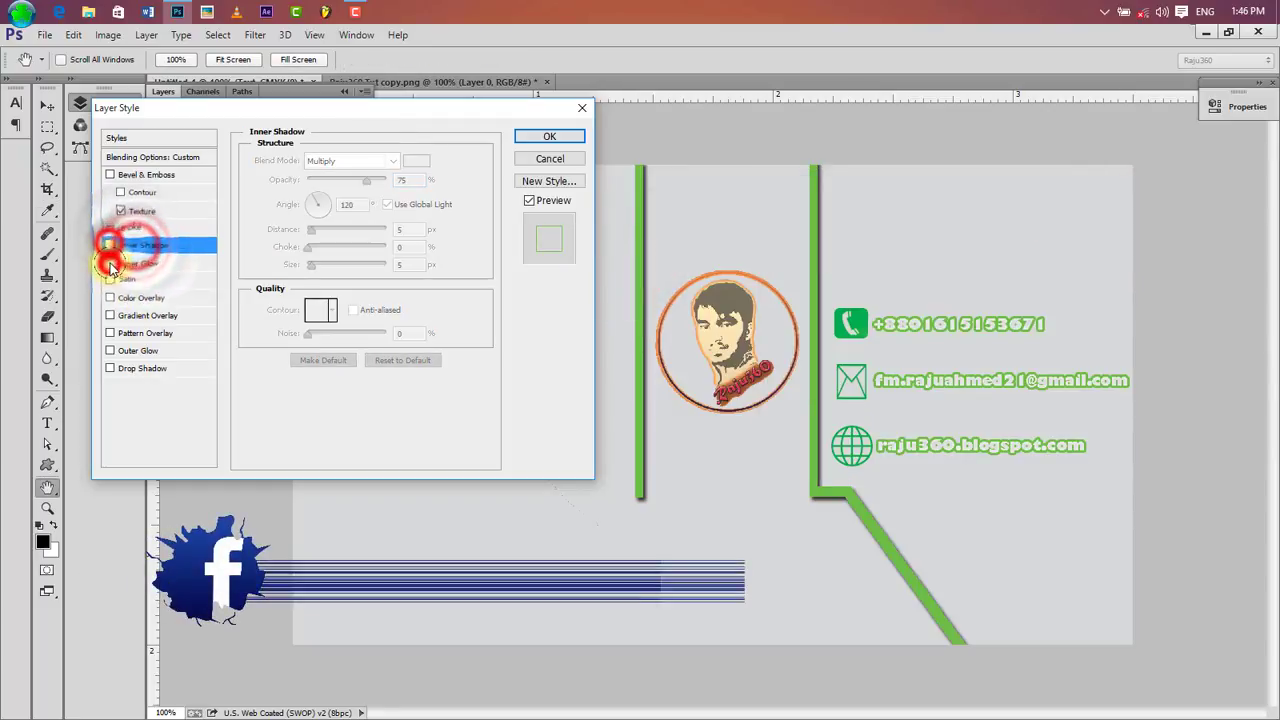
- Add an Outer Glow of about 28 px and apply the Text group's layer style
{"action": "left_click", "coordinate": [110, 351]}
{"action": "double_click", "coordinate": [410, 297]}
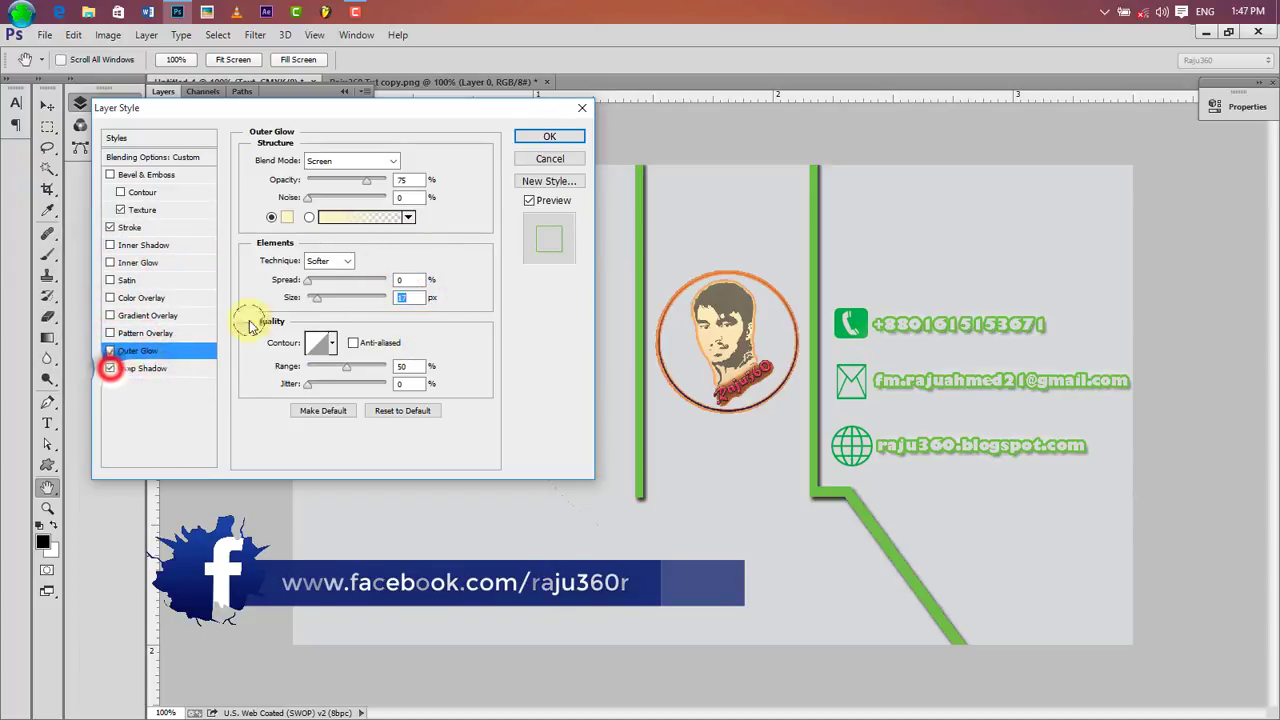
{"action": "scroll", "coordinate": [410, 297], "scroll_direction": "up", "scroll_amount": 11}
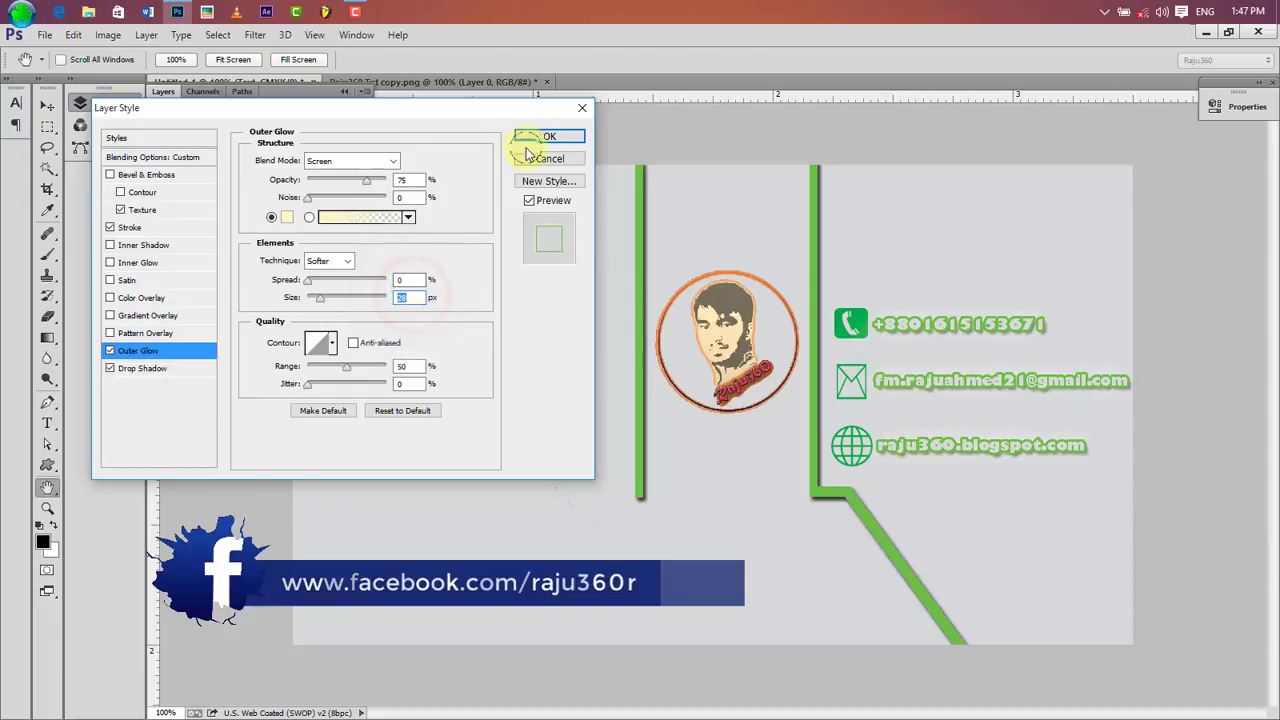
{"action": "left_click", "coordinate": [543, 135]}
{"action": "left_click", "coordinate": [357, 176]}
- Type the owner's name as a new text block on the card's left half
{"action": "left_click", "coordinate": [45, 425]}
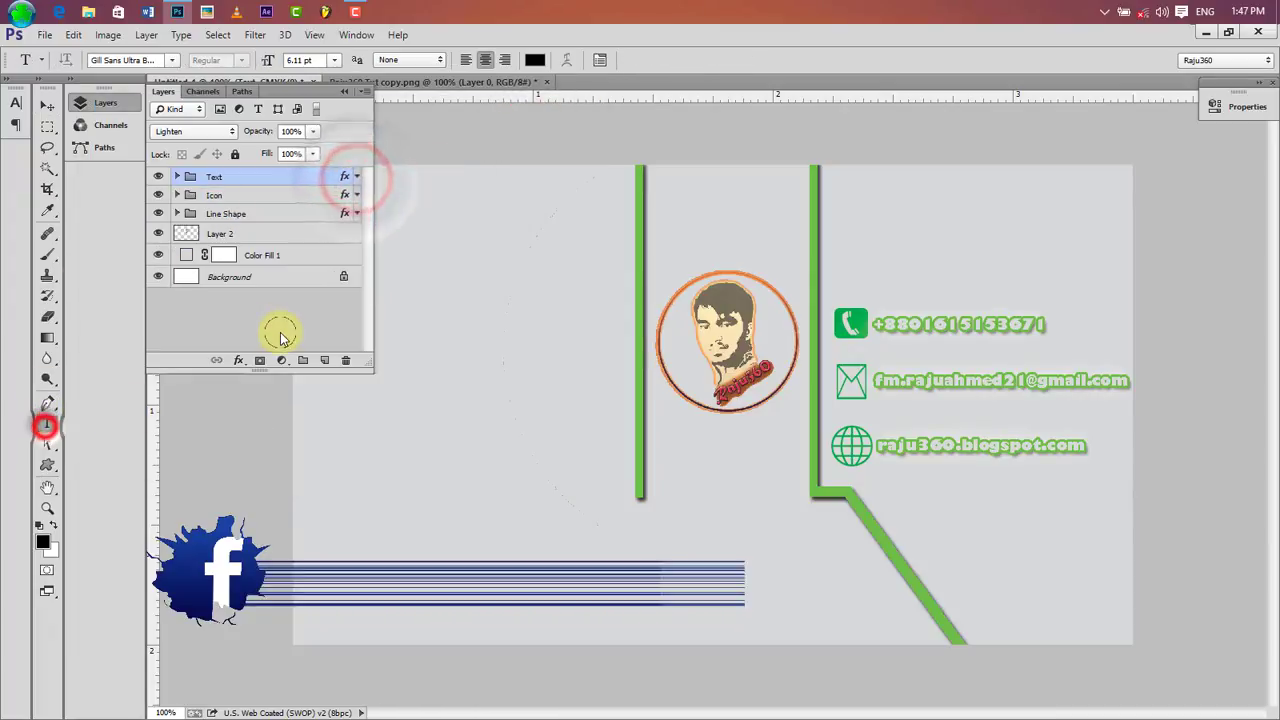
{"action": "left_click", "coordinate": [344, 91]}
{"action": "left_click", "coordinate": [320, 276]}
{"action": "type", "text": "Raz"}
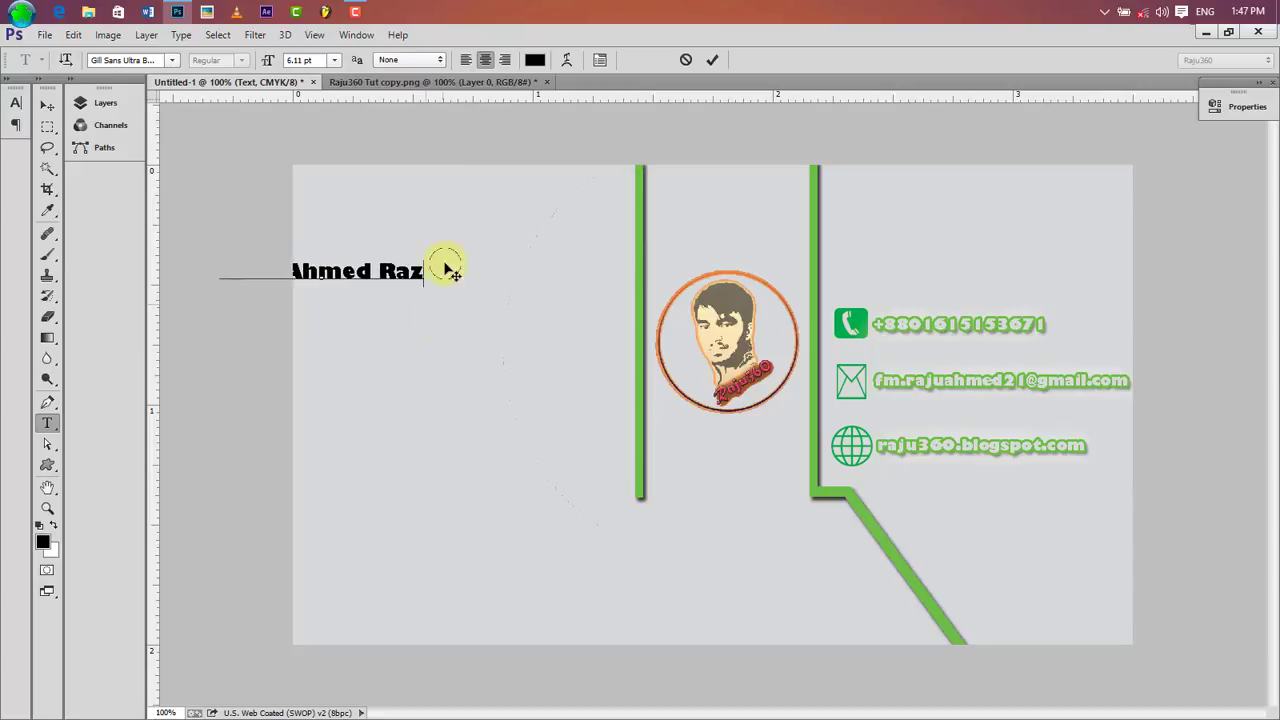
{"action": "left_click_drag", "start_coordinate": [447, 268], "coordinate": [546, 280]}
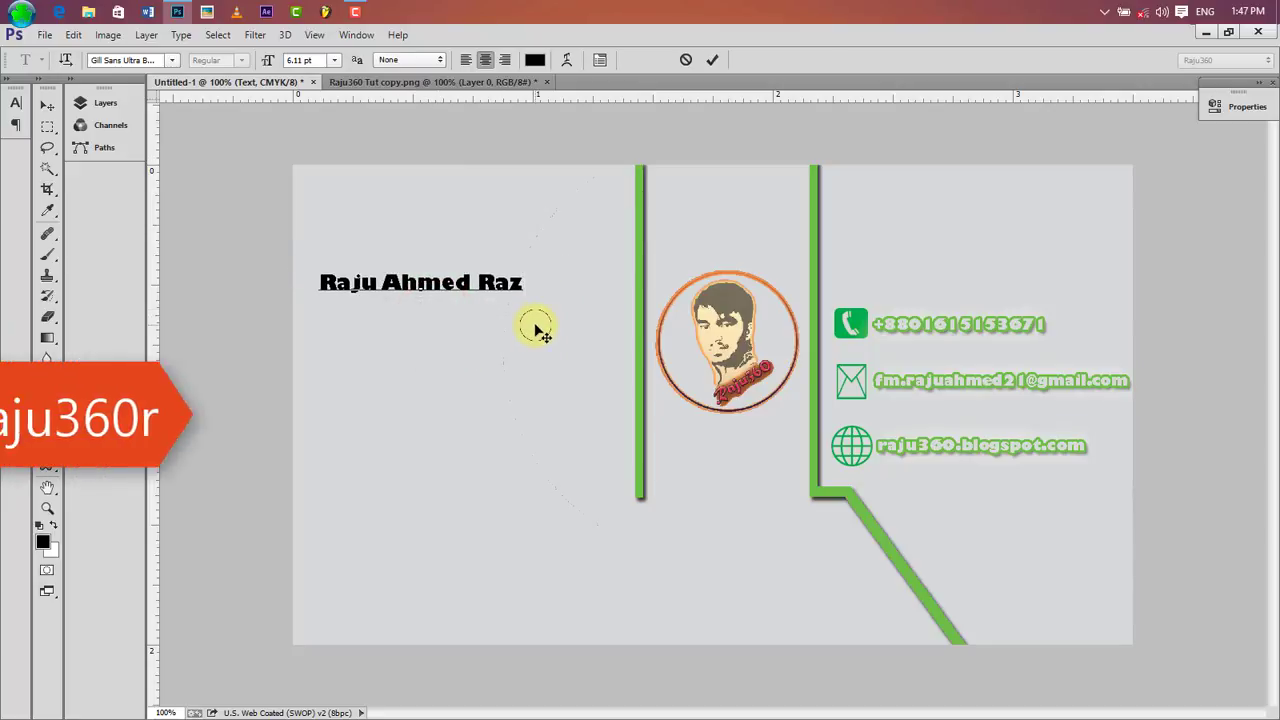
{"action": "left_click", "coordinate": [320, 277]}
- Add centred lines 'Graphic Designer' and '& Youtube Containt Editor' below the name, and lower the block
{"action": "left_click", "coordinate": [438, 313]}
{"action": "key", "text": "Return"}
{"action": "type", "text": "Graphic"}
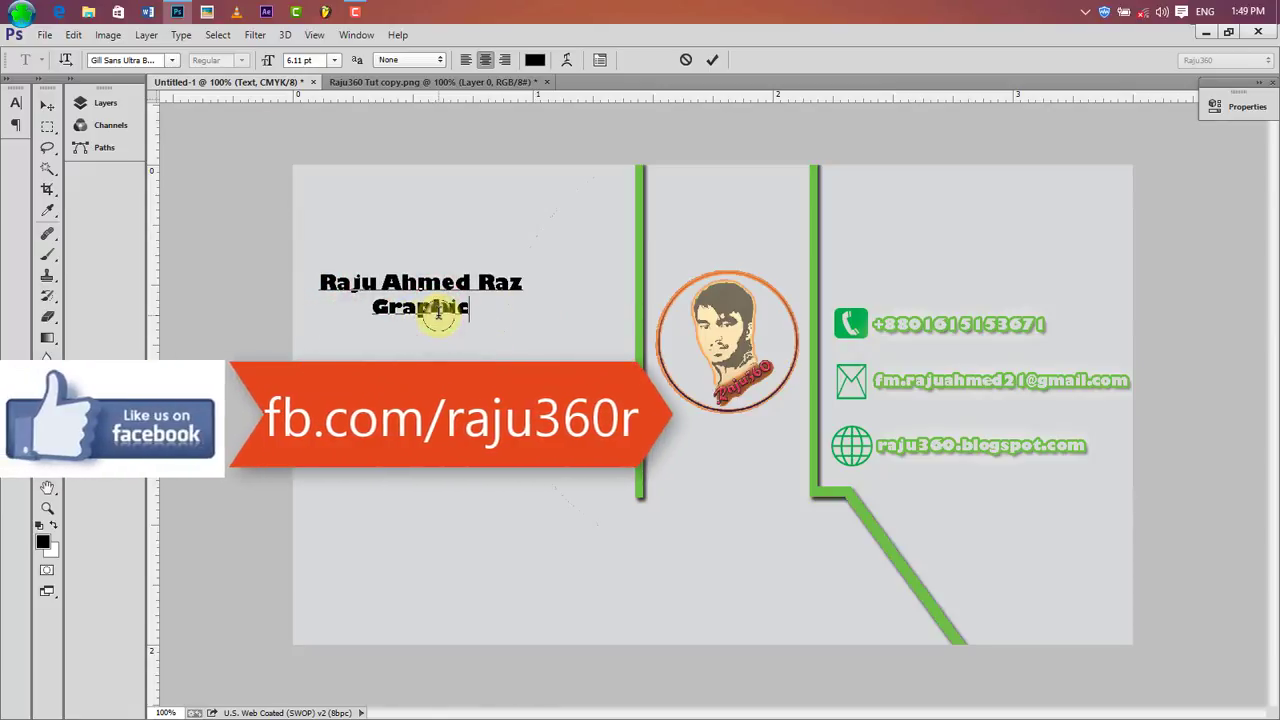
{"action": "type", "text": " Designer"}
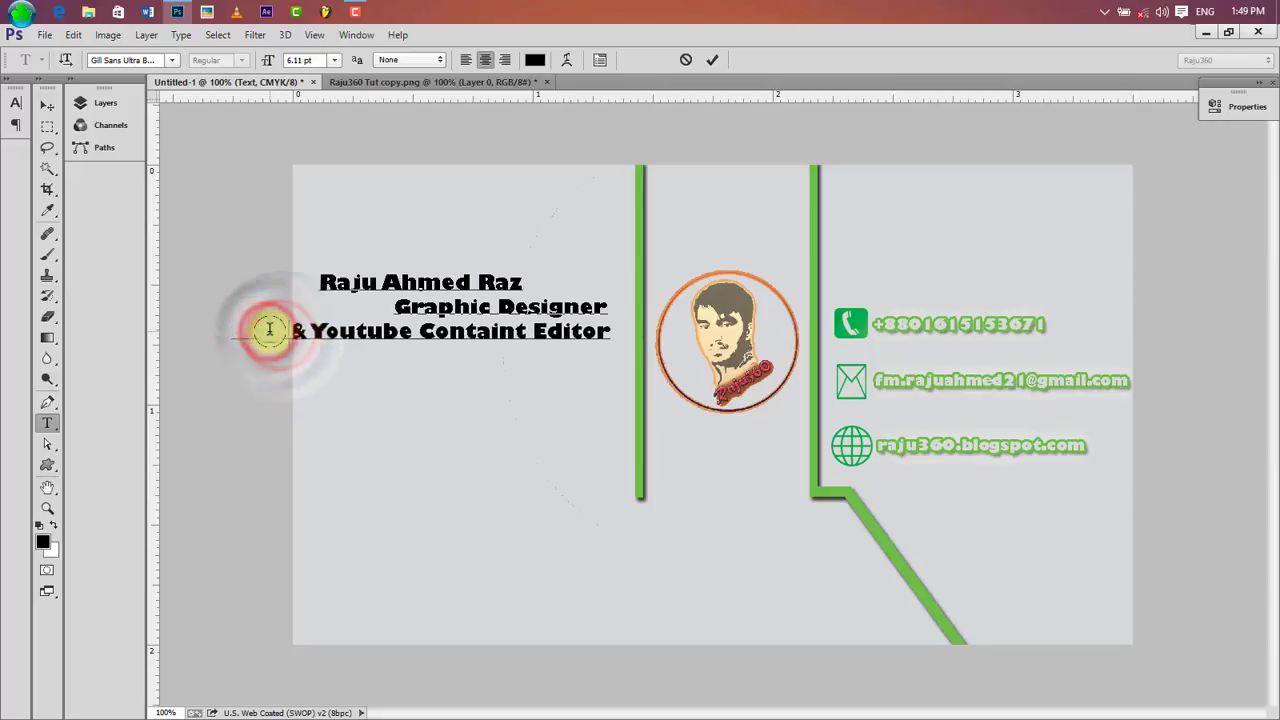
{"action": "type", "text": "& Youtube Containt Editor"}
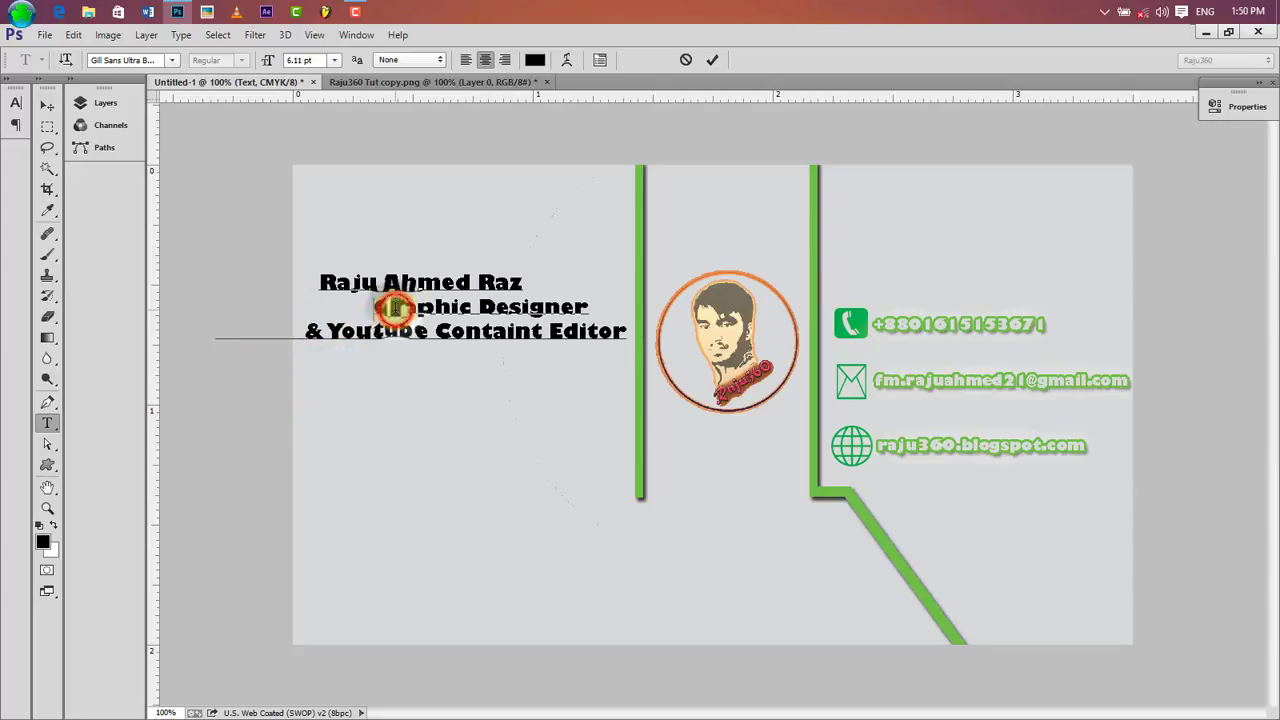
{"action": "key", "text": "BackSpace"}
{"action": "key", "text": "BackSpace"}
{"action": "left_click", "coordinate": [310, 282]}
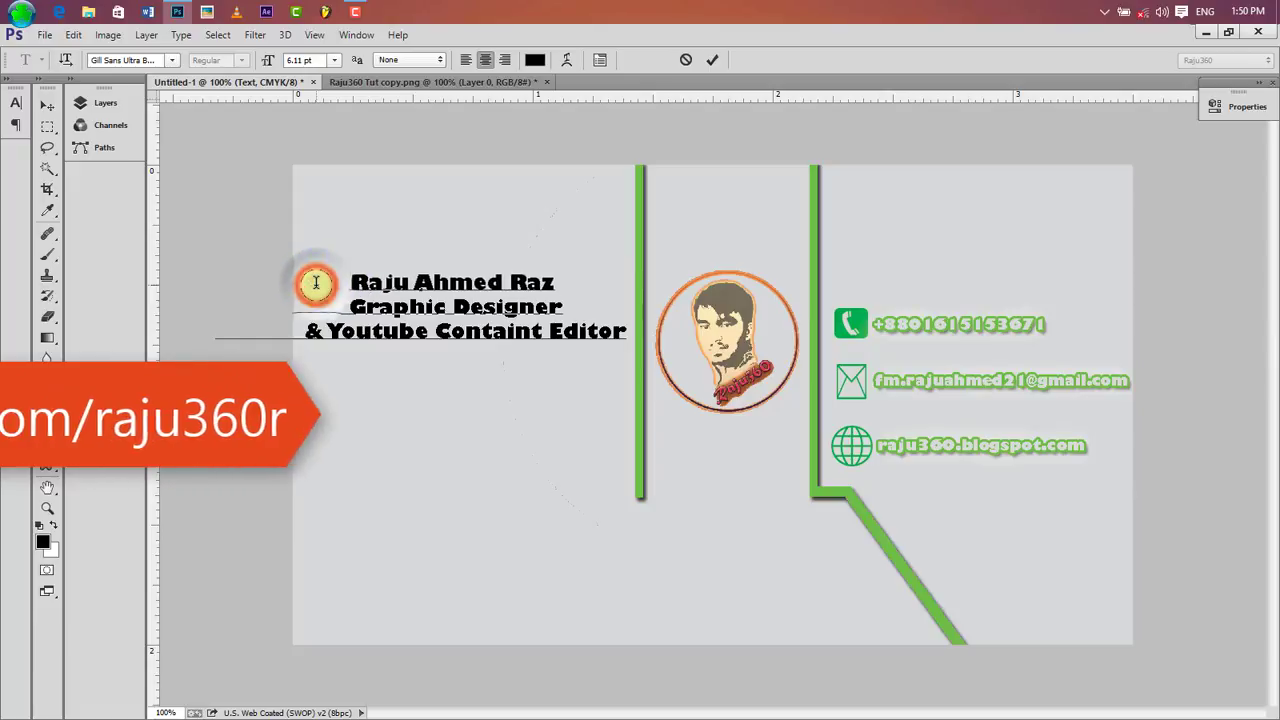
{"action": "left_click", "coordinate": [352, 306]}
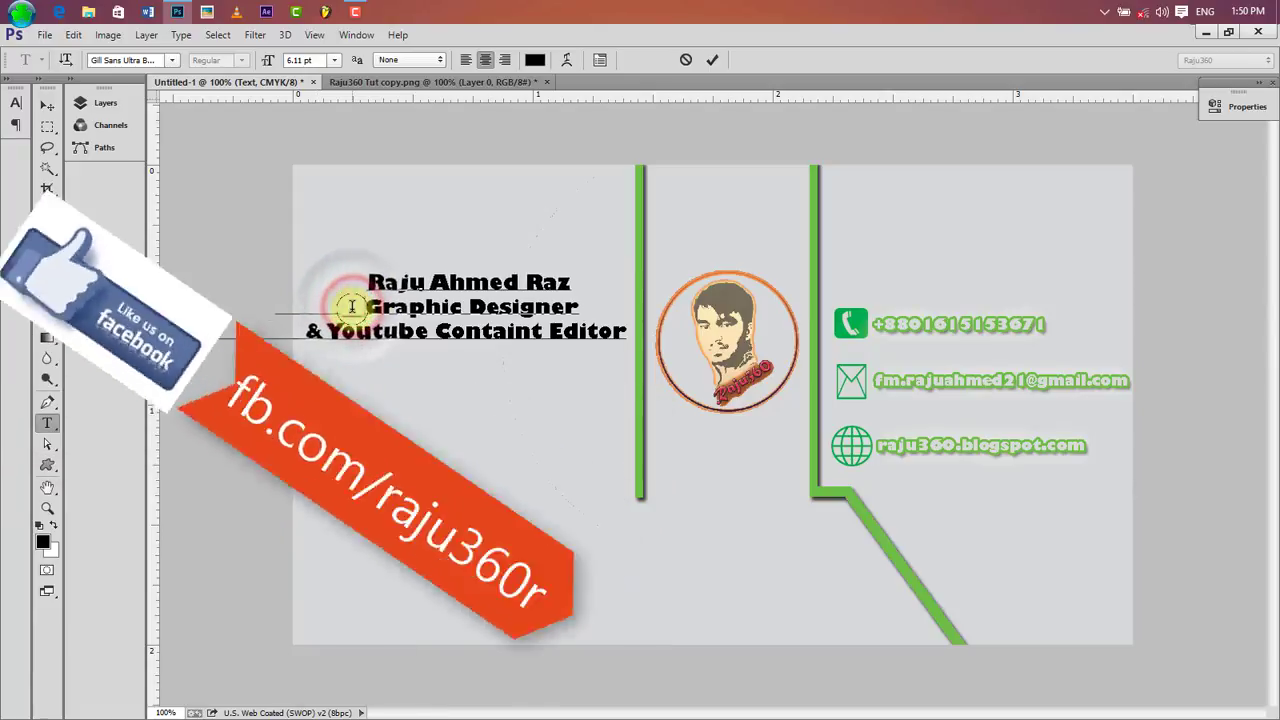
{"action": "left_click_drag", "start_coordinate": [423, 407], "coordinate": [422, 465]}
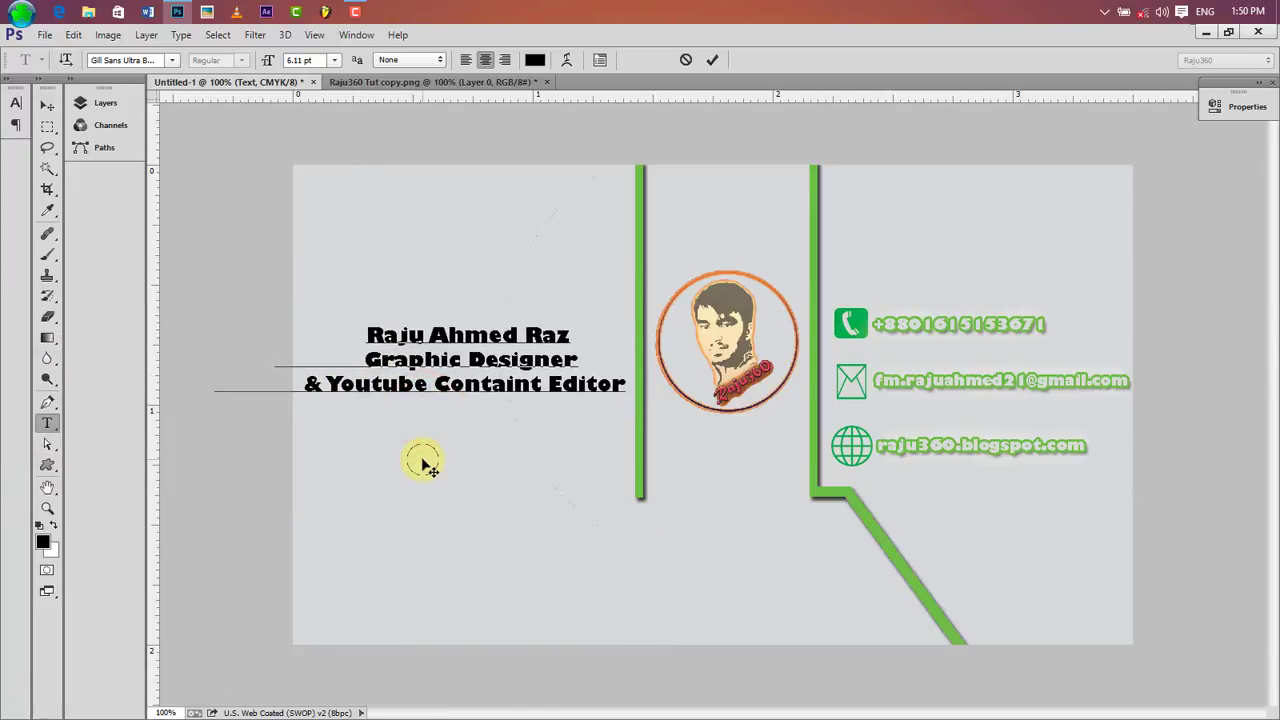
- Paste the contact text's layer style onto the name text layer
{"action": "left_click", "coordinate": [105, 102]}
{"action": "right_click", "coordinate": [246, 199]}
{"action": "left_click", "coordinate": [306, 334]}
{"action": "right_click", "coordinate": [265, 180]}
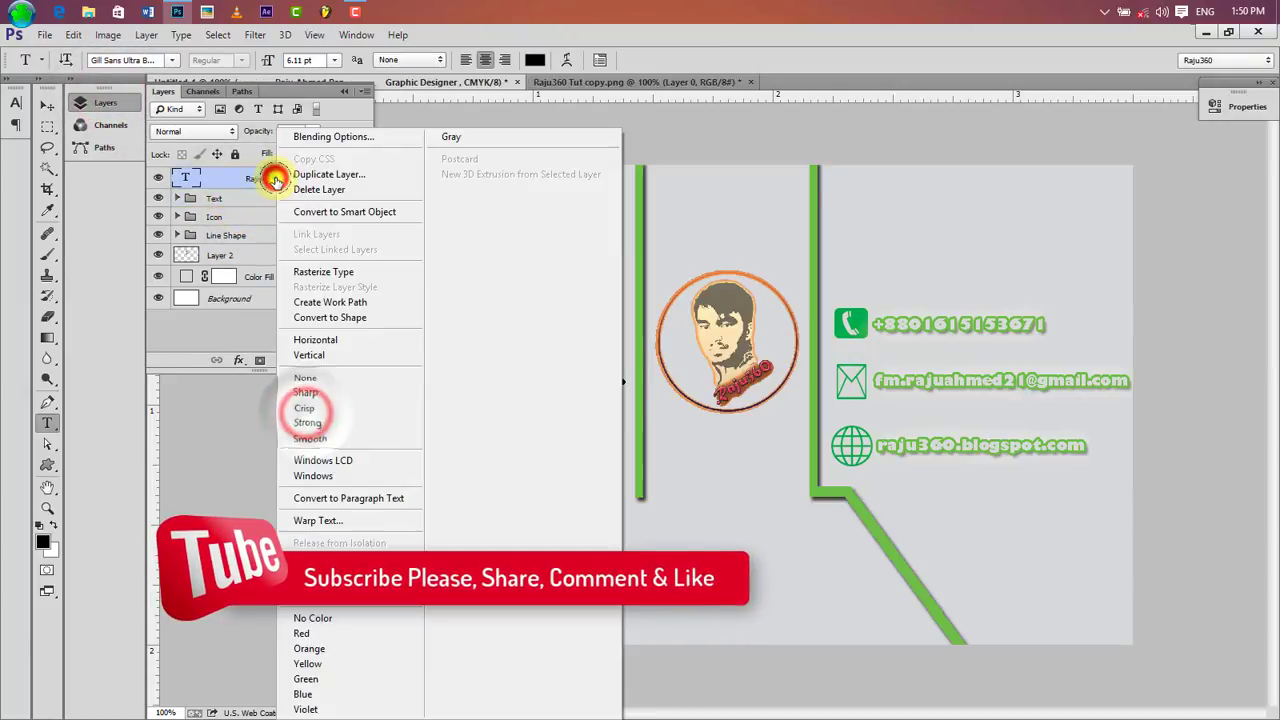
{"action": "left_click", "coordinate": [313, 355]}
{"action": "right_click", "coordinate": [265, 178]}
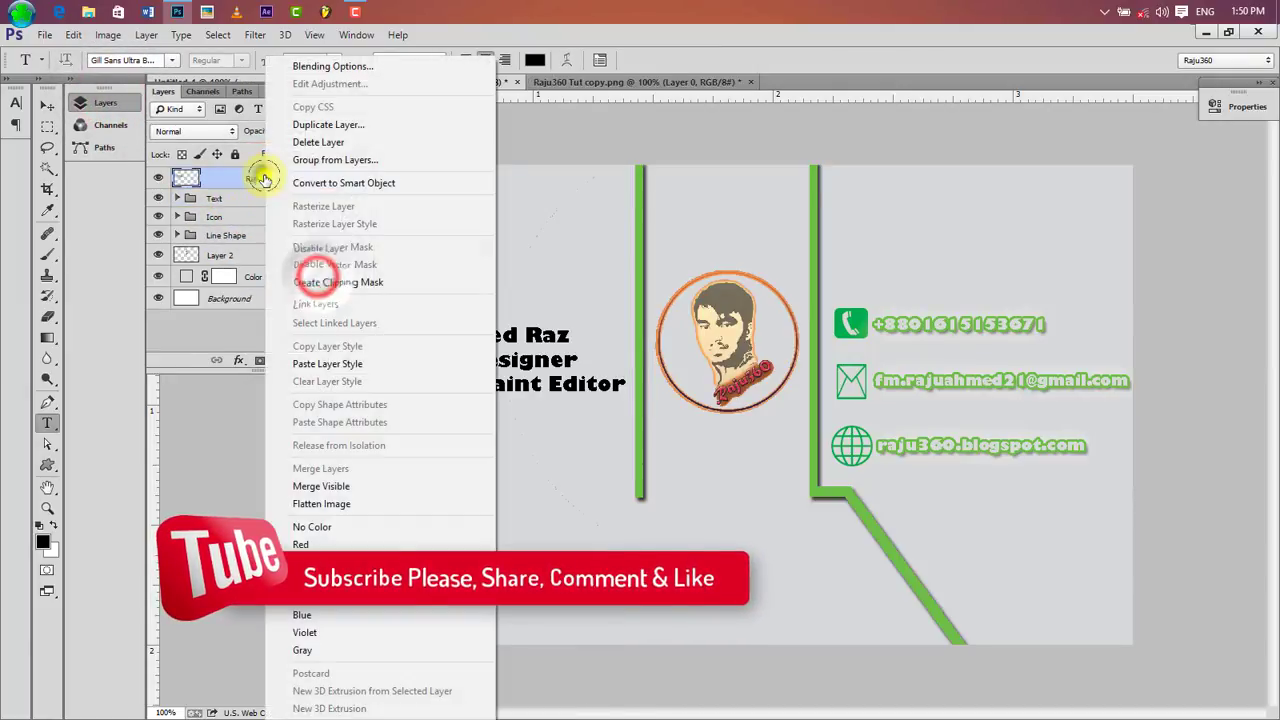
{"action": "left_click", "coordinate": [318, 272]}
- Delete the stray empty Layer 3 text layer and hide the Layers panel
{"action": "left_click", "coordinate": [418, 362]}
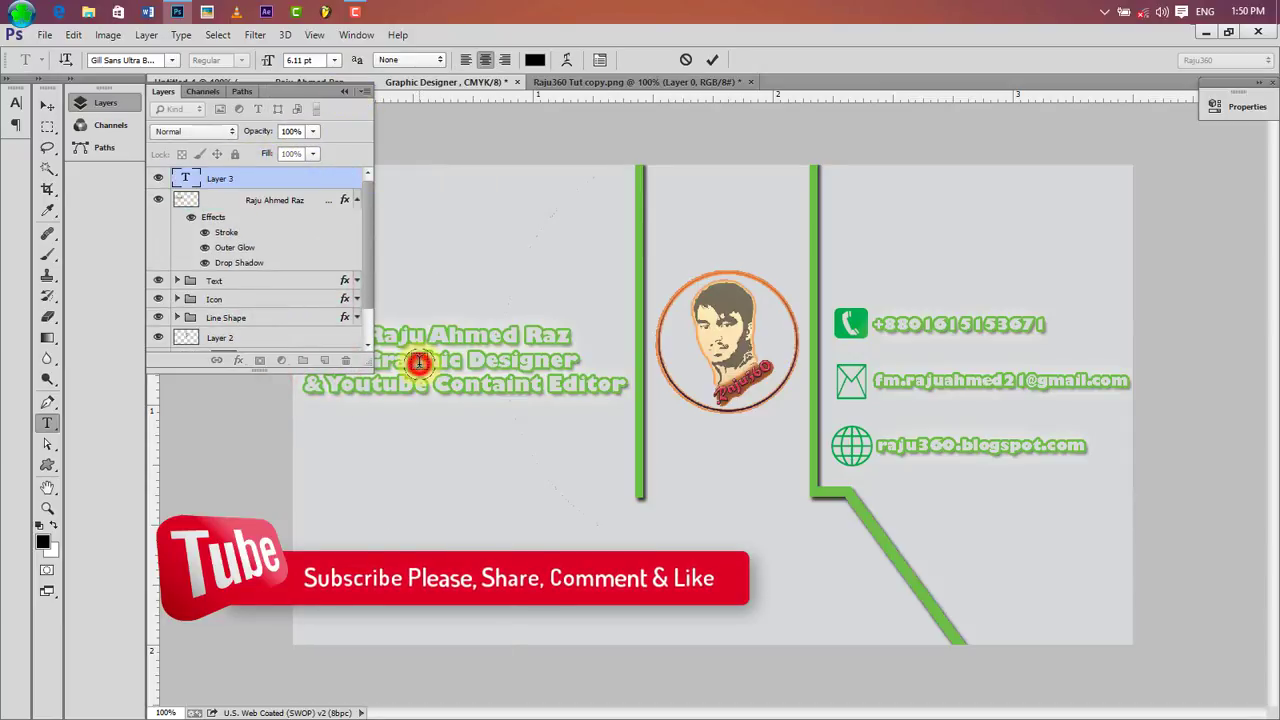
{"action": "left_click", "coordinate": [286, 208]}
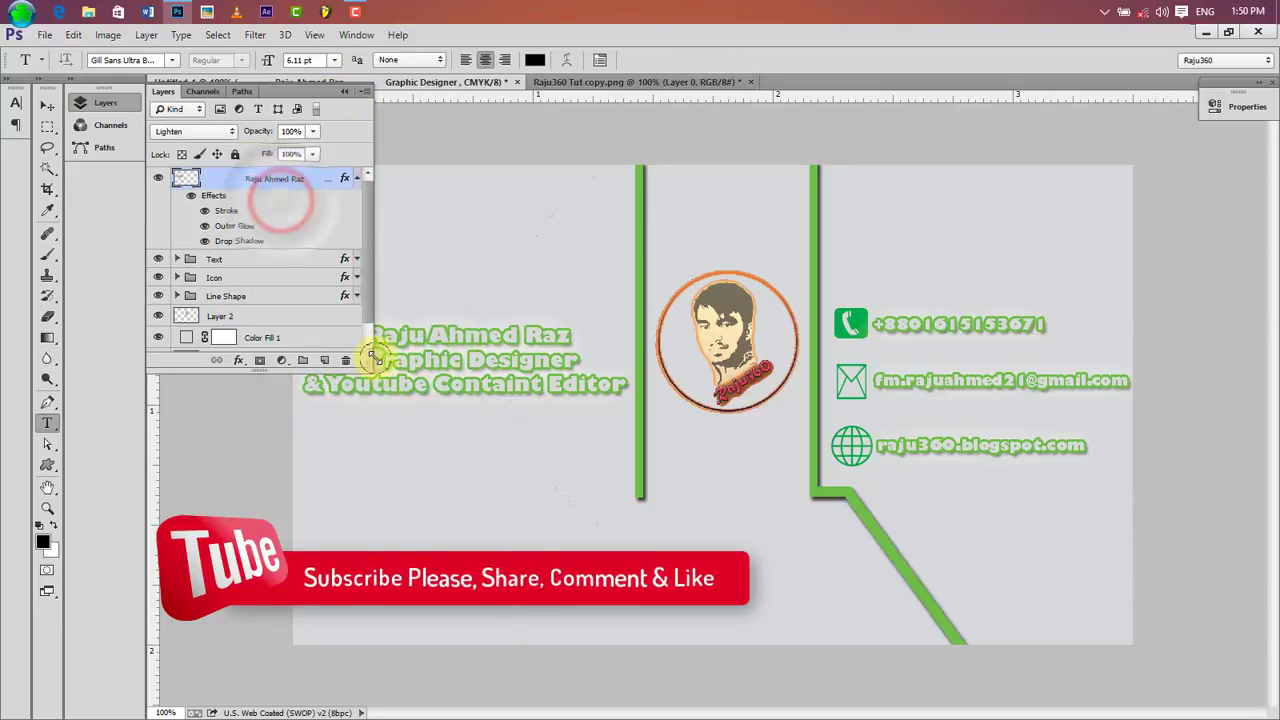
{"action": "left_click", "coordinate": [46, 420]}
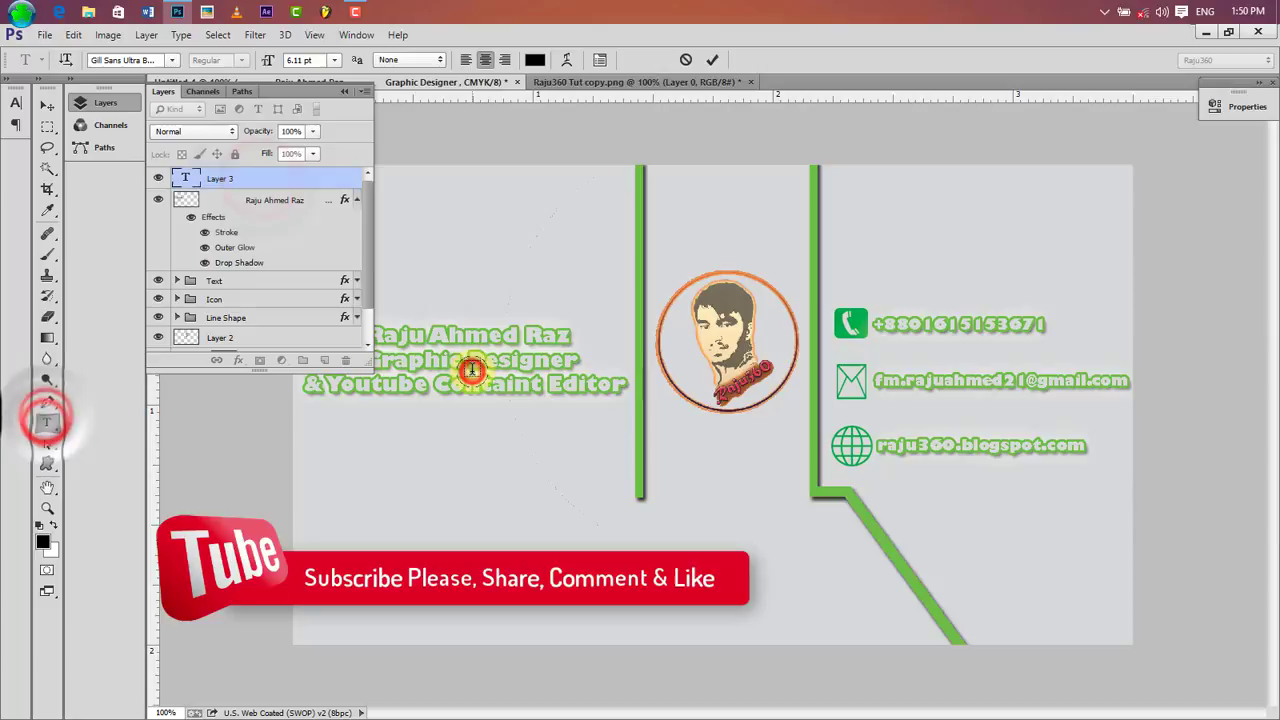
{"action": "left_click", "coordinate": [303, 177]}
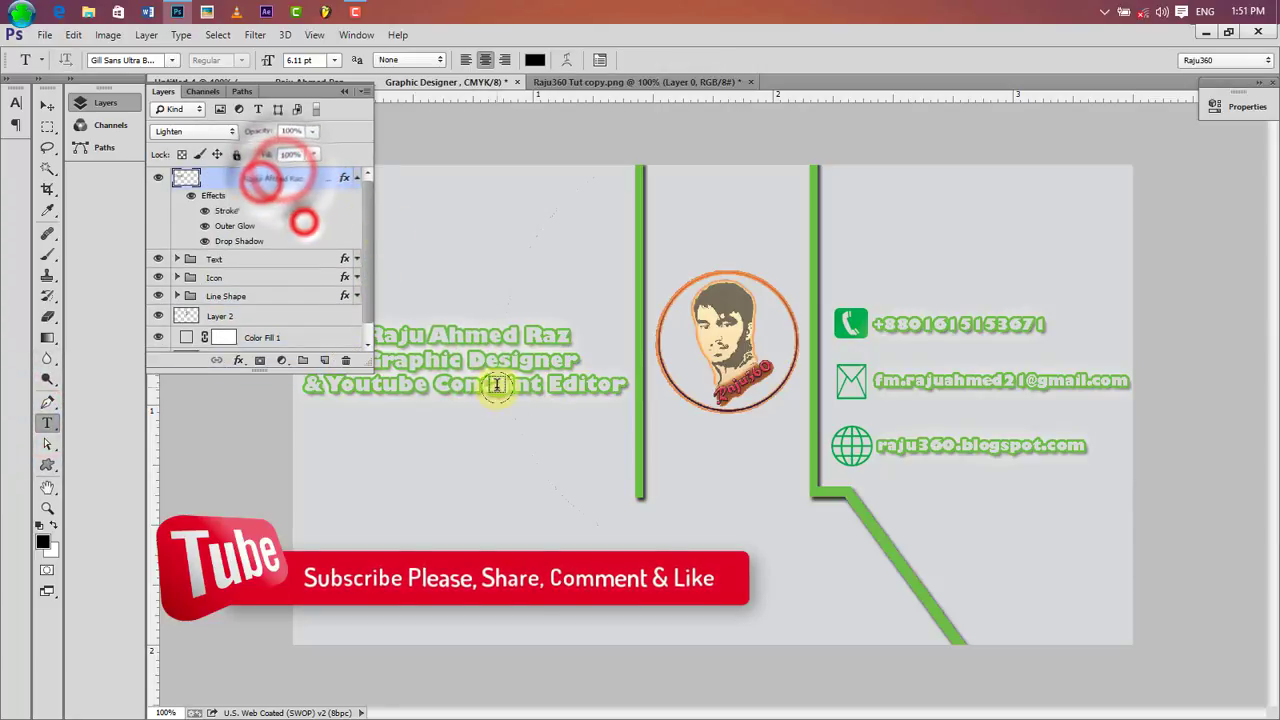
{"action": "left_click", "coordinate": [557, 387]}
{"action": "left_click", "coordinate": [560, 387]}
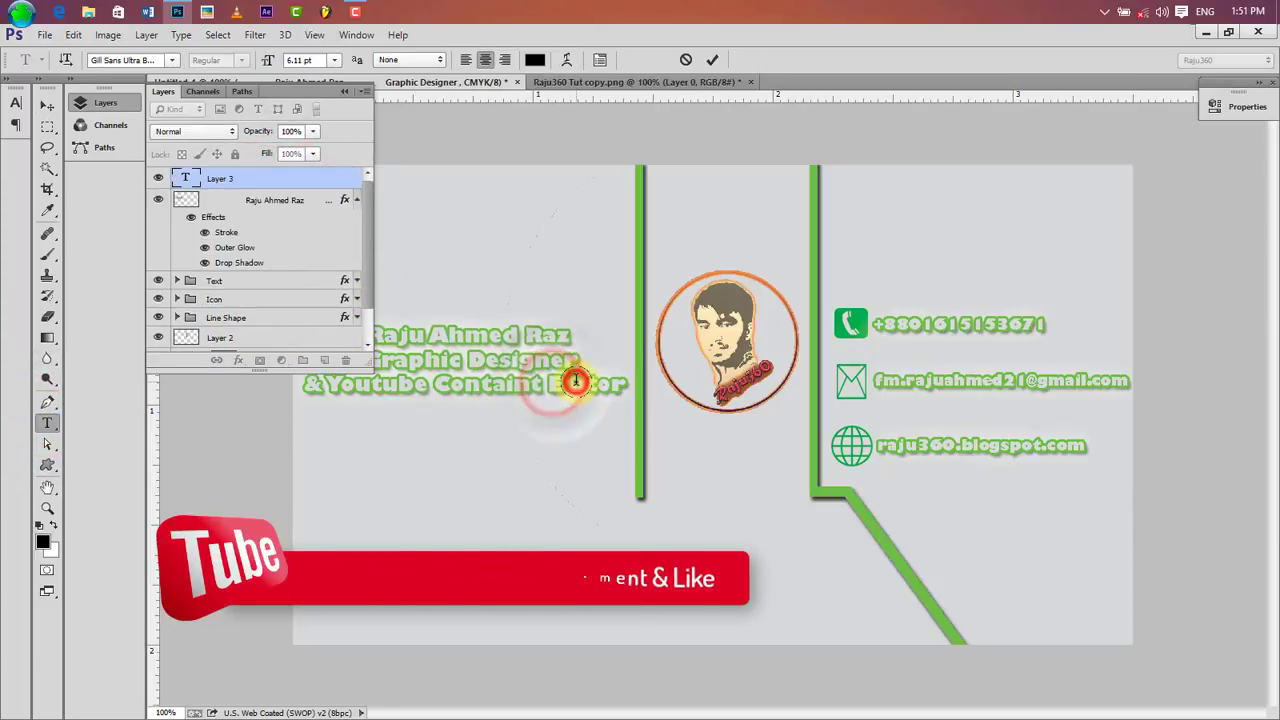
{"action": "left_click", "coordinate": [323, 177]}
{"action": "left_click", "coordinate": [467, 340]}
{"action": "key", "text": "Escape"}
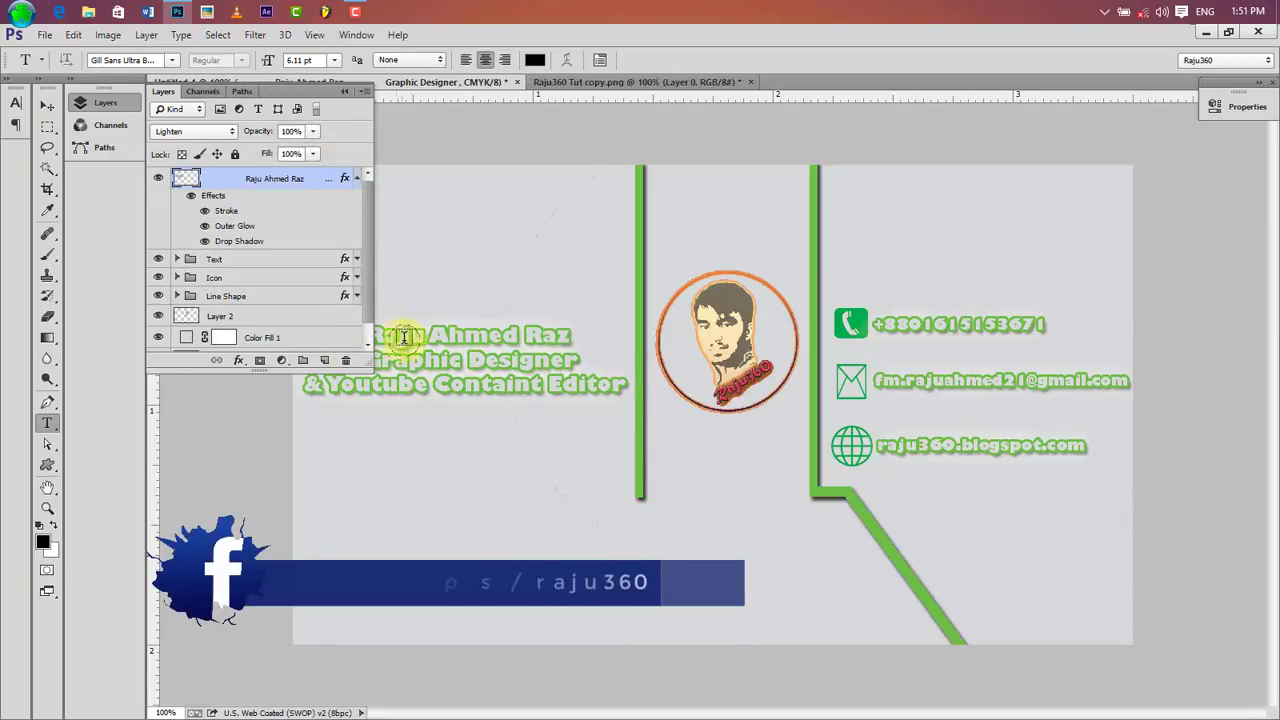
{"action": "left_click", "coordinate": [411, 388]}
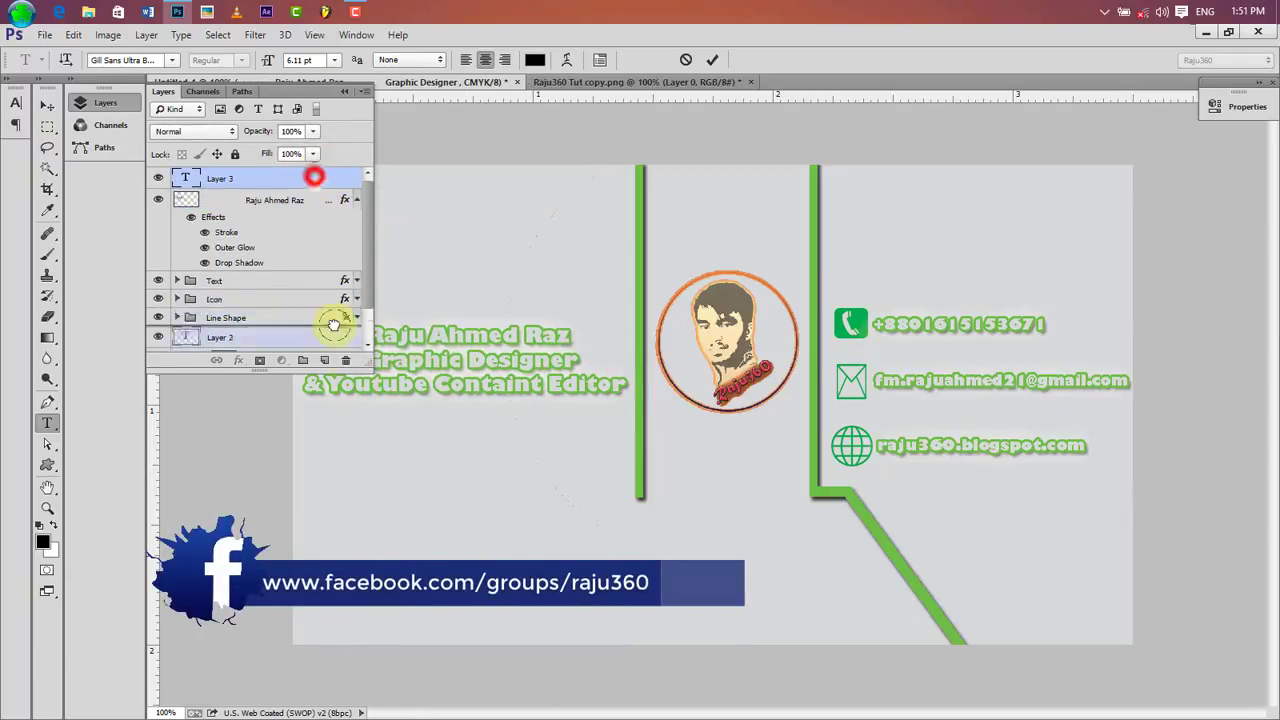
{"action": "left_click_drag", "start_coordinate": [333, 323], "coordinate": [345, 360]}
{"action": "left_click", "coordinate": [344, 91]}
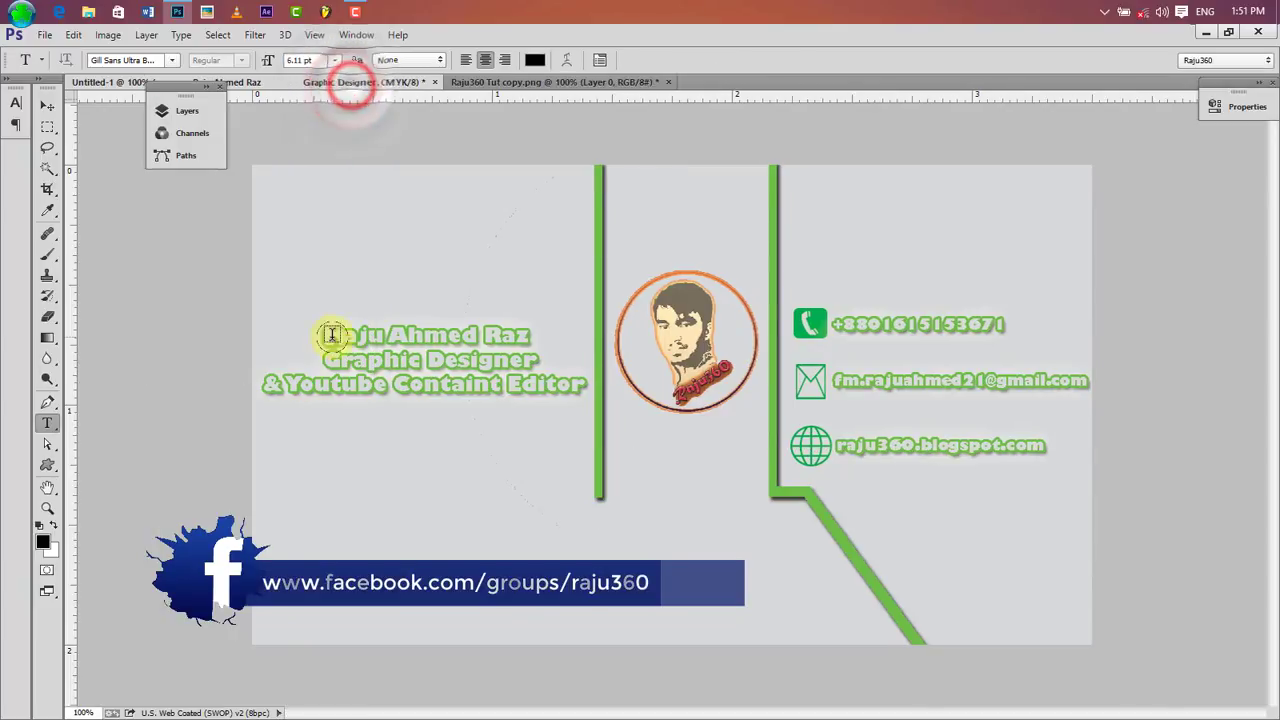
- Open the Layer Style settings for the name-and-title text layer and try a bevel
{"action": "left_click", "coordinate": [329, 340]}
{"action": "left_click", "coordinate": [47, 105]}
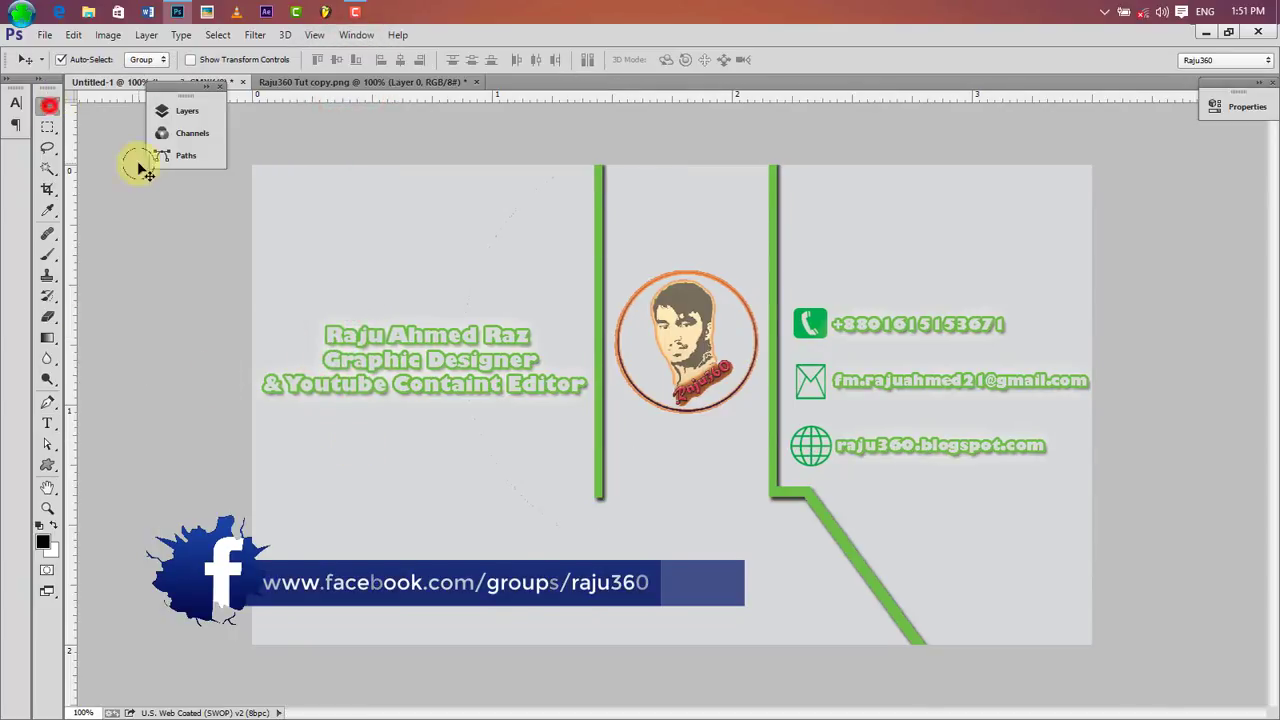
{"action": "left_click", "coordinate": [186, 110]}
{"action": "left_click", "coordinate": [307, 190]}
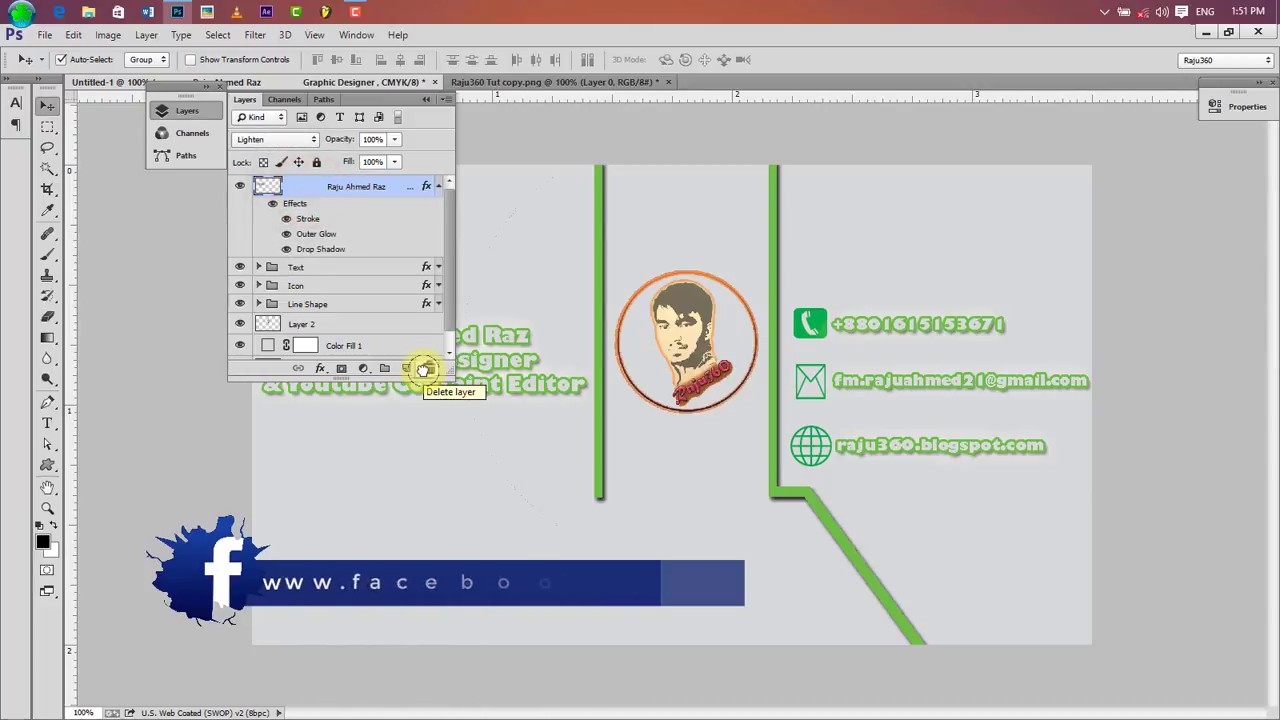
{"action": "double_click", "coordinate": [308, 208]}
{"action": "left_click_drag", "start_coordinate": [443, 120], "coordinate": [851, 129]}
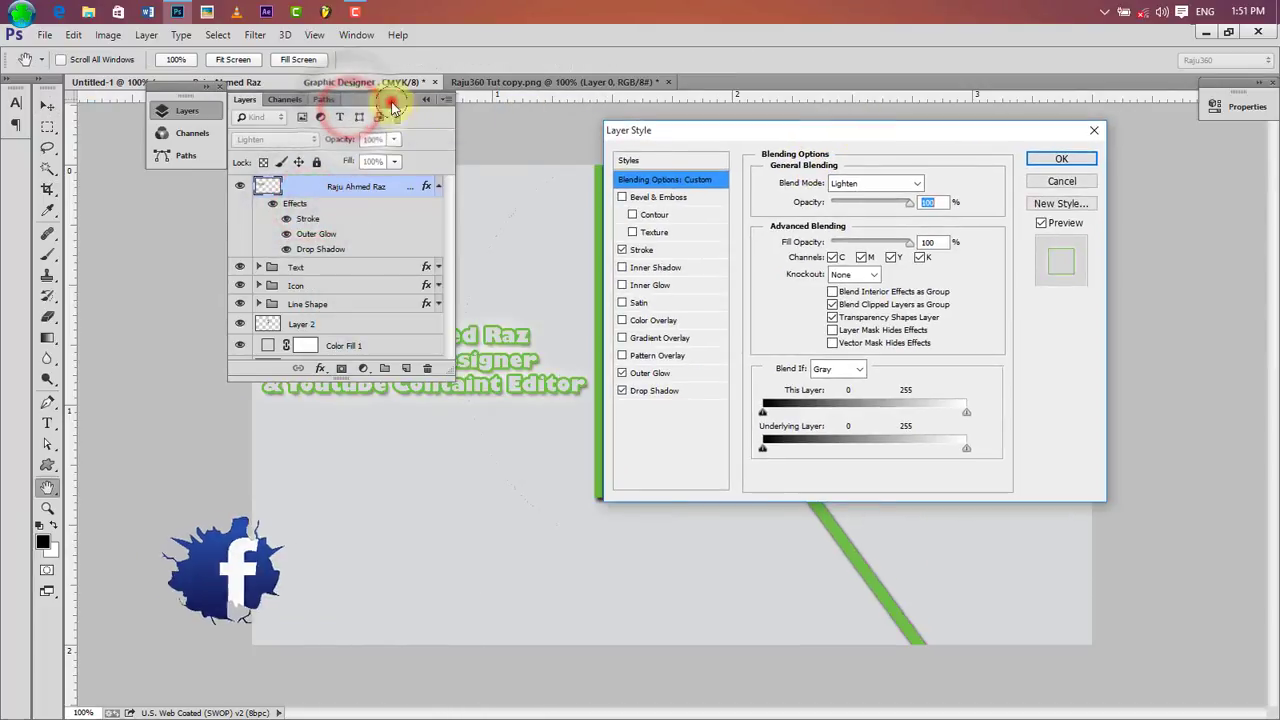
{"action": "left_click_drag", "start_coordinate": [390, 103], "coordinate": [245, 115]}
{"action": "left_click", "coordinate": [281, 103]}
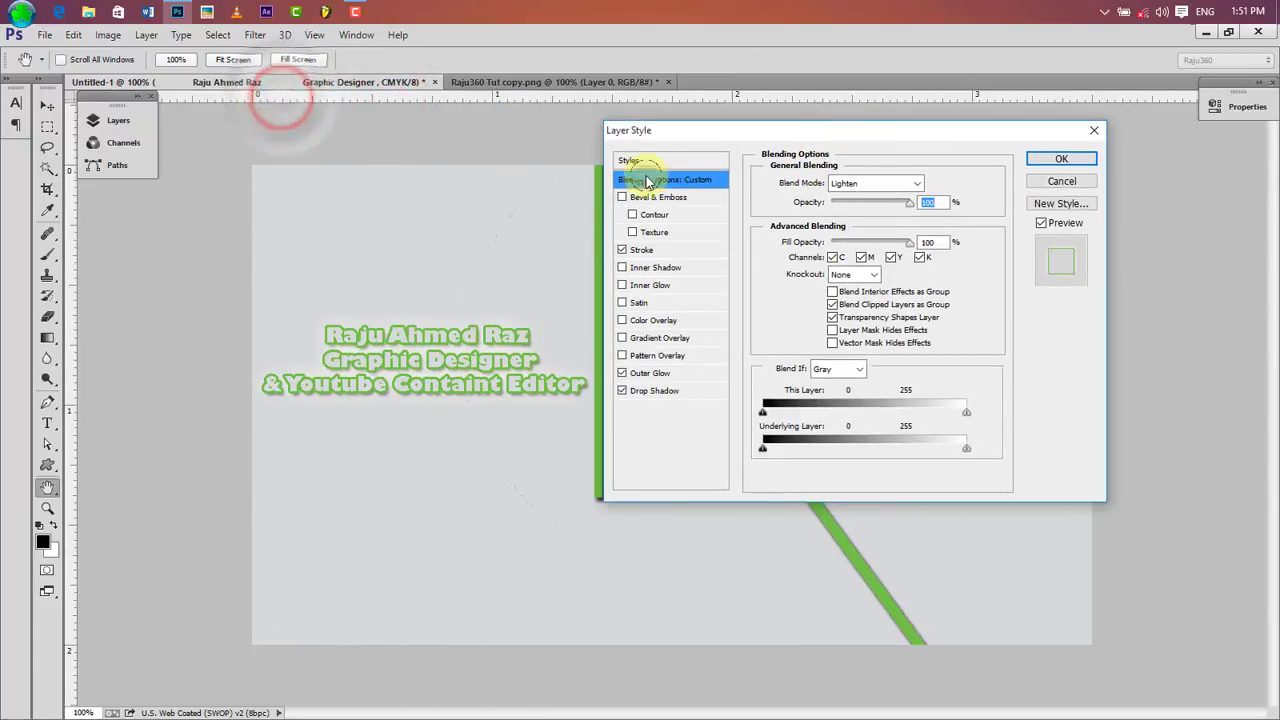
{"action": "left_click", "coordinate": [632, 214]}
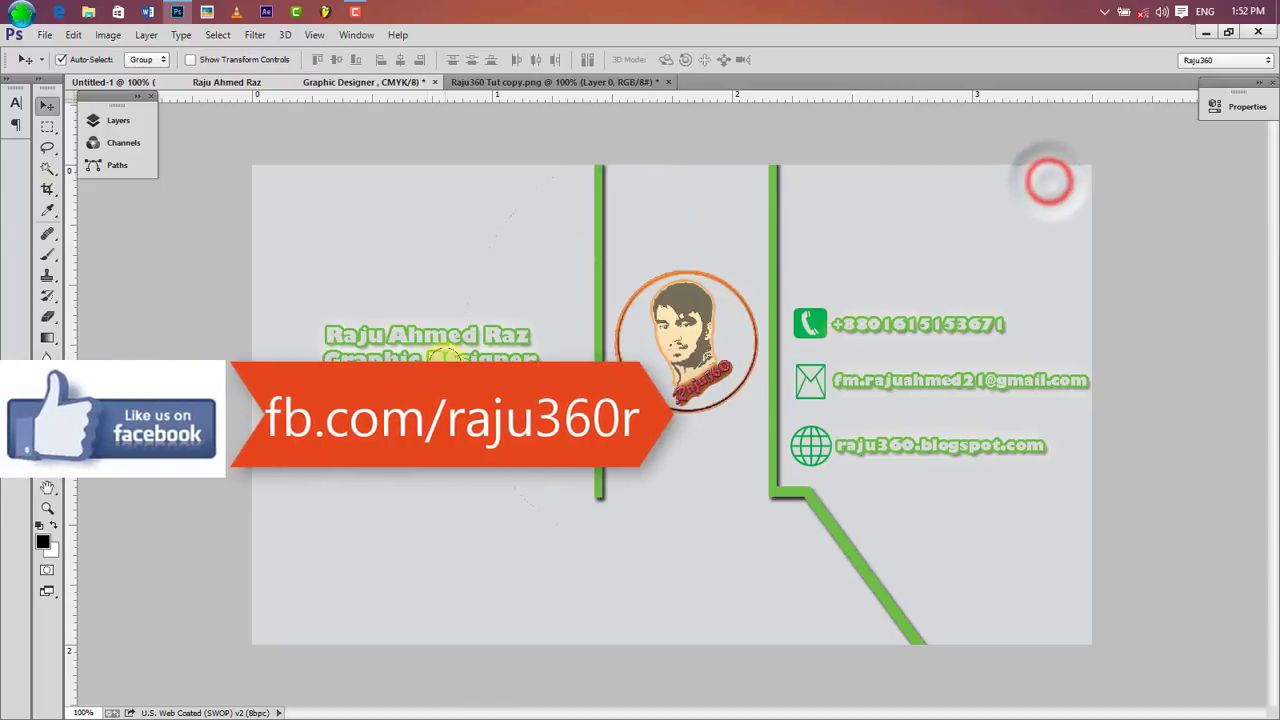
- Stretch the name block to about 165% height, raise it slightly, and start a new document
{"action": "key", "text": "ctrl+t"}
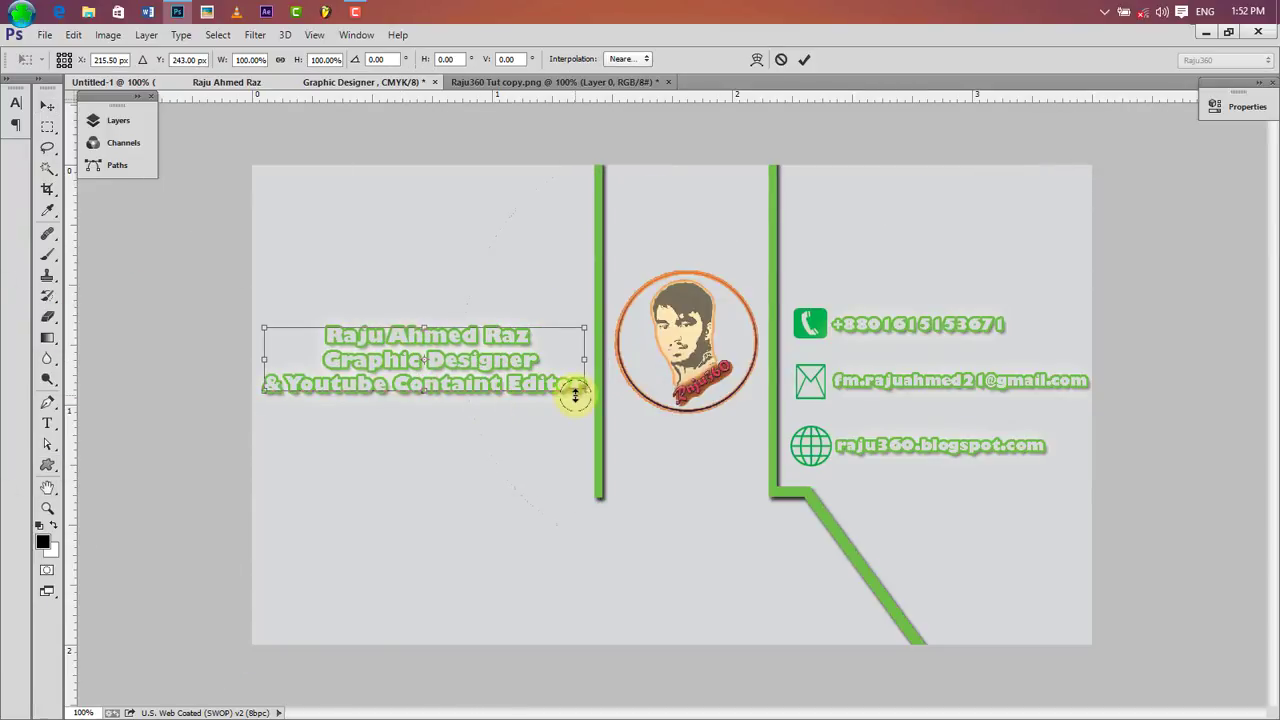
{"action": "left_click_drag", "start_coordinate": [575, 396], "coordinate": [583, 386]}
{"action": "left_click_drag", "start_coordinate": [423, 412], "coordinate": [424, 418]}
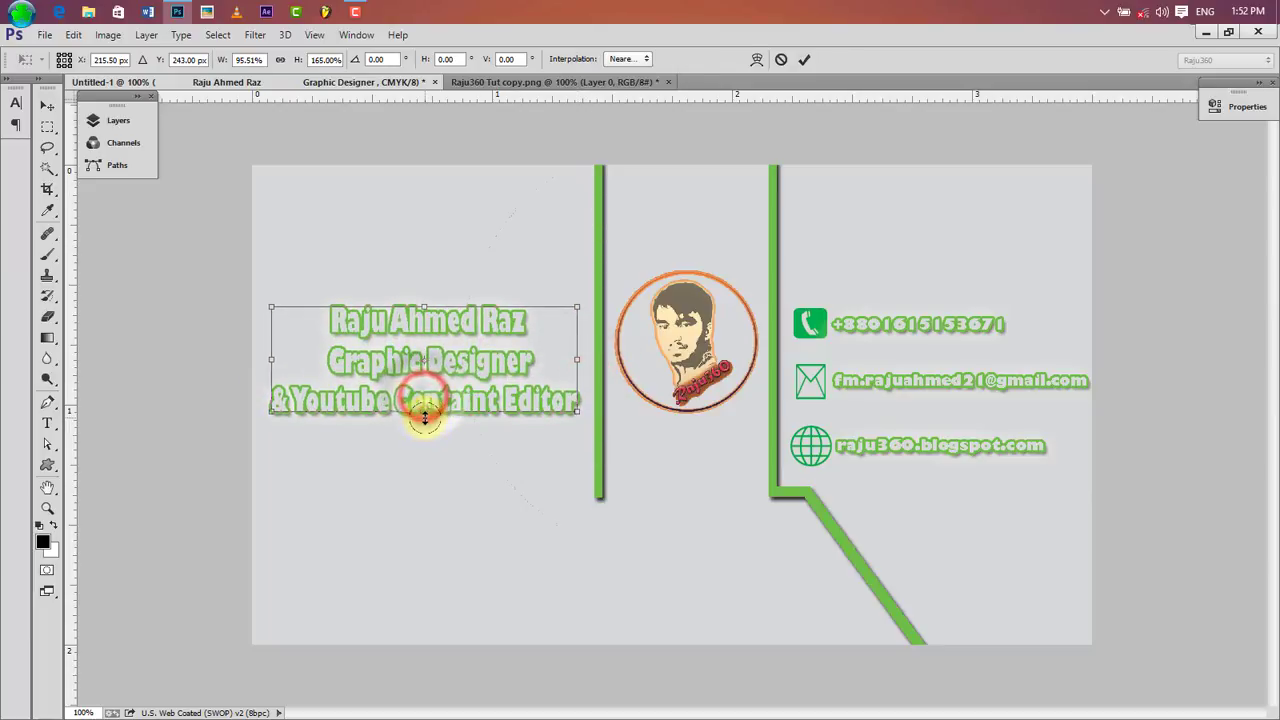
{"action": "key", "text": "Return"}
{"action": "left_click_drag", "start_coordinate": [436, 364], "coordinate": [438, 346]}
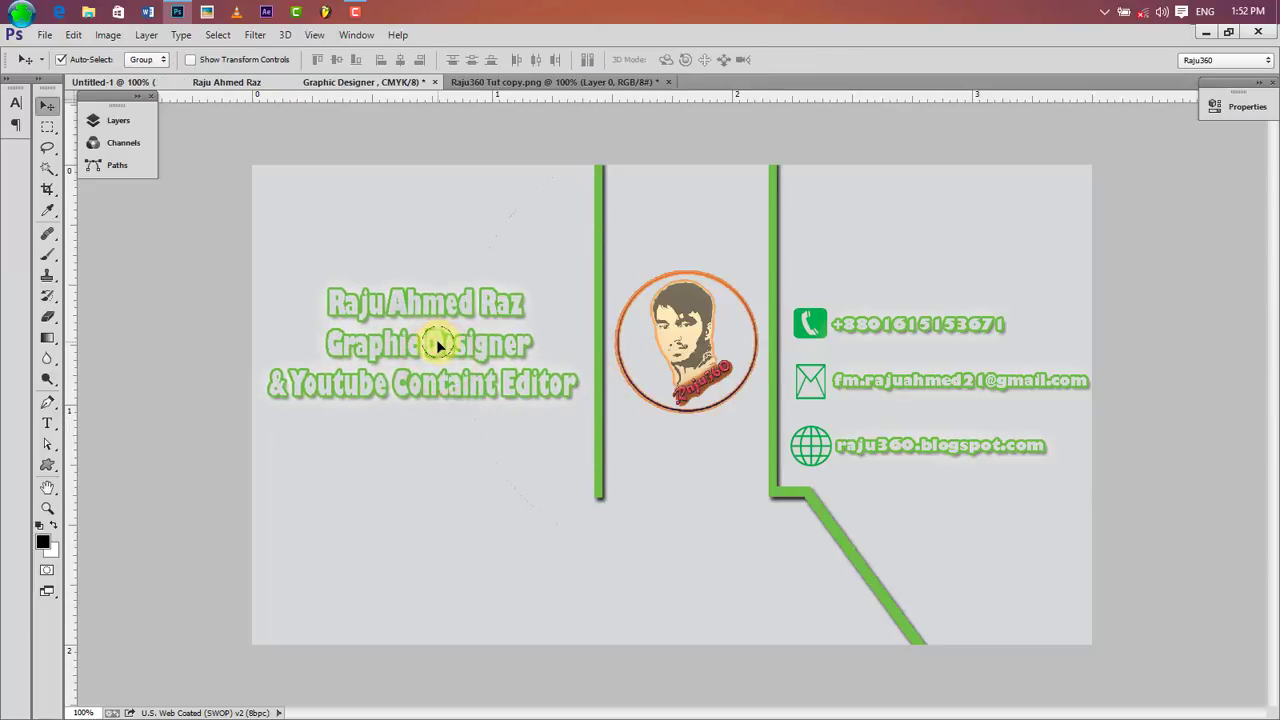
{"action": "key", "text": "ctrl+n"}
- Create and close the blank Untitled-2 document, collapsing the effects list and Layers panel
{"action": "left_click", "coordinate": [481, 161]}
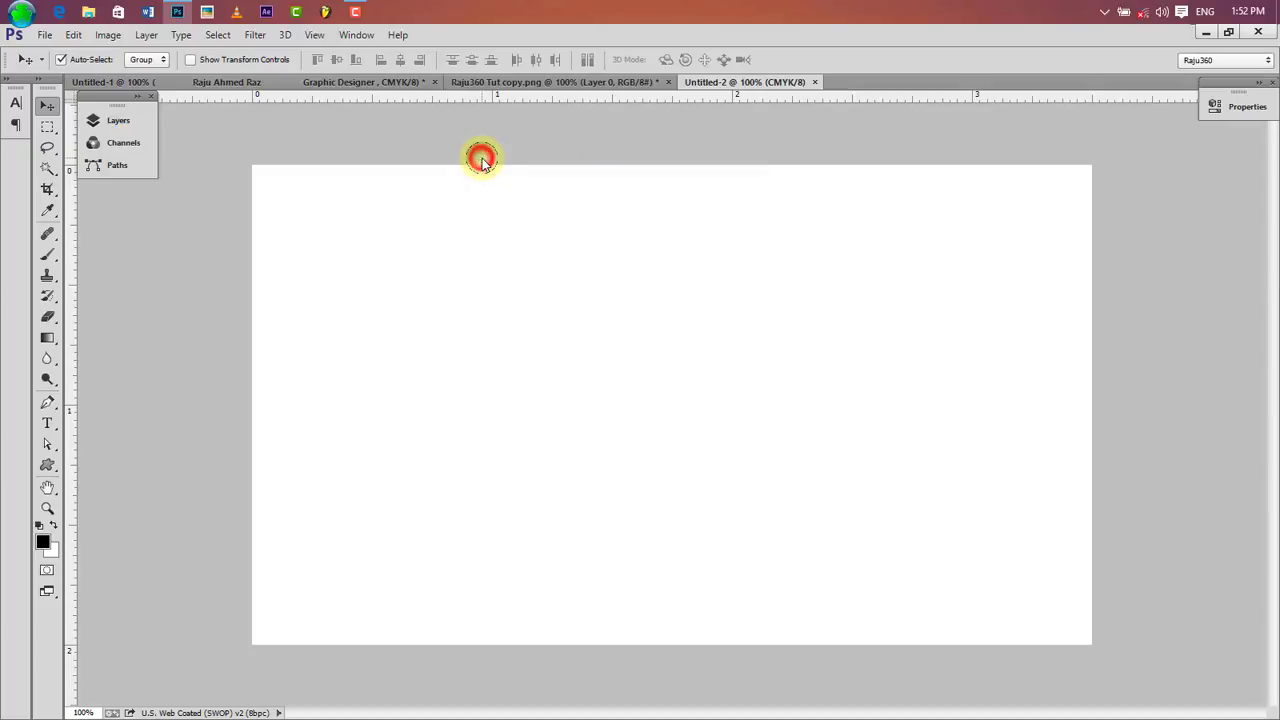
{"action": "left_click", "coordinate": [118, 121]}
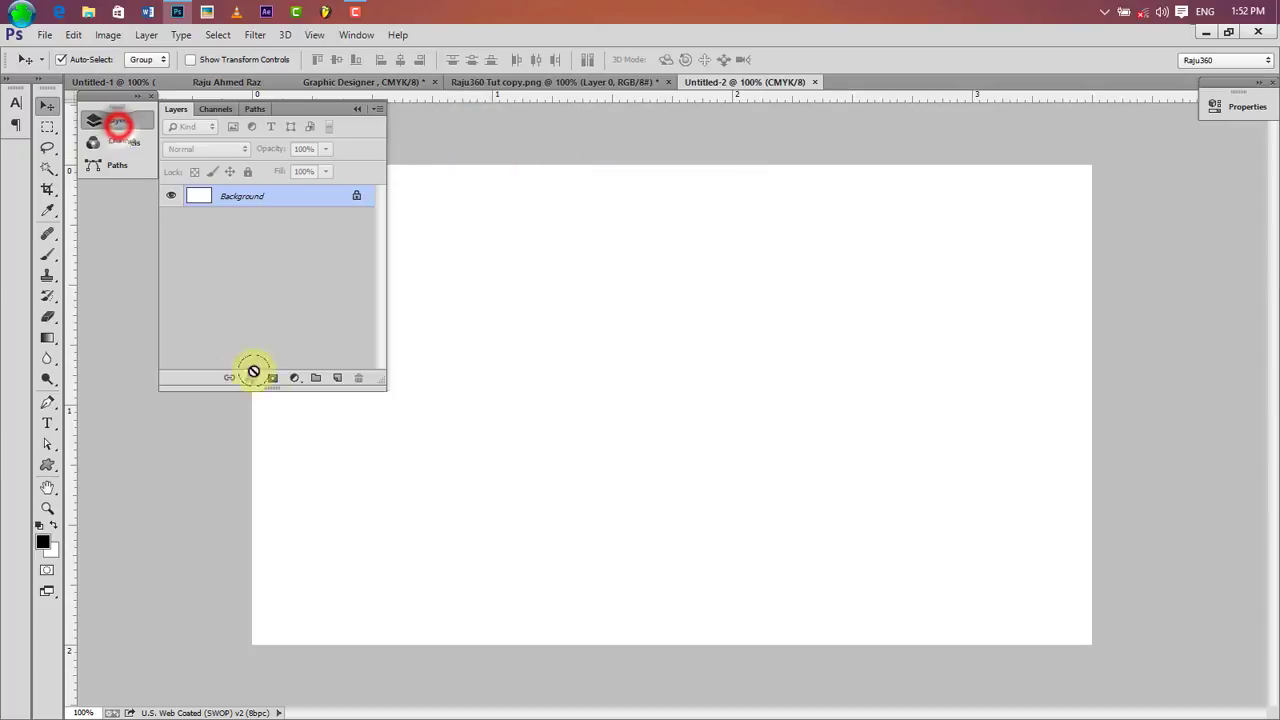
{"action": "left_click", "coordinate": [301, 380]}
{"action": "left_click", "coordinate": [815, 82]}
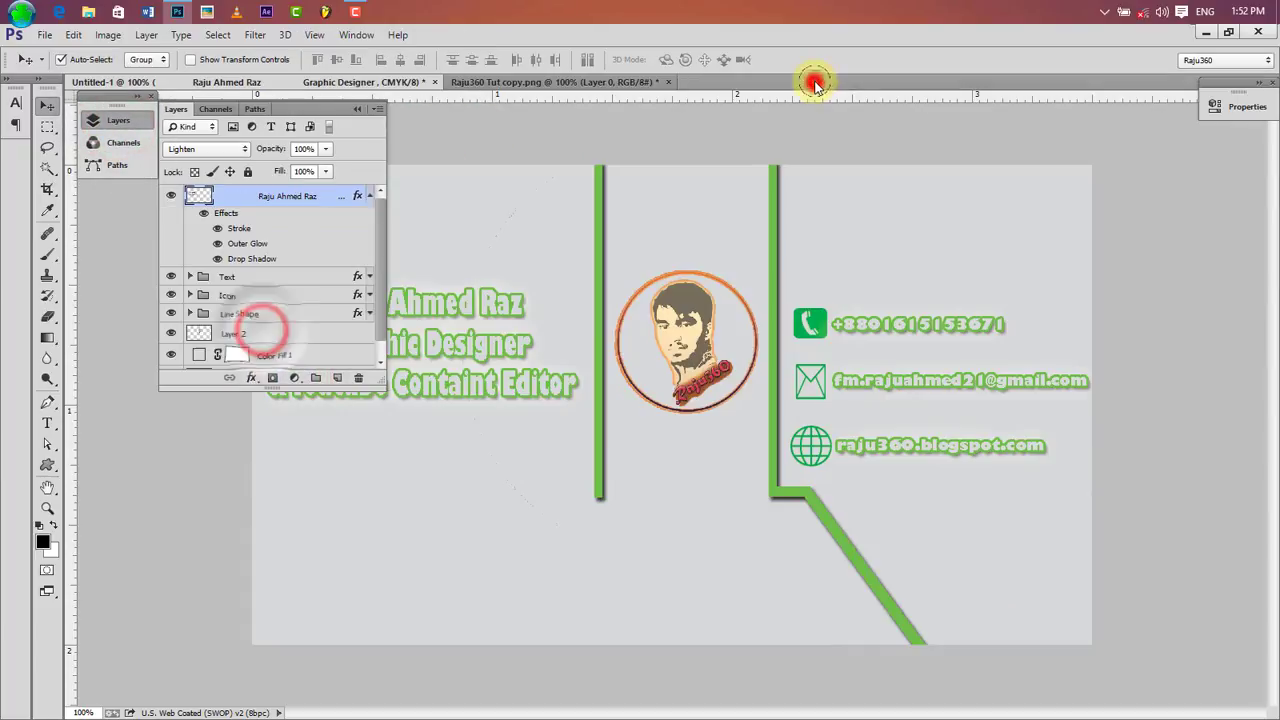
{"action": "left_click", "coordinate": [551, 258]}
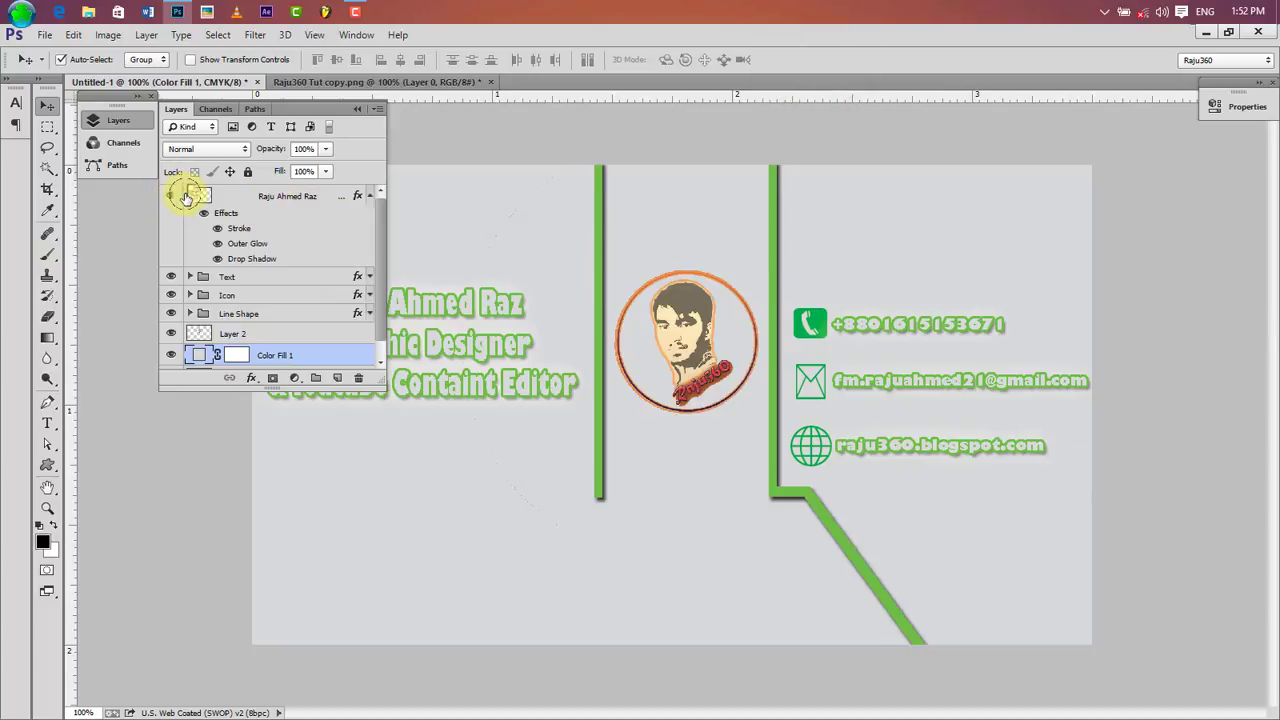
{"action": "left_click", "coordinate": [370, 199]}
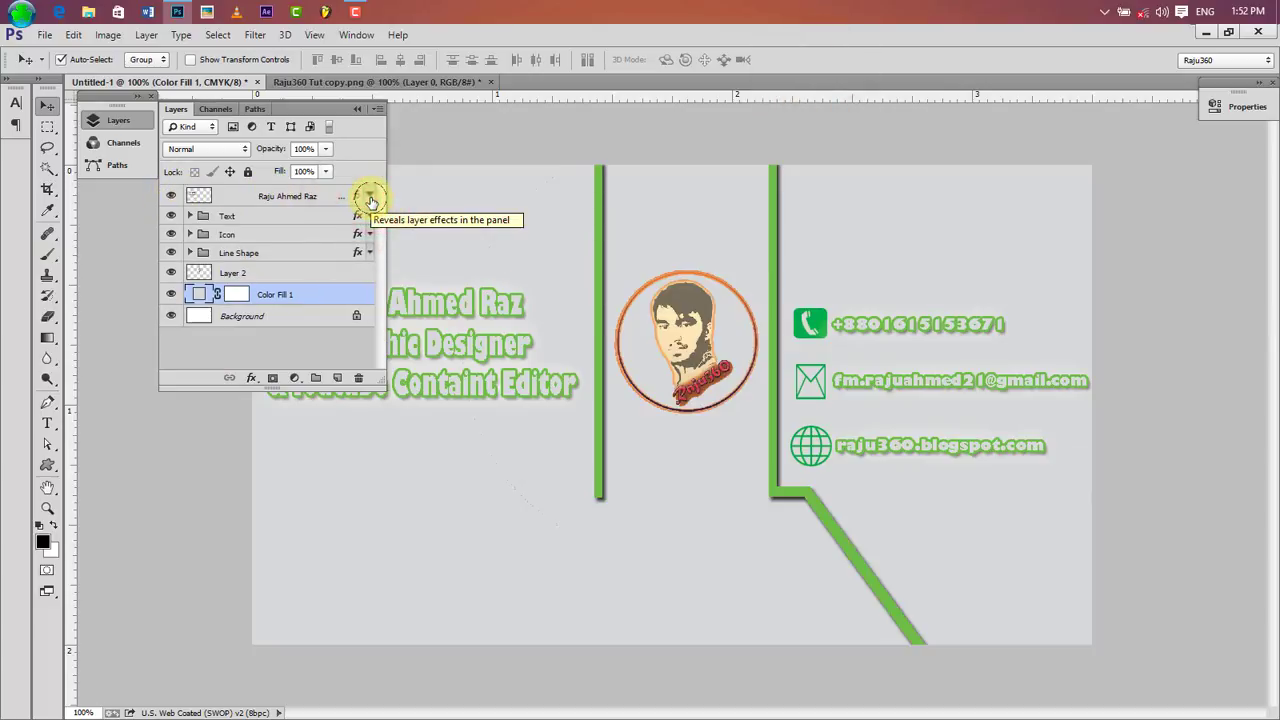
{"action": "left_click_drag", "start_coordinate": [330, 112], "coordinate": [252, 148]}
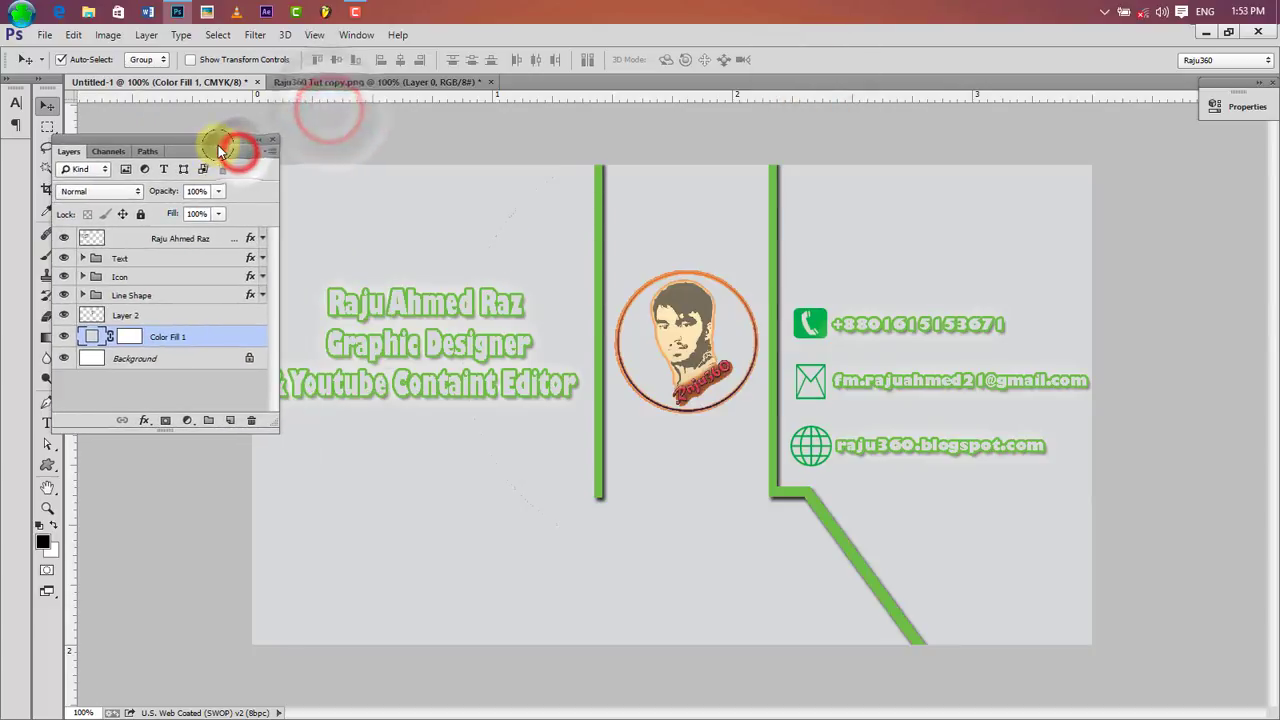
{"action": "left_click", "coordinate": [258, 138]}
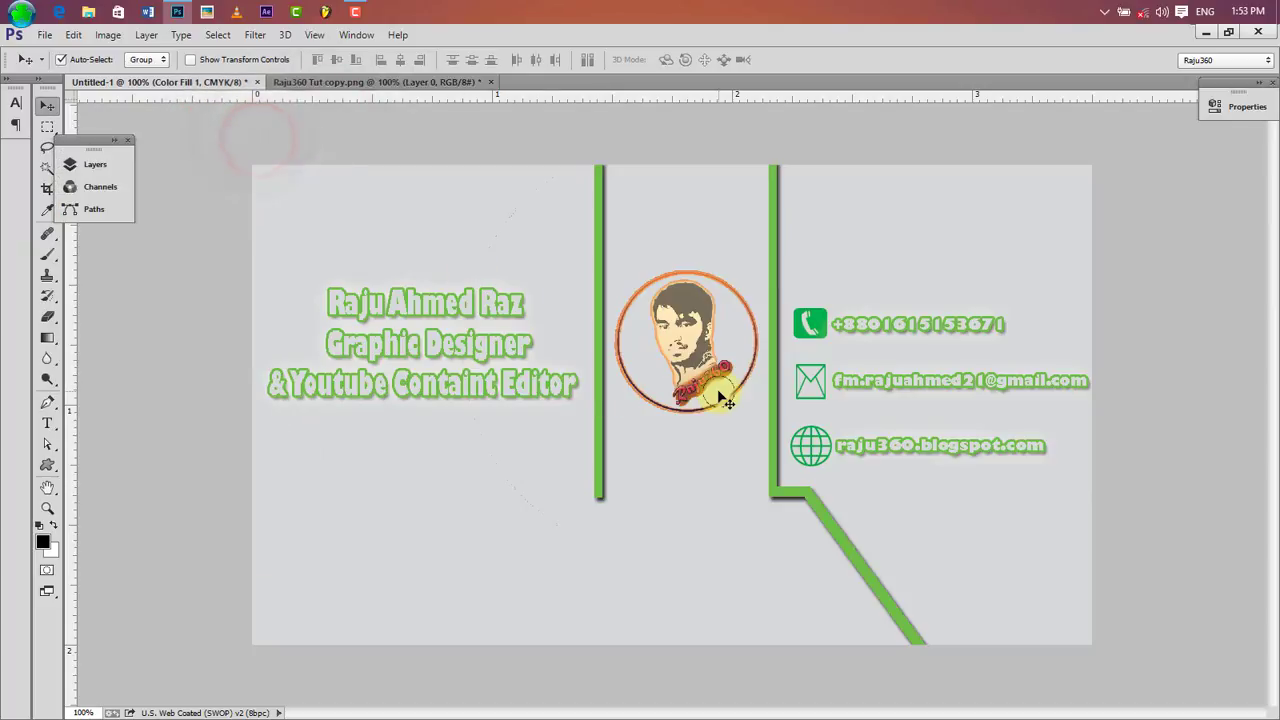
- Save the card front to the Desktop as a Photoshop PSD file
{"action": "key", "text": "ctrl+shift+s"}
{"action": "type", "text": "Visiting Card"}
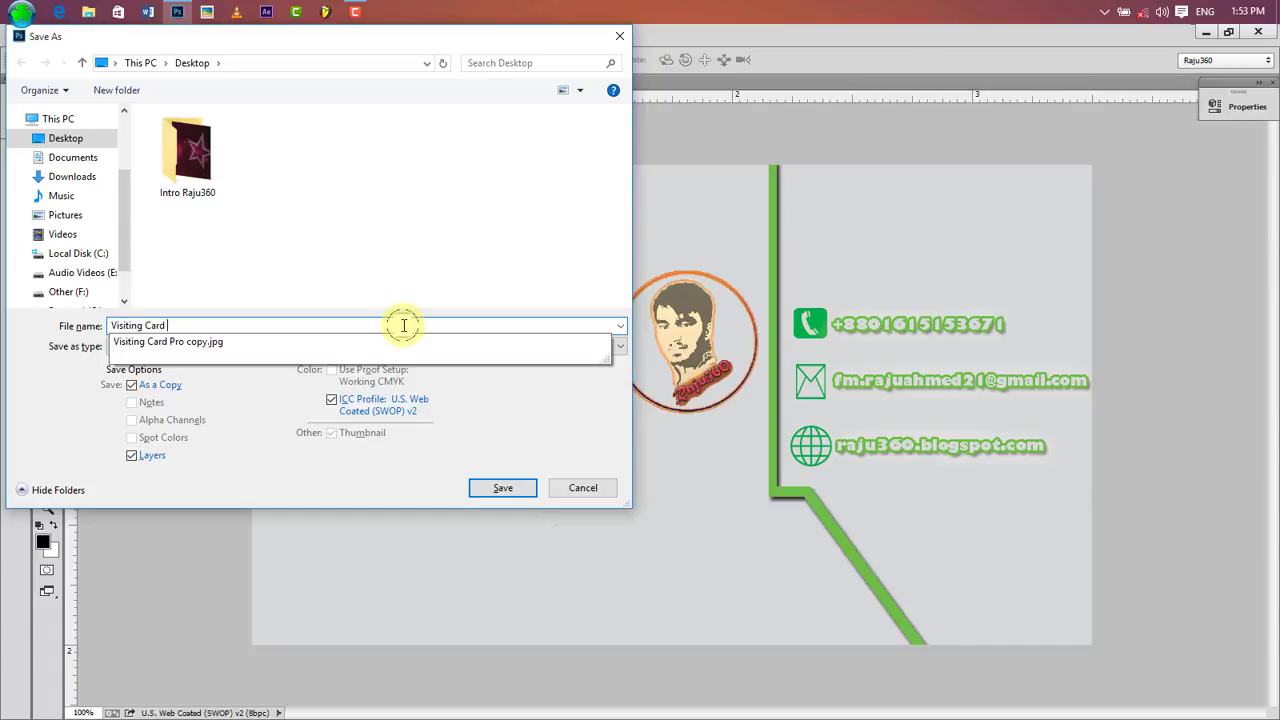
{"action": "type", "text": "Simple"}
{"action": "left_click", "coordinate": [502, 490]}
{"action": "left_click", "coordinate": [890, 133]}
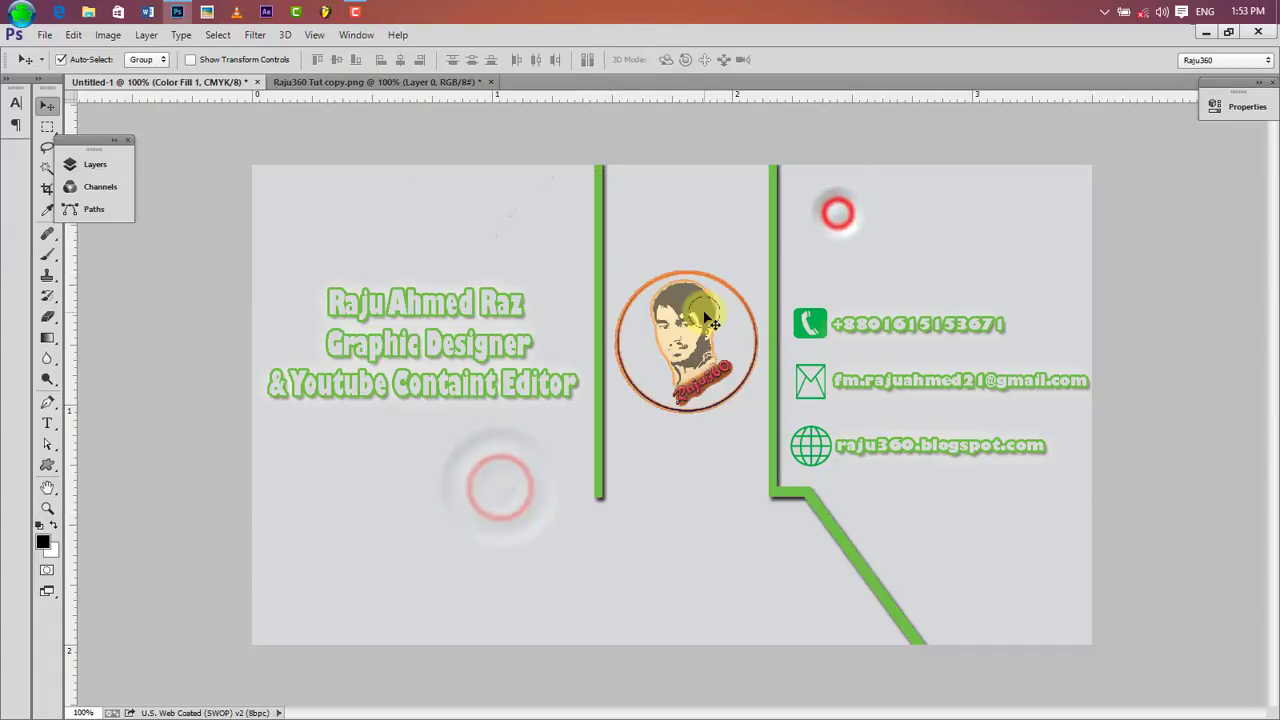
- Save the card front as a JPEG named 'Visiting Card'
{"action": "key", "text": "ctrl+shift+s"}
{"action": "left_click", "coordinate": [273, 346]}
{"action": "left_click", "coordinate": [273, 346]}
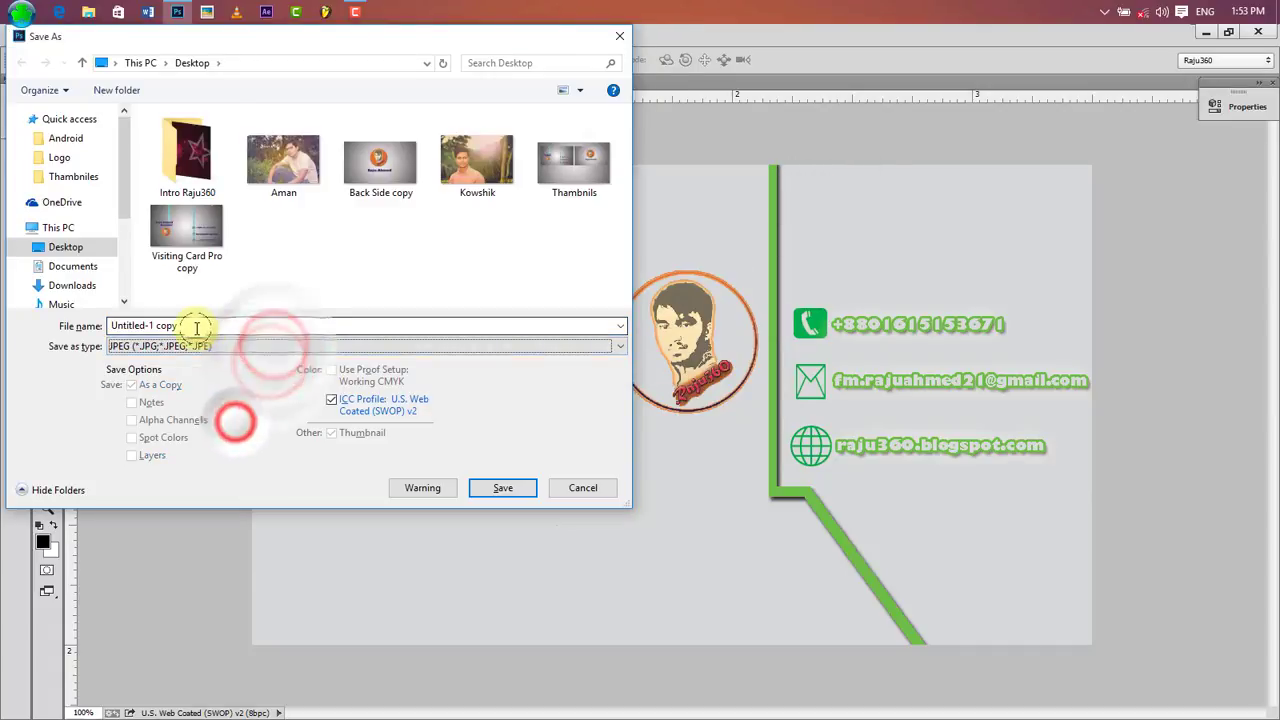
{"action": "left_click", "coordinate": [185, 240]}
{"action": "left_click", "coordinate": [218, 326]}
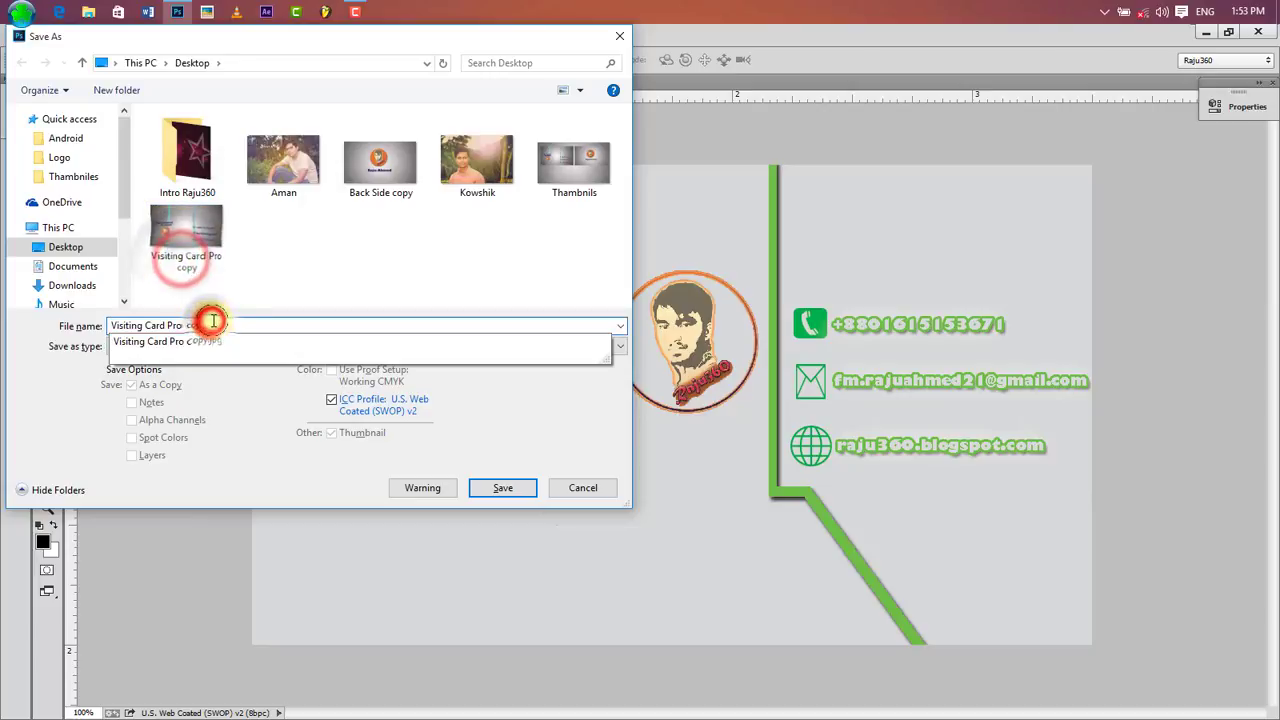
{"action": "key", "text": "BackSpace"}
{"action": "key", "text": "BackSpace"}
{"action": "key", "text": "BackSpace"}
{"action": "left_click", "coordinate": [502, 487]}
{"action": "left_click", "coordinate": [726, 177]}
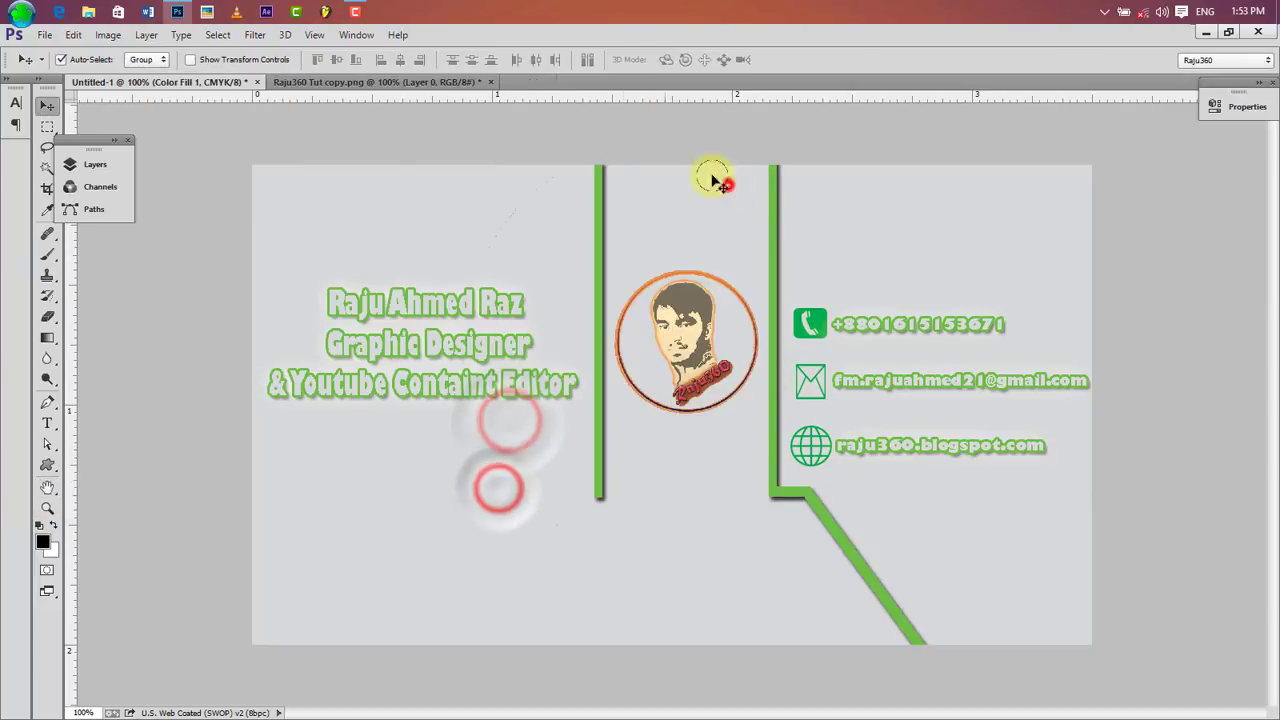
{"action": "left_click", "coordinate": [113, 139]}
- Hide the Text, Icon and Line Shape groups and centre the name block under the logo
{"action": "left_click", "coordinate": [66, 259]}
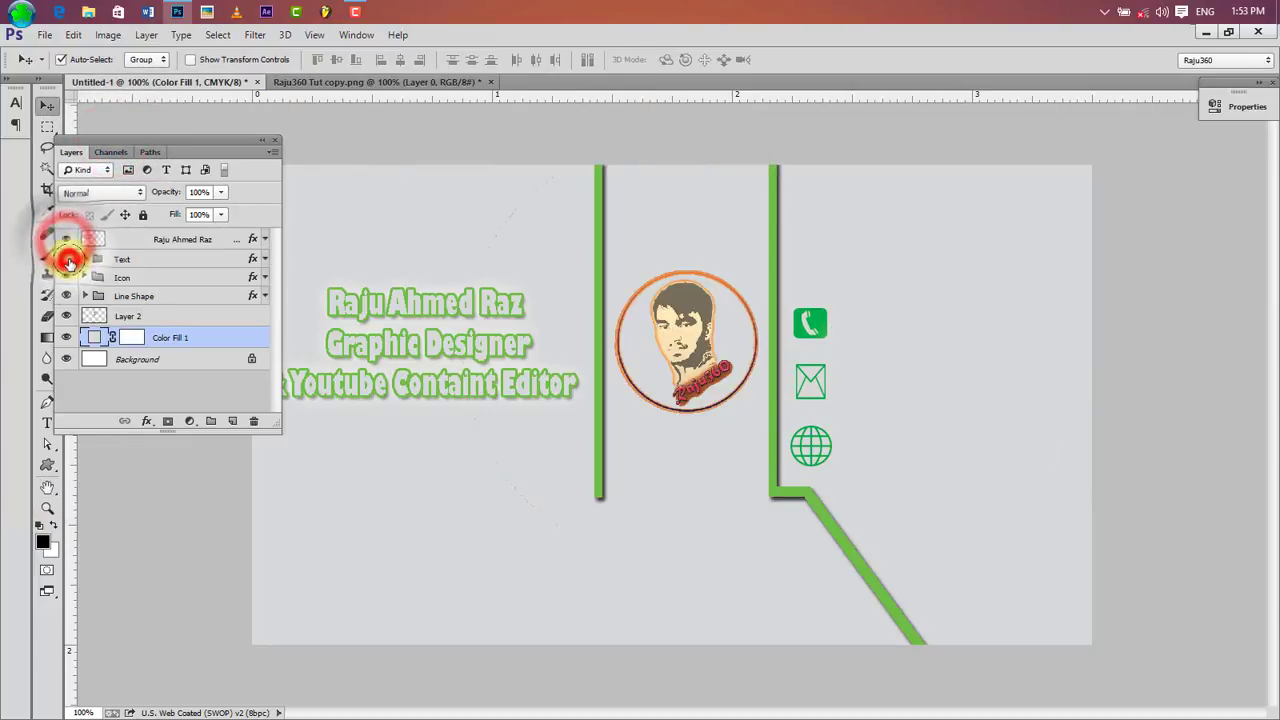
{"action": "left_click", "coordinate": [66, 277]}
{"action": "left_click", "coordinate": [66, 296]}
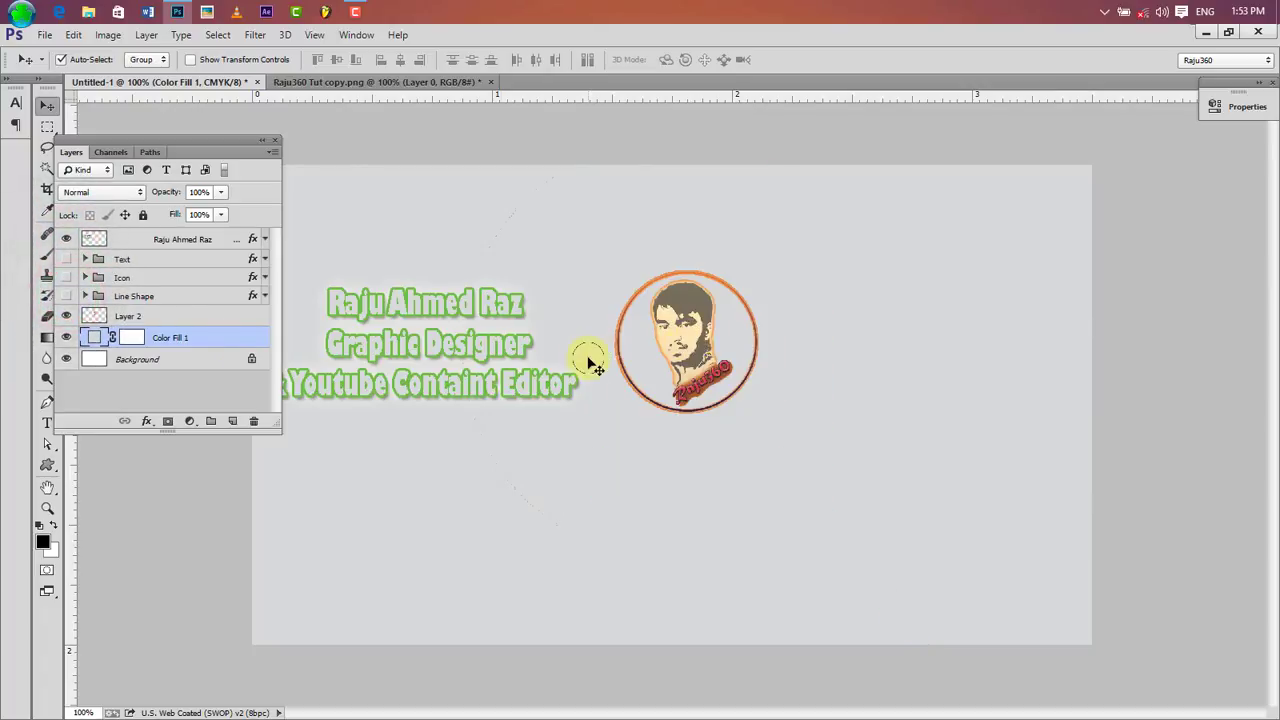
{"action": "left_click_drag", "start_coordinate": [500, 343], "coordinate": [757, 491]}
{"action": "left_click_drag", "start_coordinate": [702, 408], "coordinate": [692, 390]}
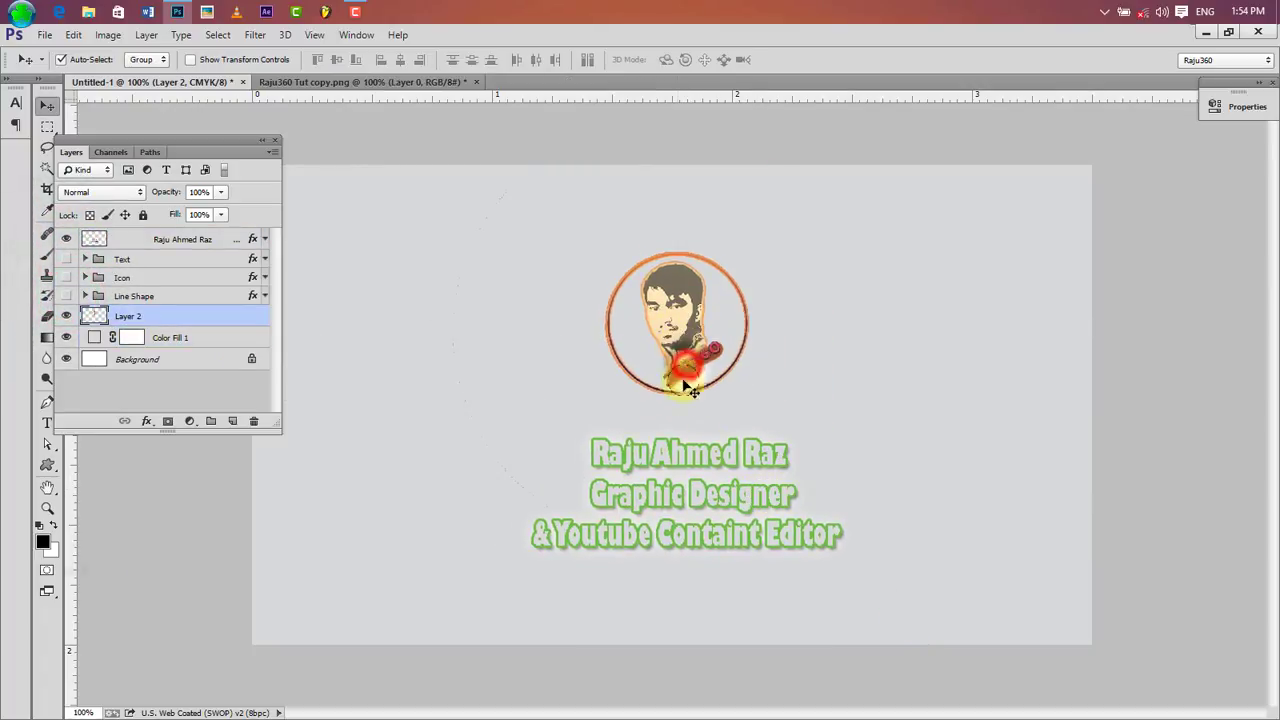
{"action": "left_click_drag", "start_coordinate": [706, 449], "coordinate": [681, 368]}
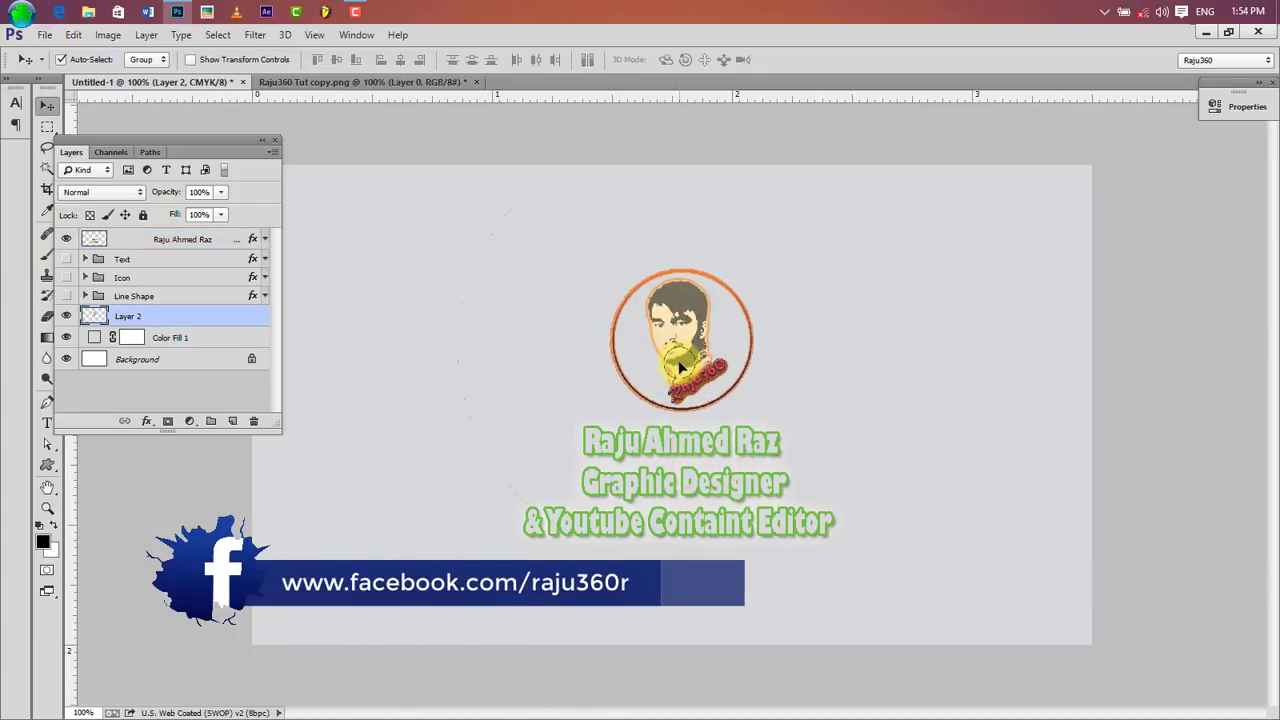
- Save the back side as a JPEG named 'Visiting Card Back Side'
{"action": "key", "text": "ctrl+alt+s"}
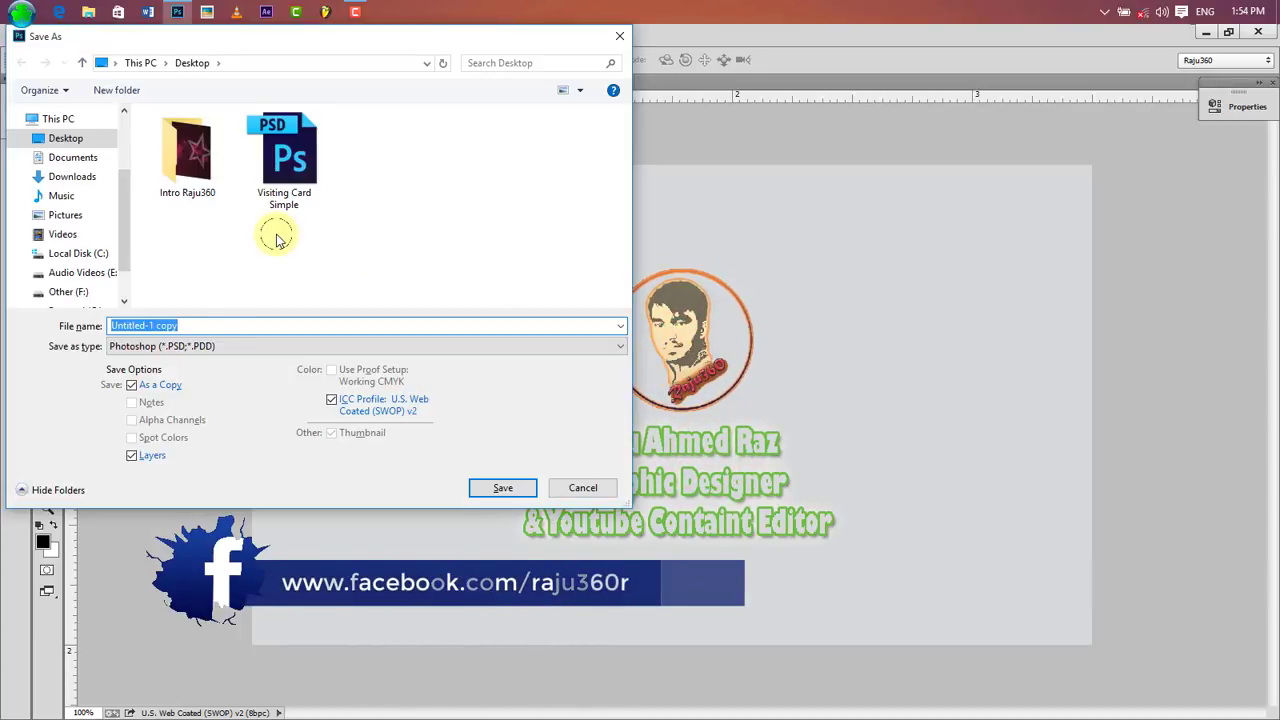
{"action": "left_click", "coordinate": [206, 346]}
{"action": "left_click", "coordinate": [188, 425]}
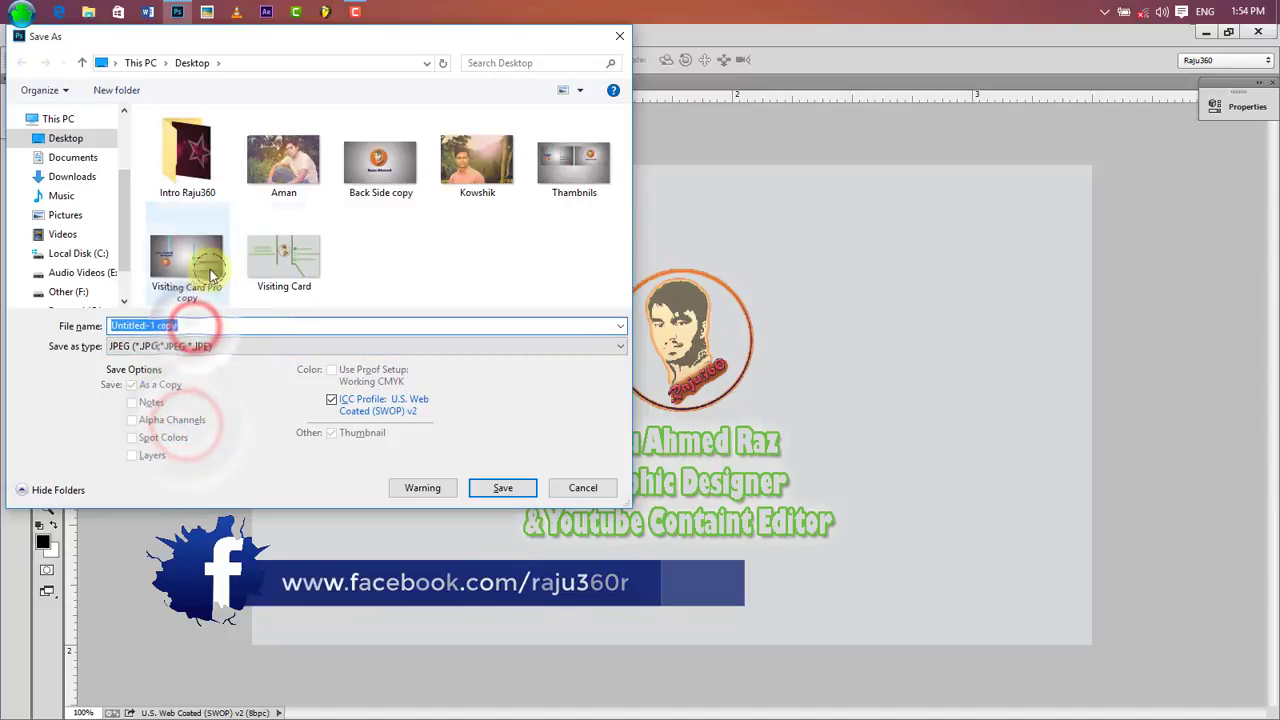
{"action": "left_click", "coordinate": [284, 260]}
{"action": "left_click", "coordinate": [214, 326]}
{"action": "type", "text": "Backk"}
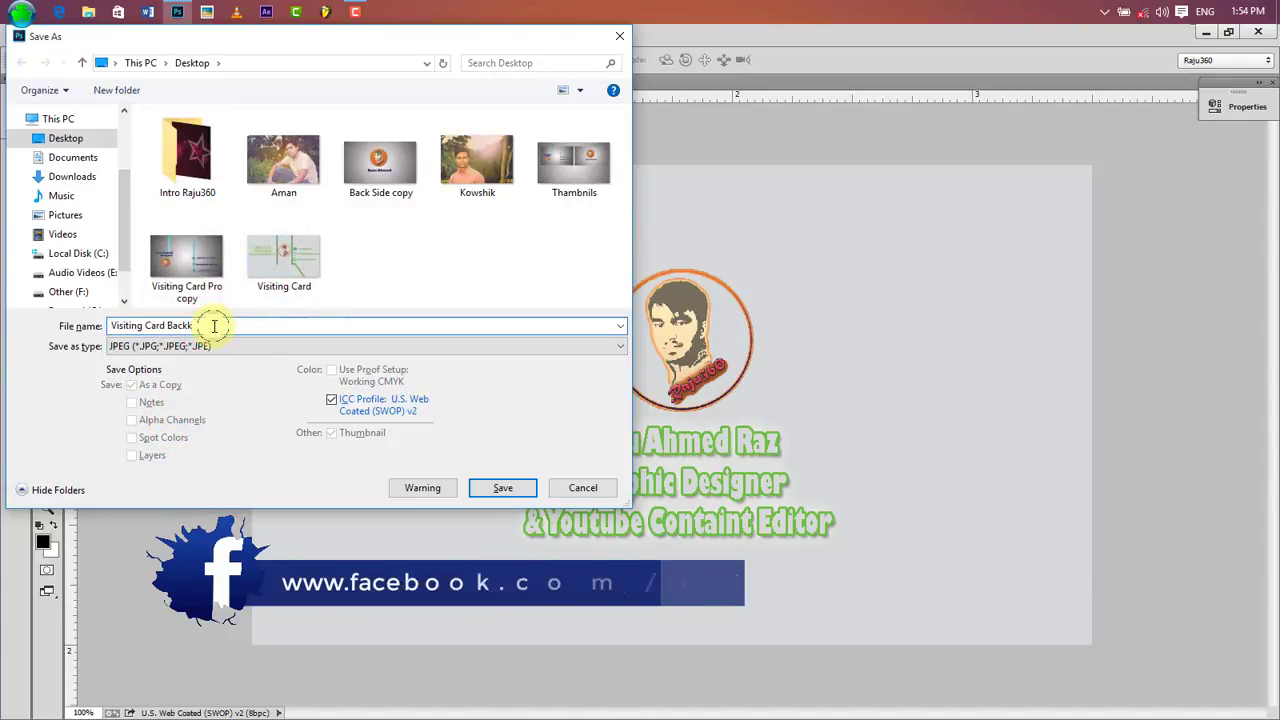
{"action": "type", "text": "ide"}
{"action": "key", "text": "Return"}
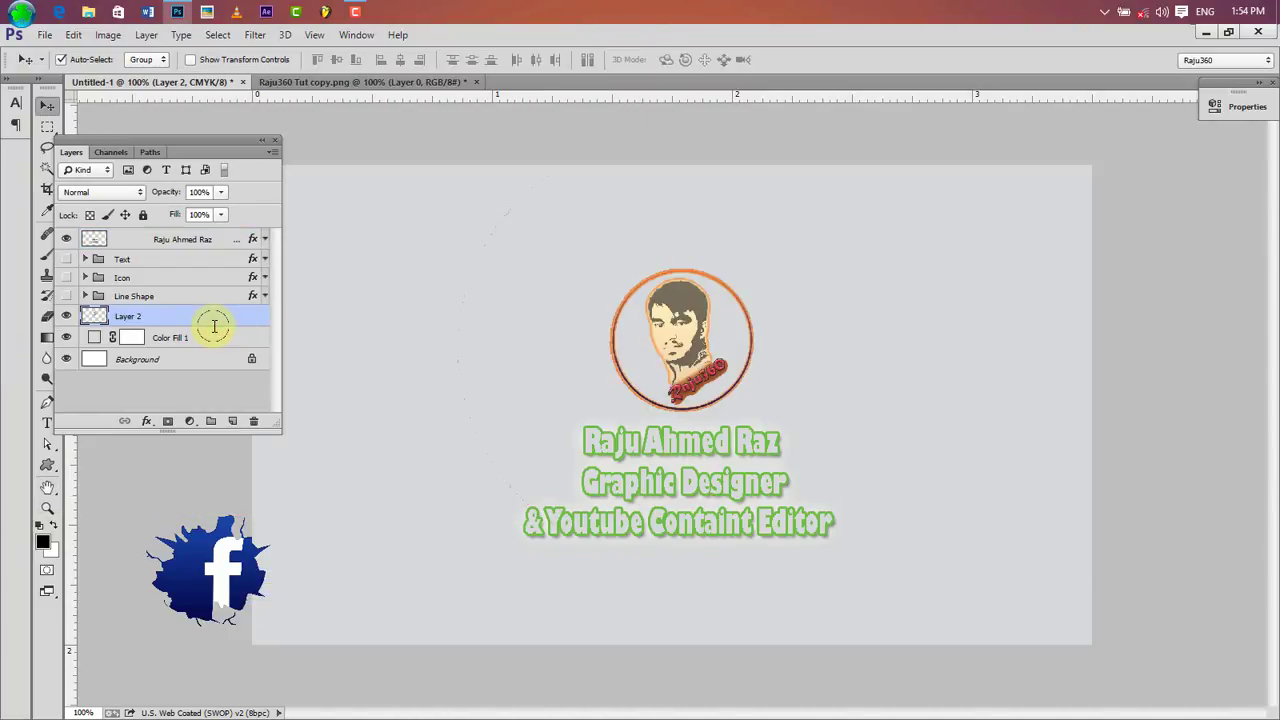